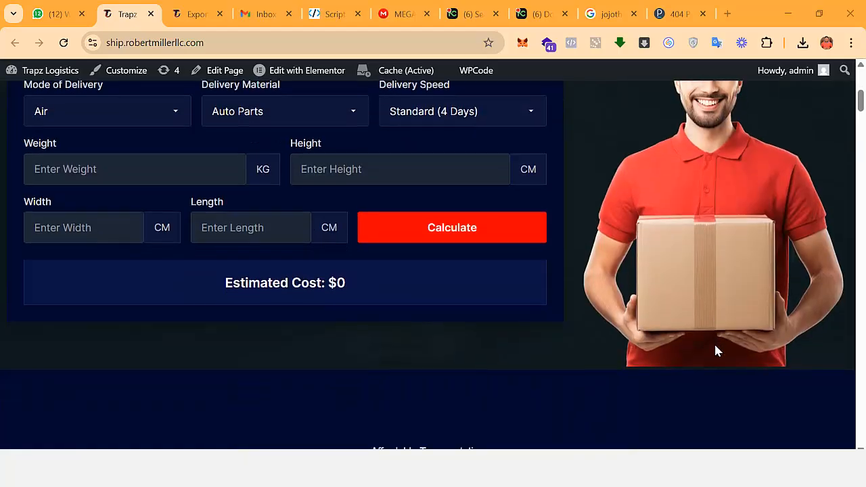
Examine the Trapz Logistics home page from the cost calculator to the footer, dismissing the chat notification.
{"action": "scroll", "coordinate": [716, 350], "scroll_direction": "down", "scroll_amount": 10}
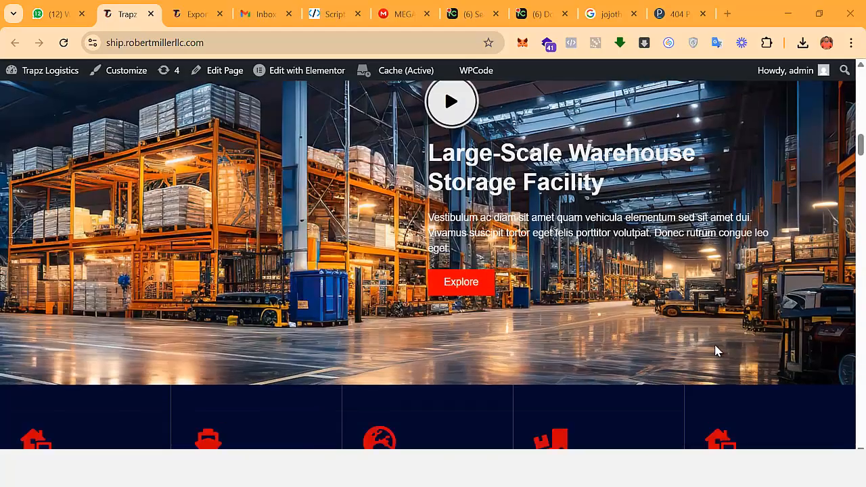
{"action": "scroll", "coordinate": [717, 350], "scroll_direction": "down", "scroll_amount": 10}
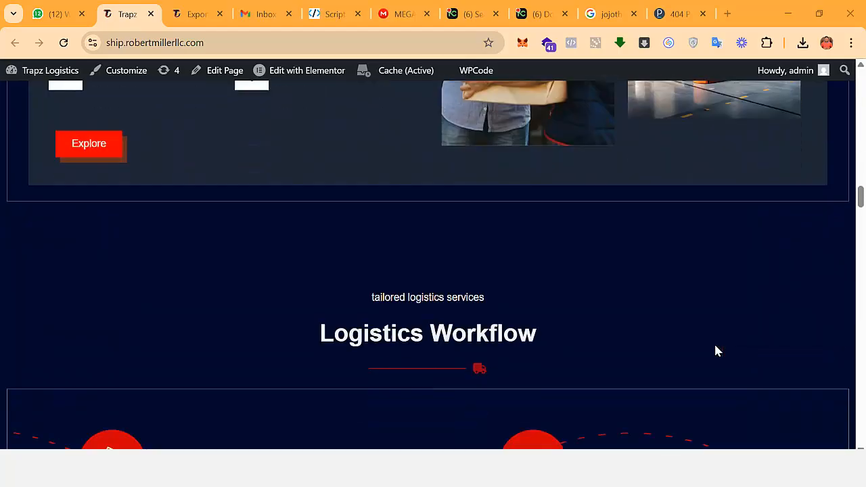
{"action": "scroll", "coordinate": [716, 350], "scroll_direction": "down", "scroll_amount": 10}
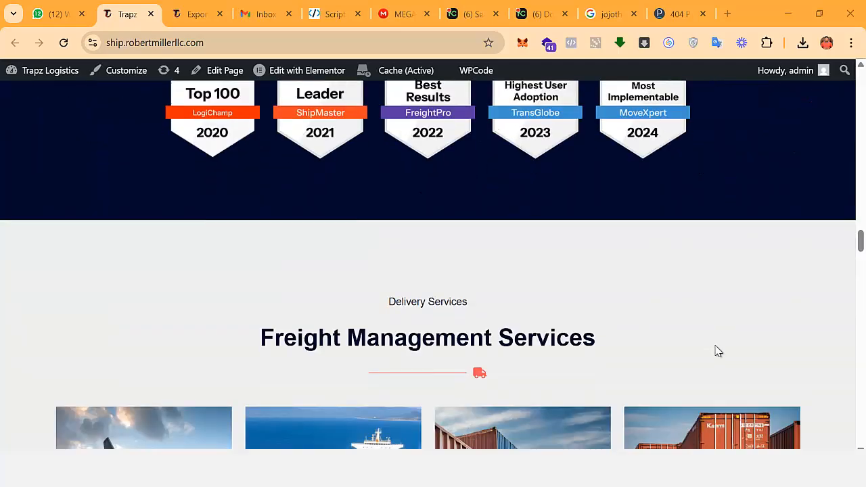
{"action": "scroll", "coordinate": [717, 350], "scroll_direction": "down", "scroll_amount": 10}
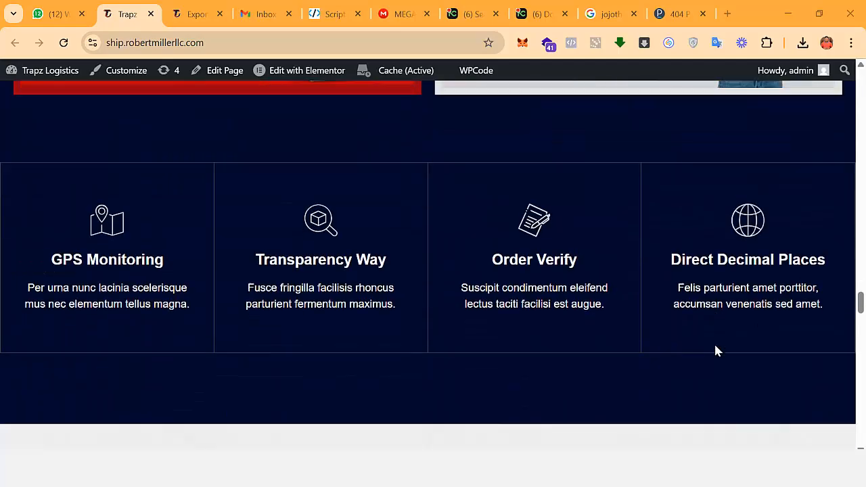
{"action": "scroll", "coordinate": [717, 351], "scroll_direction": "down", "scroll_amount": 10}
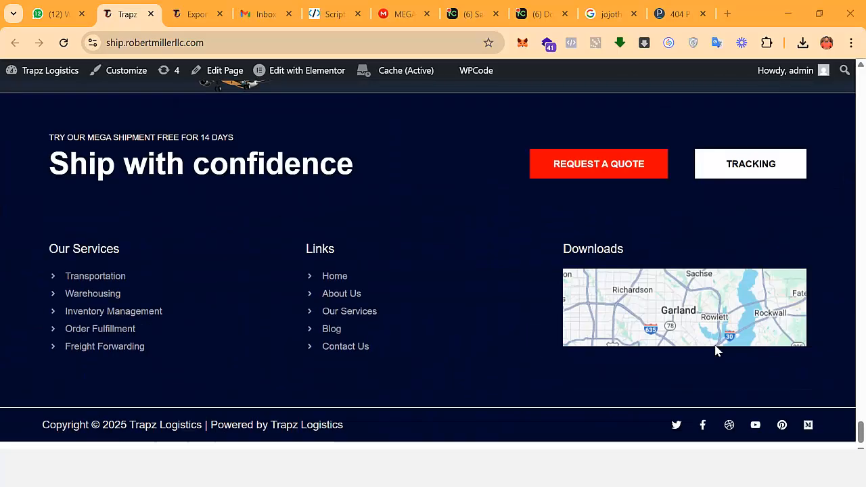
{"action": "scroll", "coordinate": [717, 350], "scroll_direction": "up", "scroll_amount": 5}
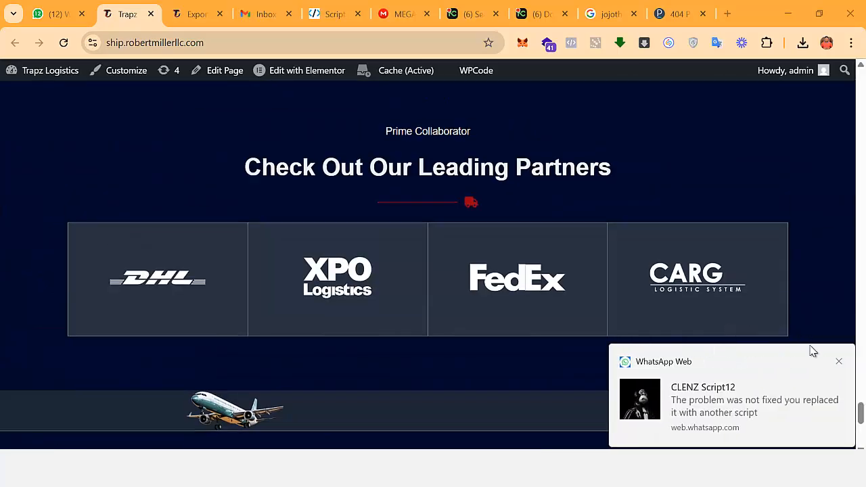
{"action": "left_click", "coordinate": [839, 364]}
{"action": "scroll", "coordinate": [788, 326], "scroll_direction": "up", "scroll_amount": 10}
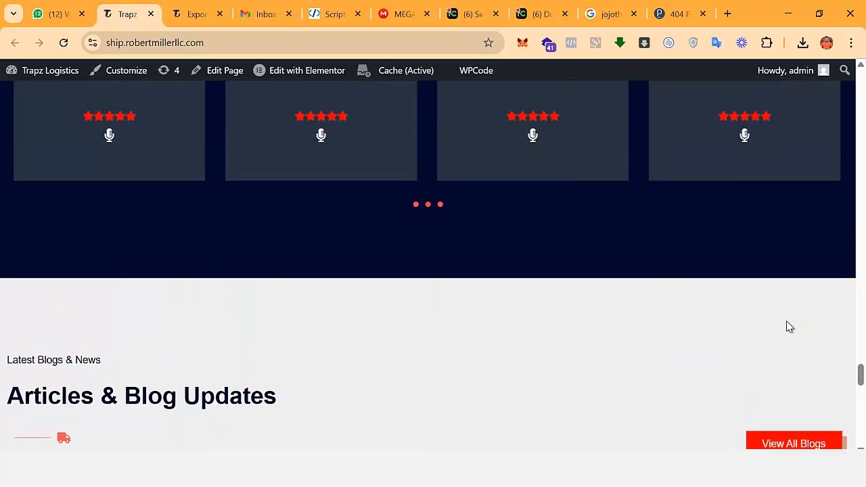
{"action": "scroll", "coordinate": [780, 325], "scroll_direction": "up", "scroll_amount": 15}
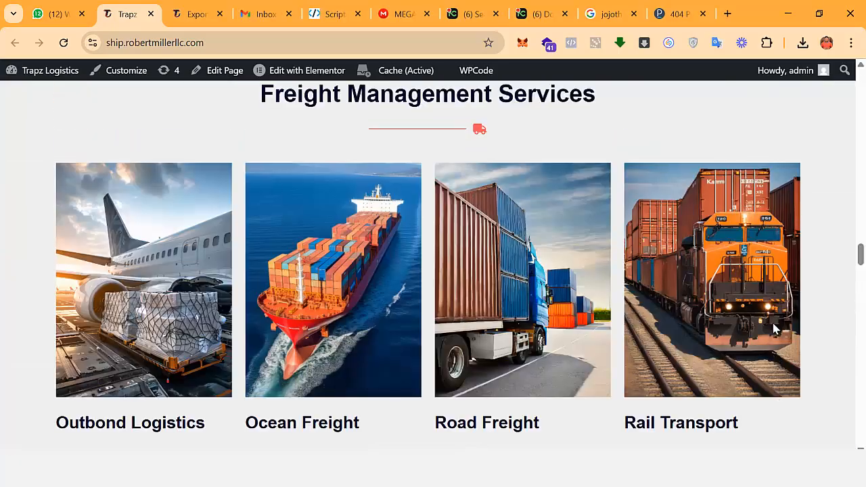
{"action": "scroll", "coordinate": [775, 329], "scroll_direction": "up", "scroll_amount": 15}
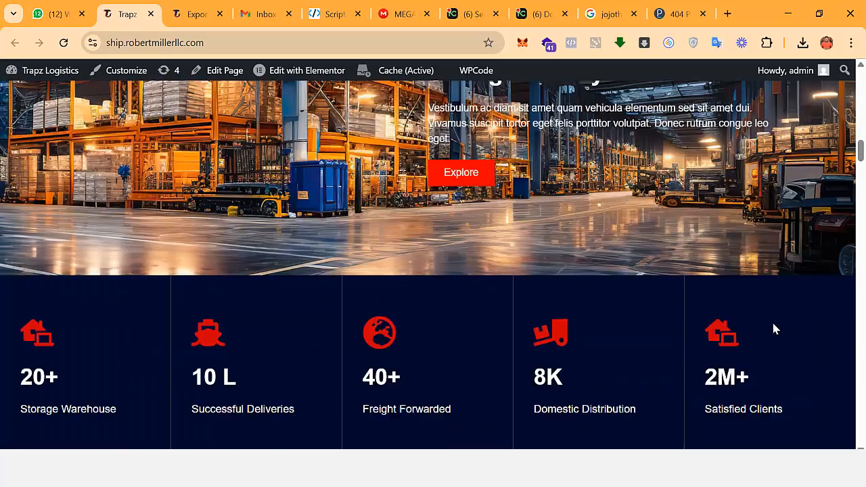
{"action": "scroll", "coordinate": [775, 328], "scroll_direction": "up", "scroll_amount": 10}
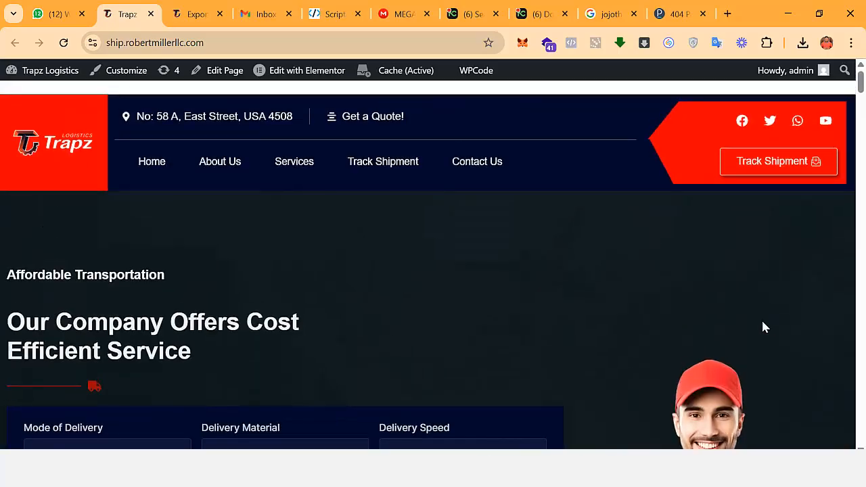
Open the About Us page and review its company history, executive leadership and footer sections.
{"action": "left_click", "coordinate": [220, 164]}
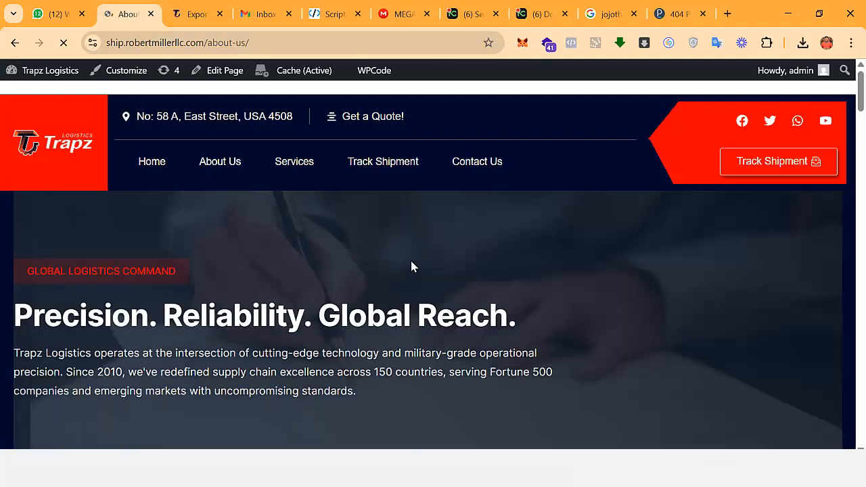
{"action": "scroll", "coordinate": [469, 273], "scroll_direction": "down", "scroll_amount": 5}
{"action": "scroll", "coordinate": [477, 283], "scroll_direction": "down", "scroll_amount": 5}
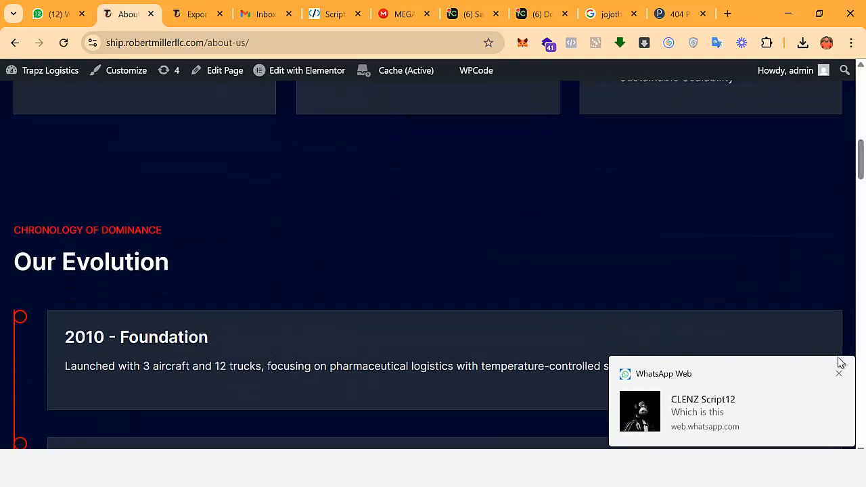
{"action": "left_click", "coordinate": [839, 376]}
{"action": "scroll", "coordinate": [618, 309], "scroll_direction": "down", "scroll_amount": 10}
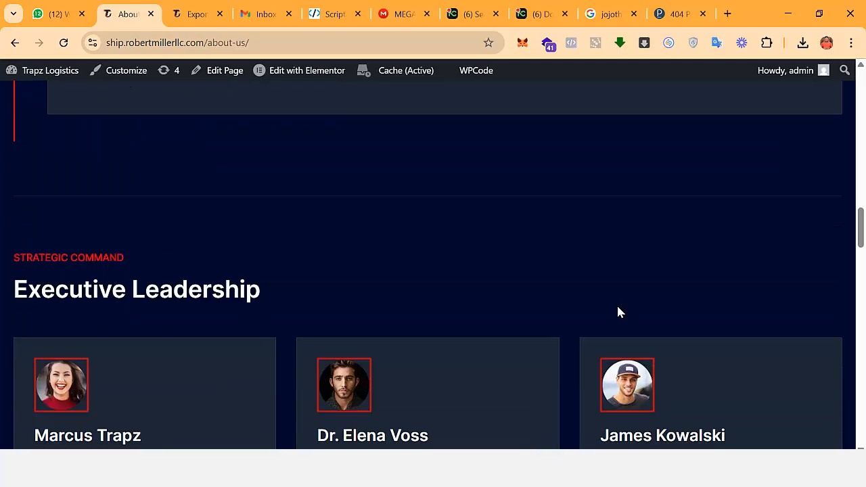
{"action": "scroll", "coordinate": [617, 312], "scroll_direction": "down", "scroll_amount": 20}
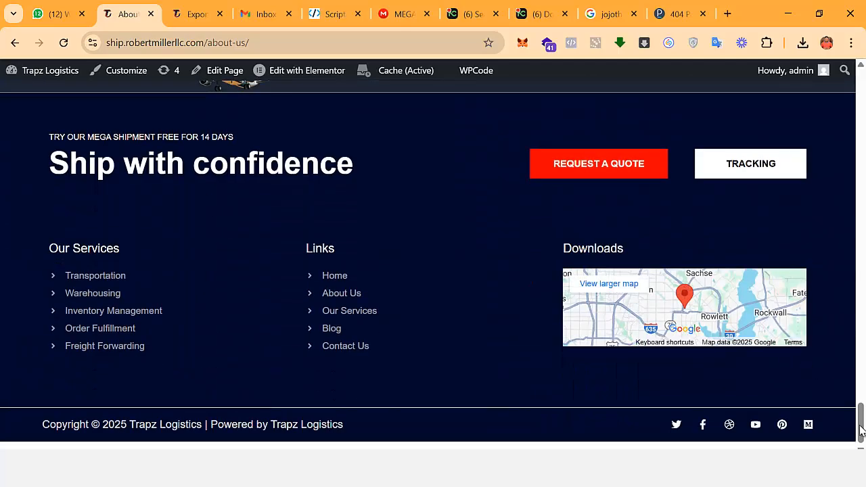
{"action": "left_click_drag", "start_coordinate": [859, 426], "coordinate": [859, 94]}
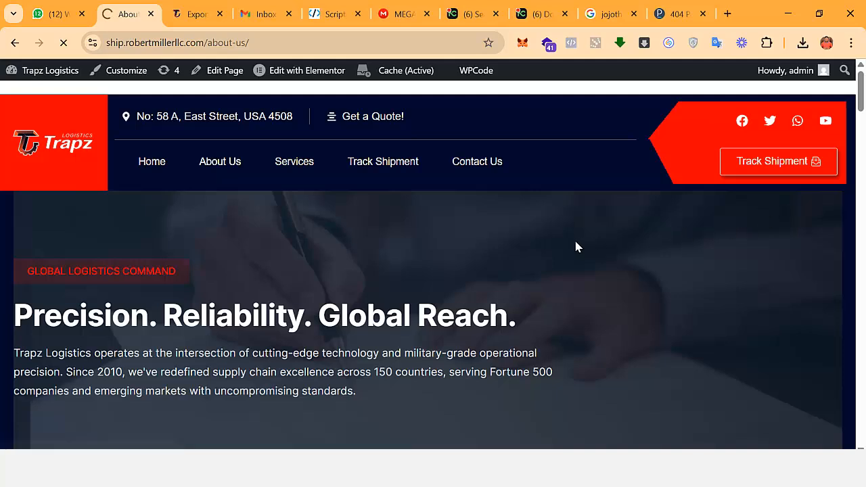
Open the Track Shipment page and track the shipment using the last previously entered tracking number suggested.
{"action": "scroll", "coordinate": [390, 247], "scroll_direction": "down", "scroll_amount": 1}
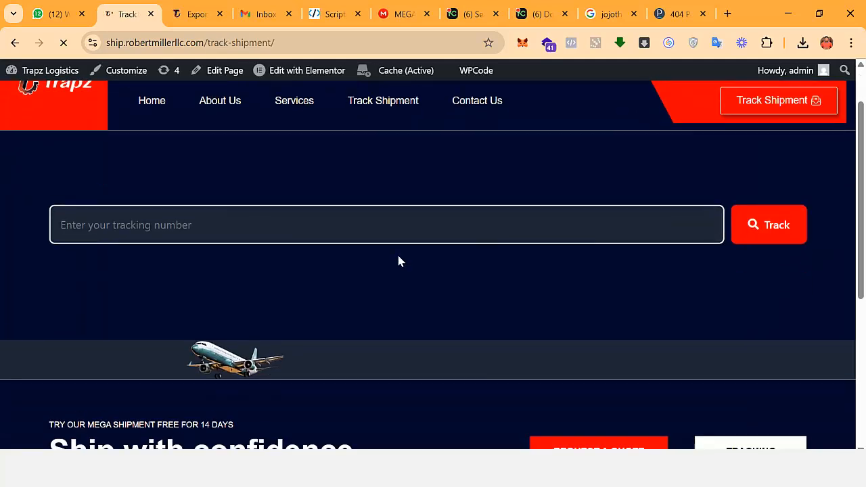
{"action": "left_click", "coordinate": [279, 216]}
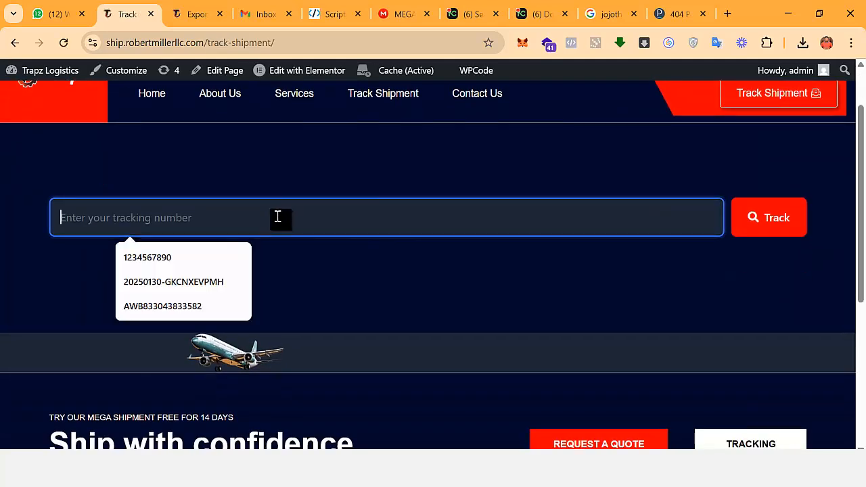
{"action": "key", "text": "Down"}
{"action": "key", "text": "Down"}
{"action": "key", "text": "Down"}
{"action": "key", "text": "Return"}
{"action": "left_click", "coordinate": [769, 228]}
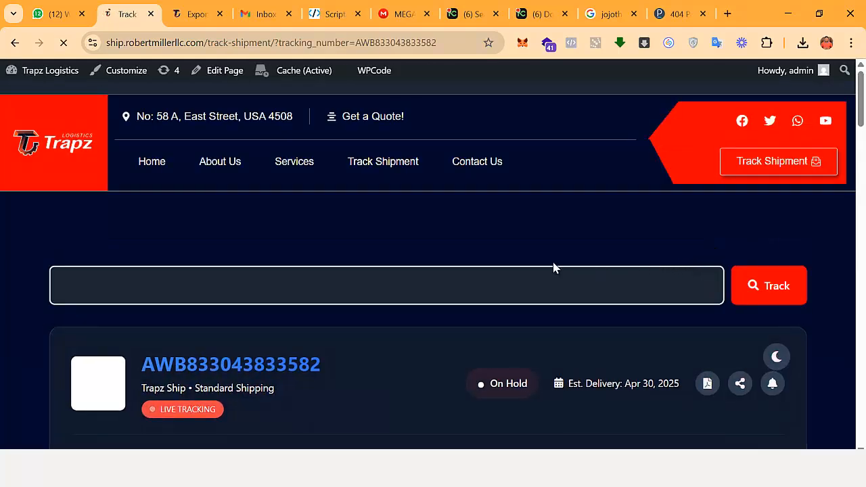
Examine the tracked shipment's status header, sender and receiver details, package details and shipment progress.
{"action": "scroll", "coordinate": [494, 265], "scroll_direction": "down", "scroll_amount": 2}
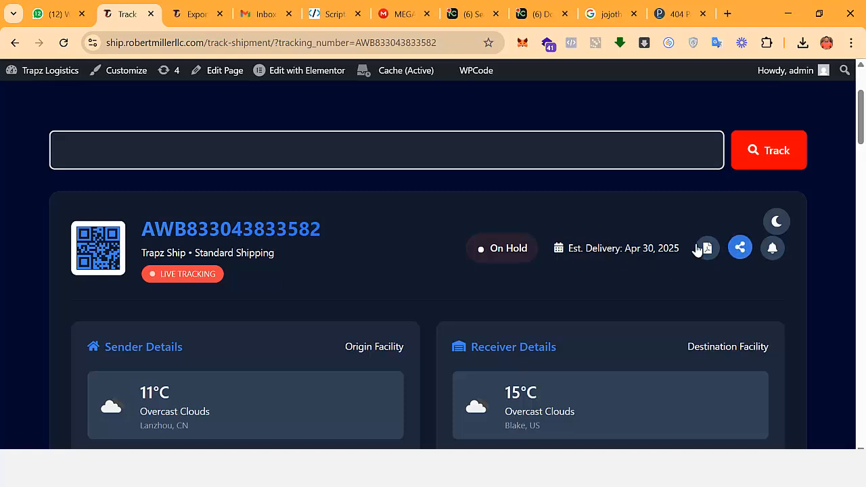
{"action": "scroll", "coordinate": [671, 257], "scroll_direction": "down", "scroll_amount": 3}
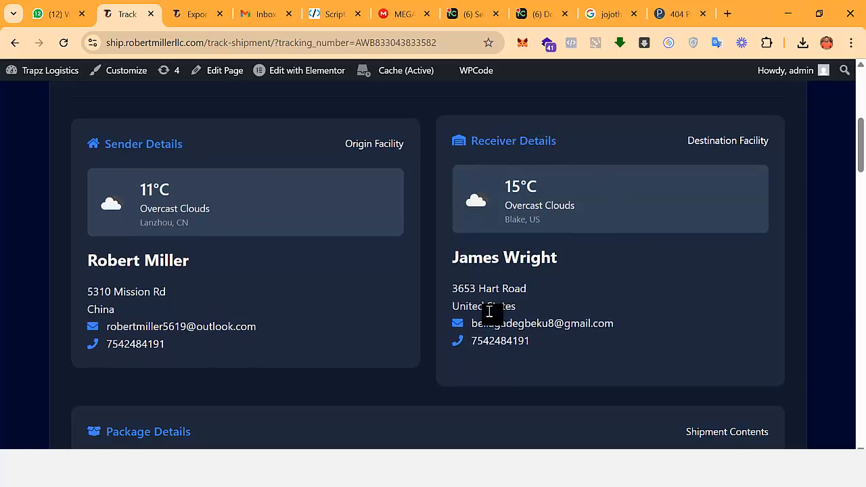
{"action": "scroll", "coordinate": [562, 253], "scroll_direction": "down", "scroll_amount": 2}
{"action": "scroll", "coordinate": [576, 256], "scroll_direction": "down", "scroll_amount": 2}
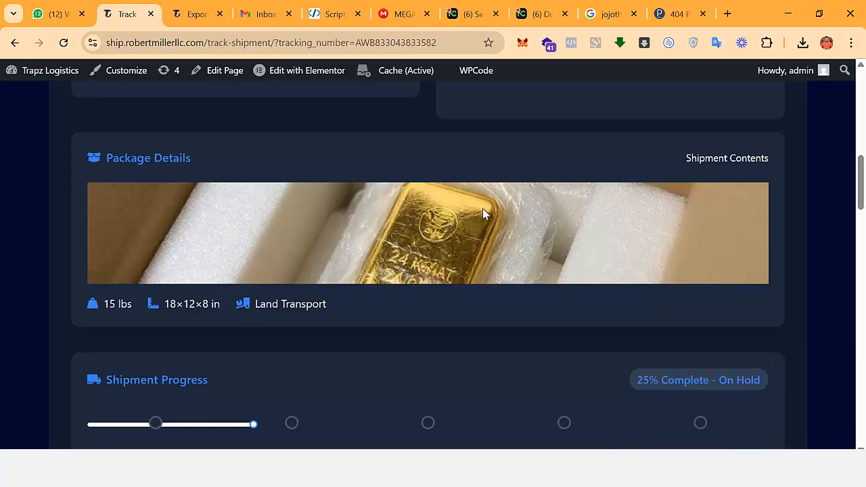
{"action": "scroll", "coordinate": [433, 233], "scroll_direction": "down", "scroll_amount": 1}
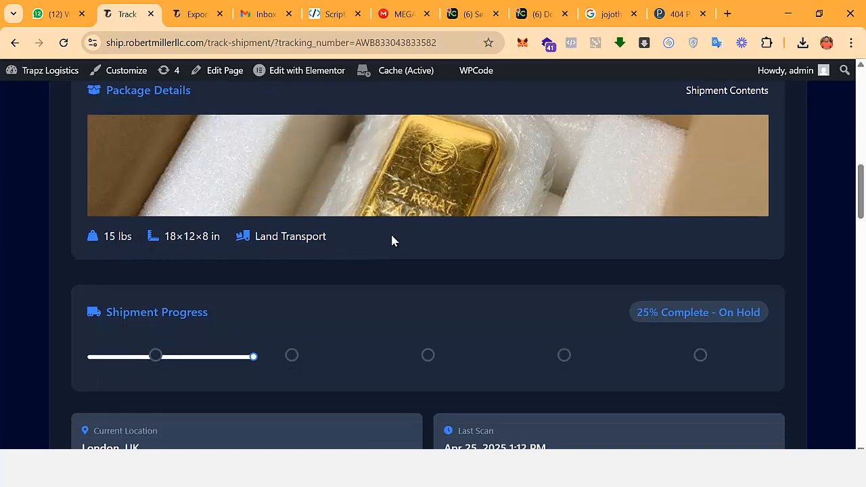
{"action": "scroll", "coordinate": [402, 242], "scroll_direction": "down", "scroll_amount": 3}
{"action": "scroll", "coordinate": [385, 236], "scroll_direction": "up", "scroll_amount": 1}
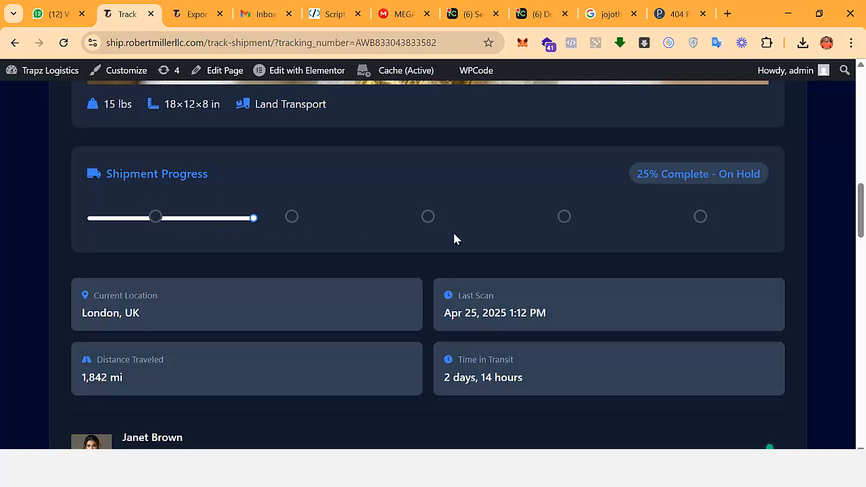
Review the shipment's current location, last scan, transit figures, assigned delivery agent and freight summary cards.
{"action": "scroll", "coordinate": [729, 232], "scroll_direction": "down", "scroll_amount": 1}
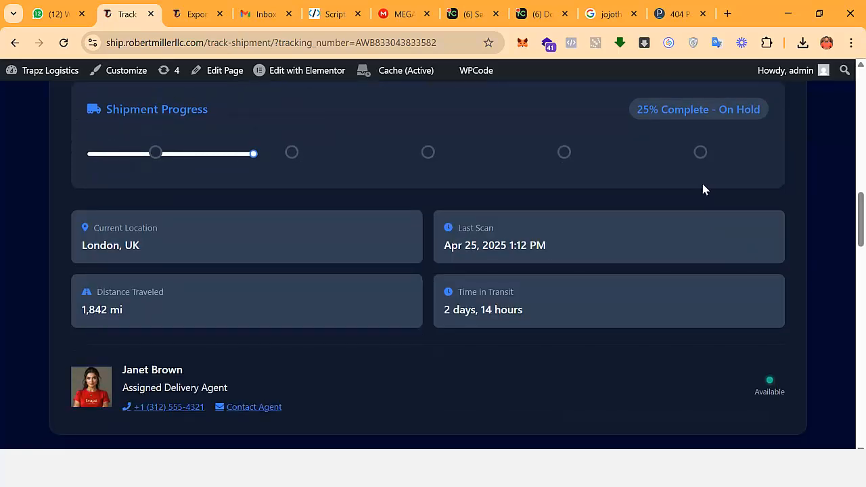
{"action": "scroll", "coordinate": [568, 161], "scroll_direction": "down", "scroll_amount": 1}
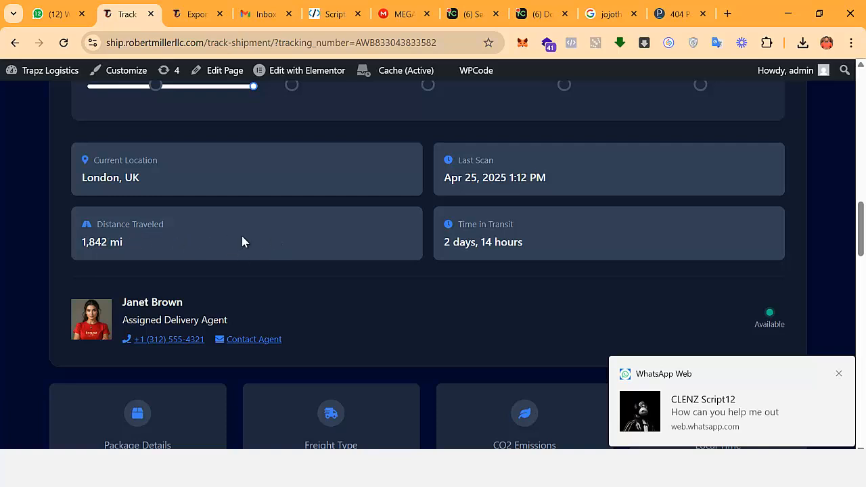
{"action": "scroll", "coordinate": [482, 238], "scroll_direction": "down", "scroll_amount": 1}
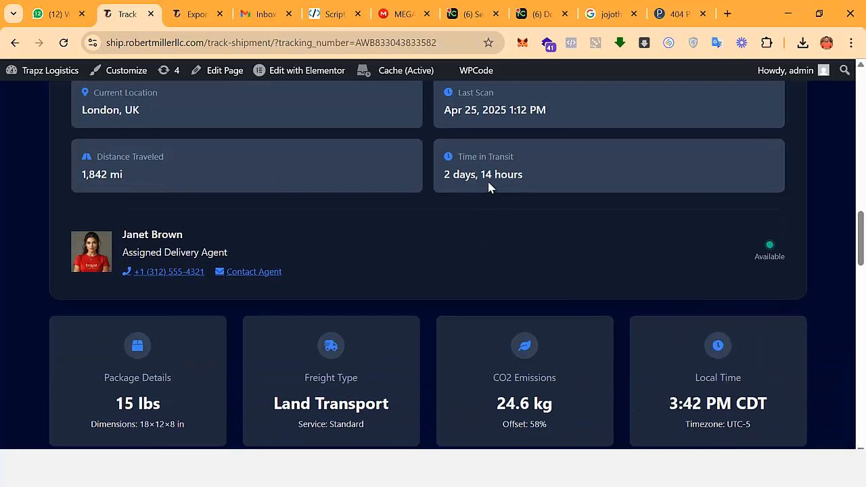
{"action": "scroll", "coordinate": [506, 196], "scroll_direction": "down", "scroll_amount": 1}
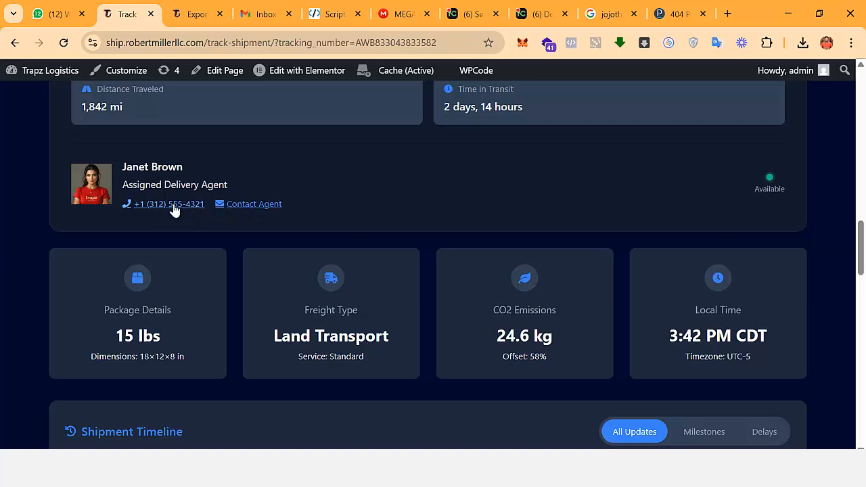
{"action": "scroll", "coordinate": [376, 284], "scroll_direction": "down", "scroll_amount": 2}
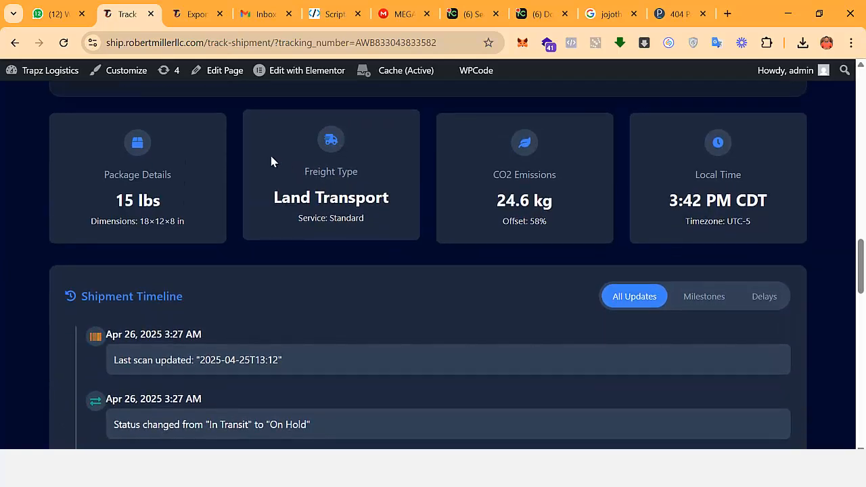
{"action": "scroll", "coordinate": [209, 244], "scroll_direction": "up", "scroll_amount": 1}
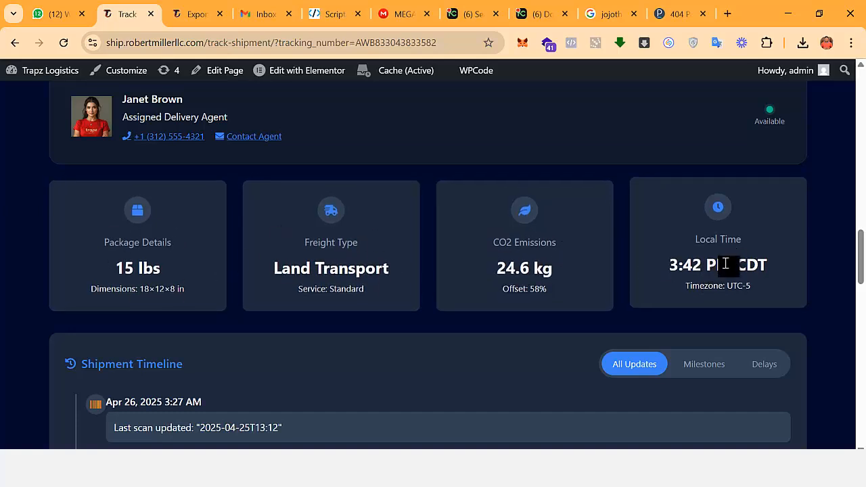
Review the status changes and scan updates in the shipment timeline.
{"action": "scroll", "coordinate": [717, 266], "scroll_direction": "down", "scroll_amount": 2}
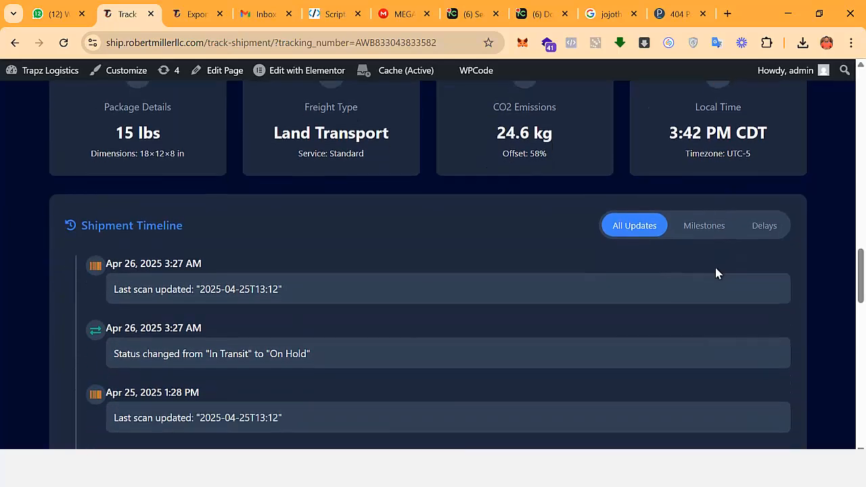
{"action": "scroll", "coordinate": [655, 243], "scroll_direction": "down", "scroll_amount": 1}
{"action": "scroll", "coordinate": [629, 252], "scroll_direction": "down", "scroll_amount": 1}
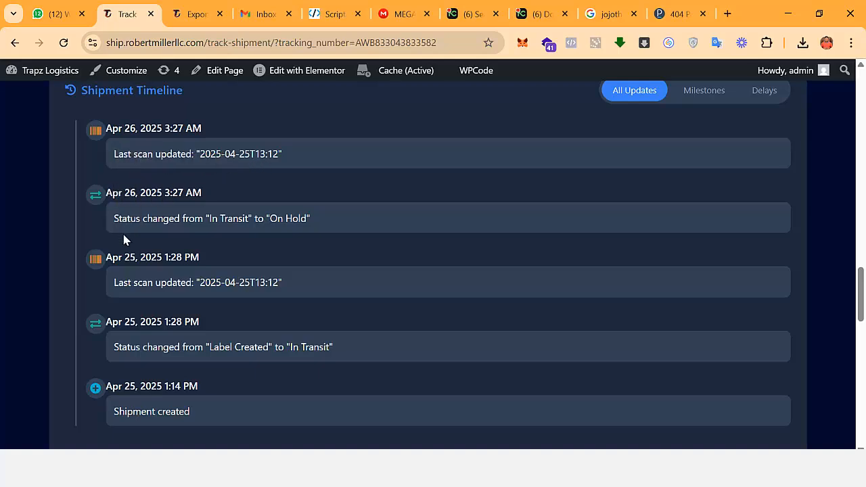
{"action": "scroll", "coordinate": [135, 325], "scroll_direction": "down", "scroll_amount": 1}
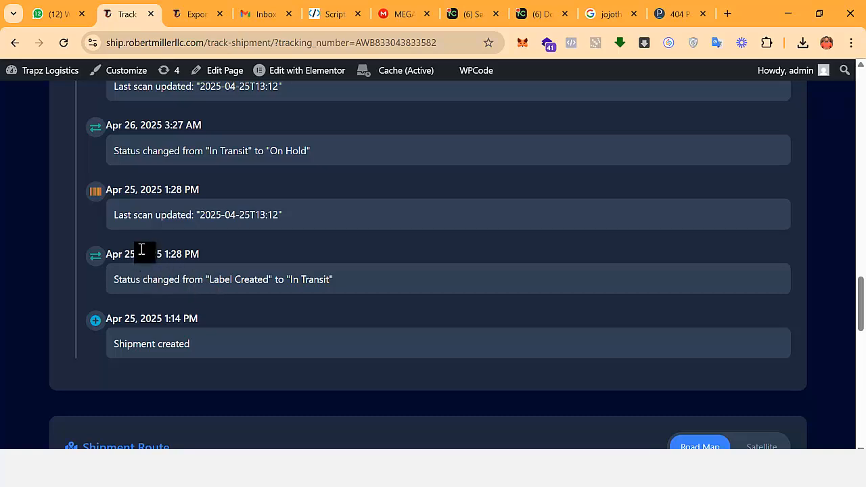
Show the current location's details on the Shipment Route map.
{"action": "scroll", "coordinate": [141, 249], "scroll_direction": "down", "scroll_amount": 3}
{"action": "scroll", "coordinate": [334, 278], "scroll_direction": "down", "scroll_amount": 2}
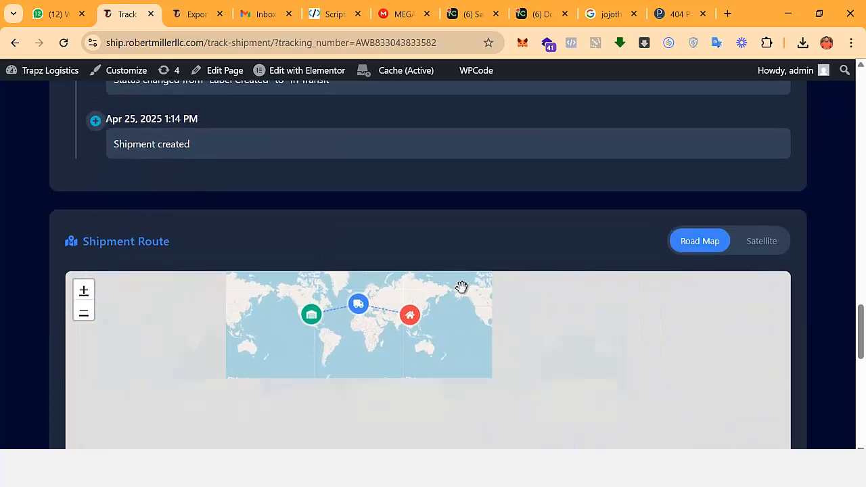
{"action": "scroll", "coordinate": [825, 277], "scroll_direction": "down", "scroll_amount": 2}
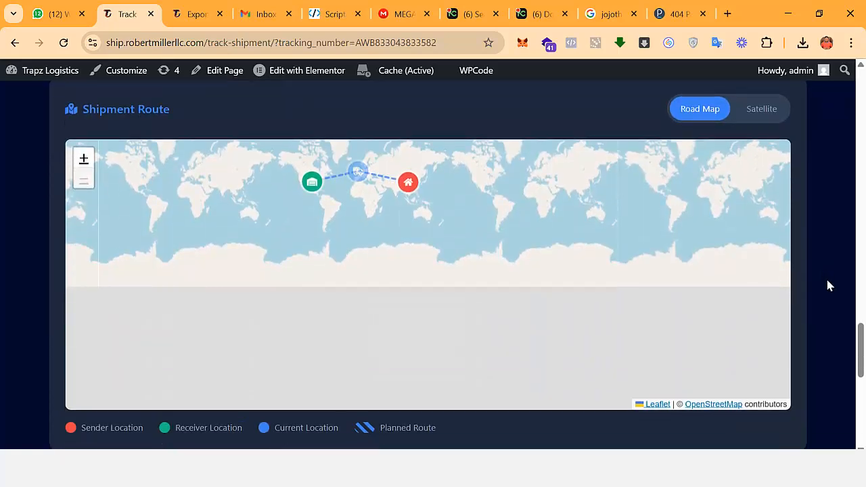
{"action": "left_click", "coordinate": [362, 175]}
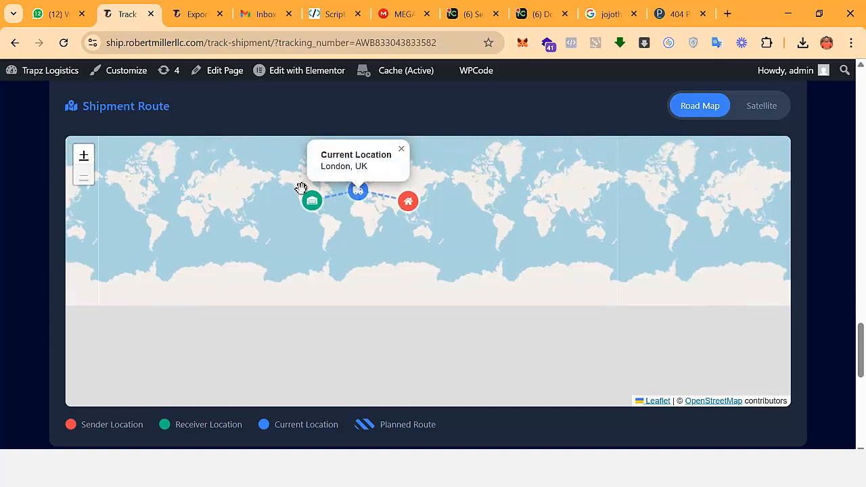
Show the receiver, current and sender location details on the Shipment Route map.
{"action": "left_click", "coordinate": [311, 201]}
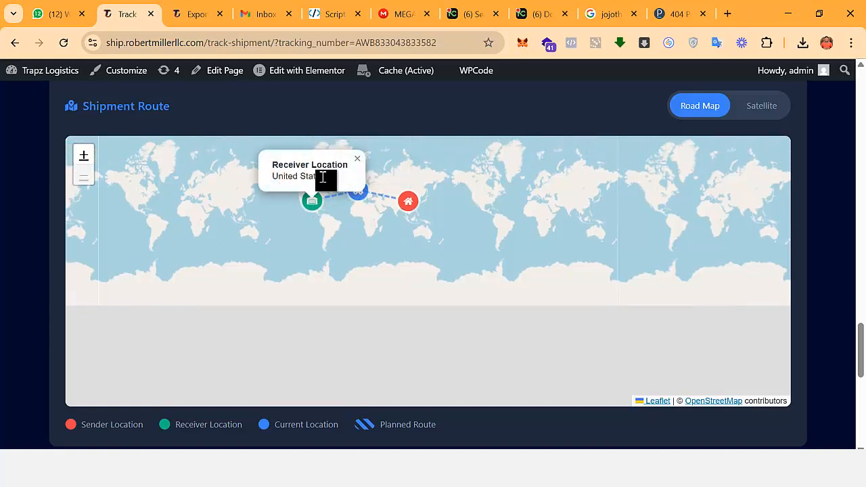
{"action": "left_click", "coordinate": [357, 201]}
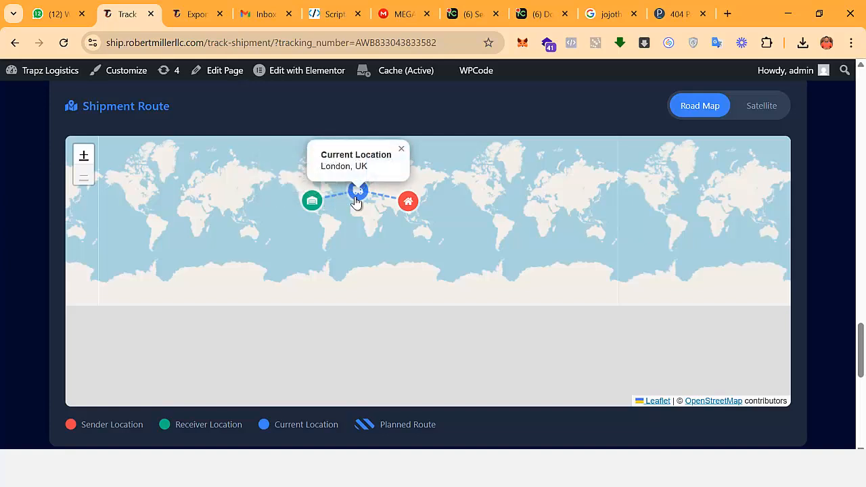
{"action": "left_click", "coordinate": [409, 211]}
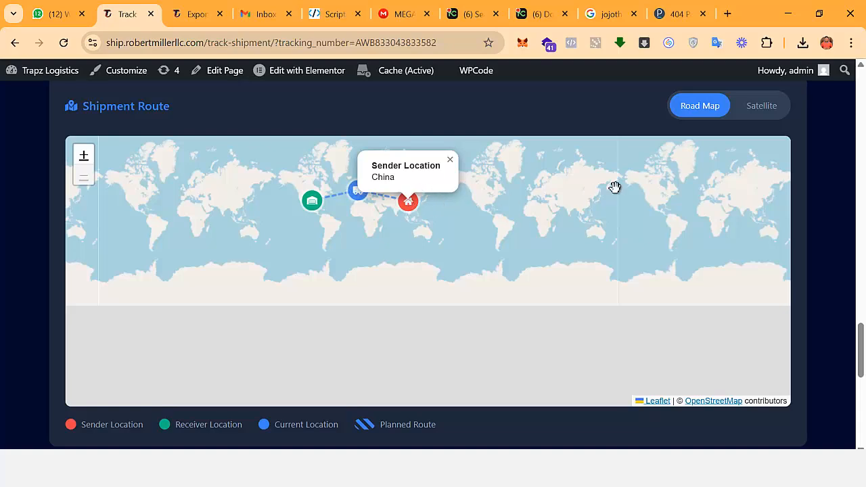
{"action": "scroll", "coordinate": [817, 237], "scroll_direction": "down", "scroll_amount": 6}
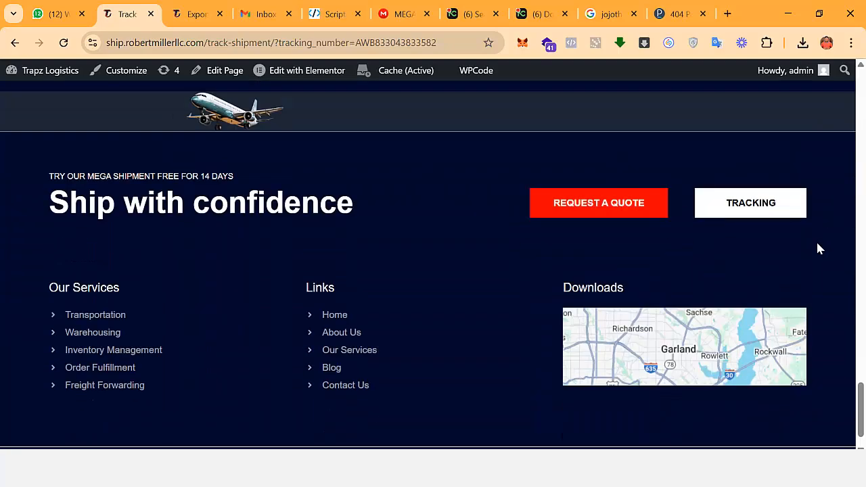
{"action": "scroll", "coordinate": [813, 247], "scroll_direction": "up", "scroll_amount": 3}
{"action": "scroll", "coordinate": [814, 250], "scroll_direction": "up", "scroll_amount": 18}
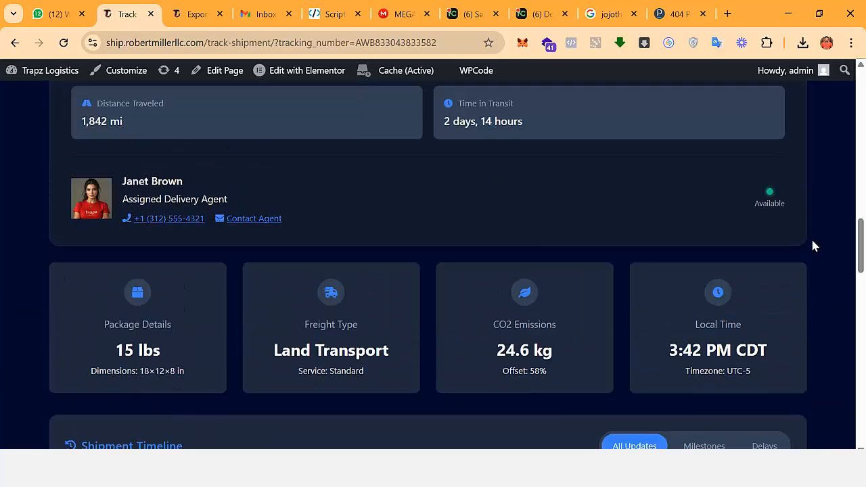
{"action": "scroll", "coordinate": [814, 245], "scroll_direction": "up", "scroll_amount": 10}
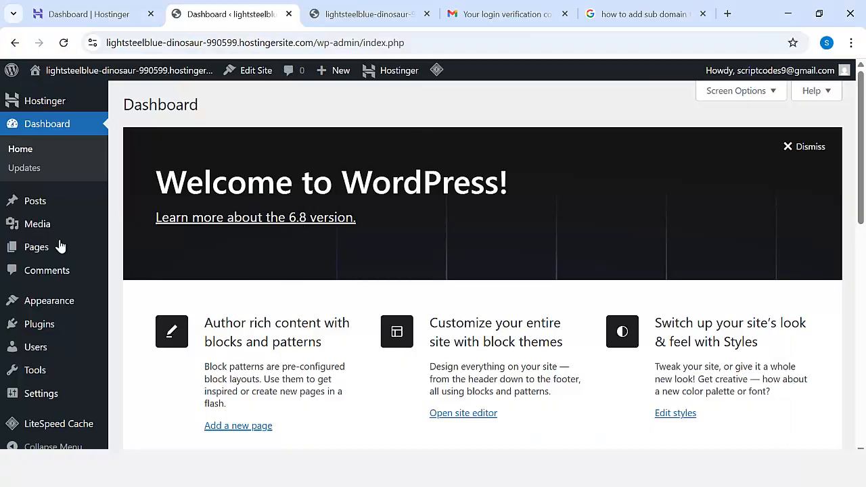
Open the new WordPress site's front page in a new tab, look it over, and dismiss the chat notification.
{"action": "scroll", "coordinate": [441, 252], "scroll_direction": "down", "scroll_amount": 5}
{"action": "scroll", "coordinate": [755, 315], "scroll_direction": "up", "scroll_amount": 5}
{"action": "mouse_move", "coordinate": [54, 71]}
{"action": "right_click", "coordinate": [48, 101]}
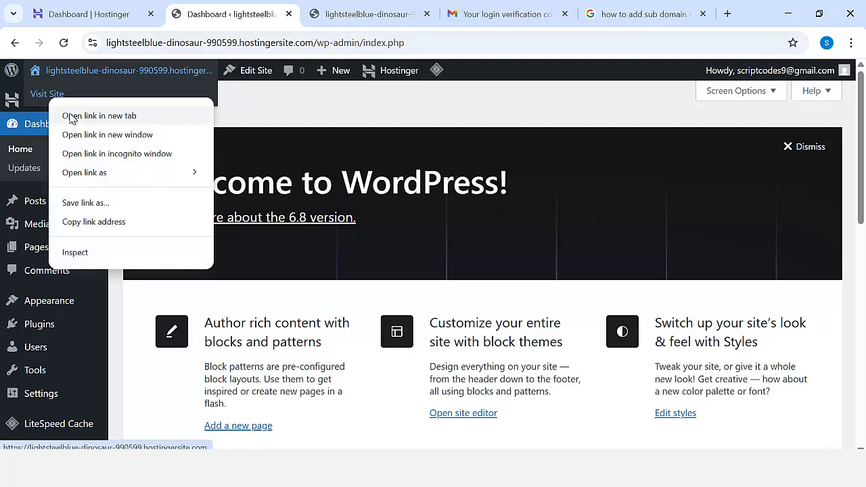
{"action": "left_click", "coordinate": [88, 115]}
{"action": "left_click", "coordinate": [416, 19]}
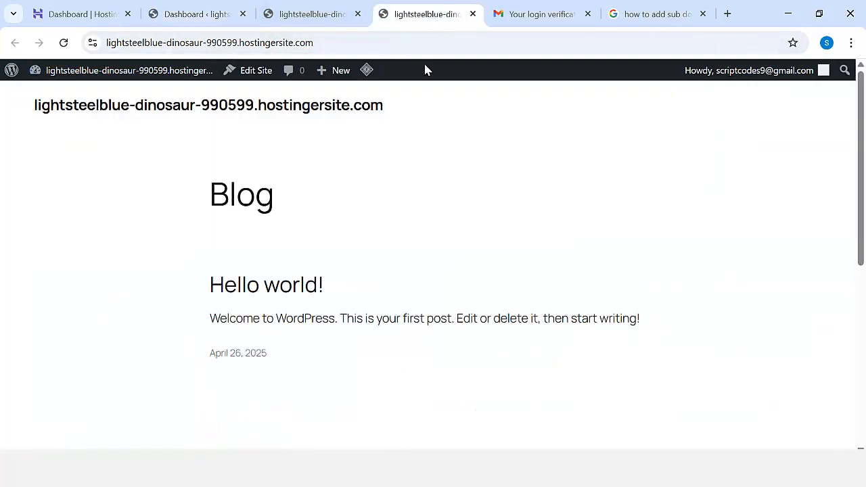
{"action": "scroll", "coordinate": [406, 203], "scroll_direction": "down", "scroll_amount": 5}
{"action": "scroll", "coordinate": [464, 247], "scroll_direction": "up", "scroll_amount": 6}
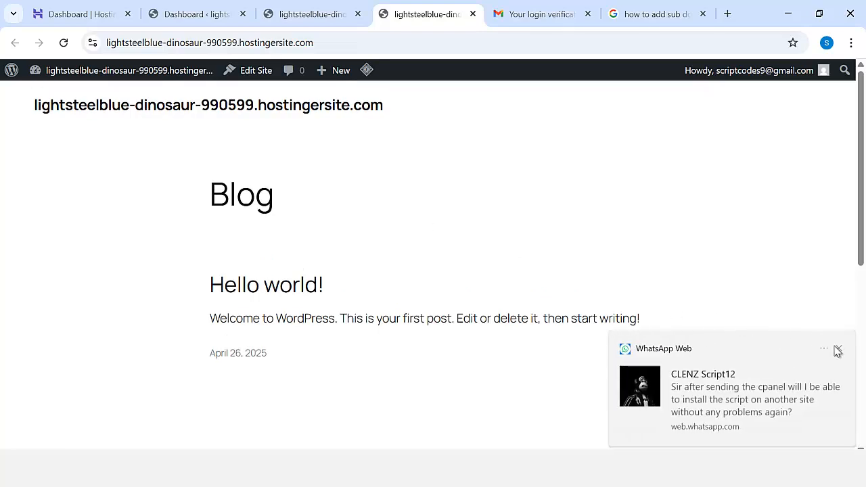
{"action": "left_click", "coordinate": [839, 350]}
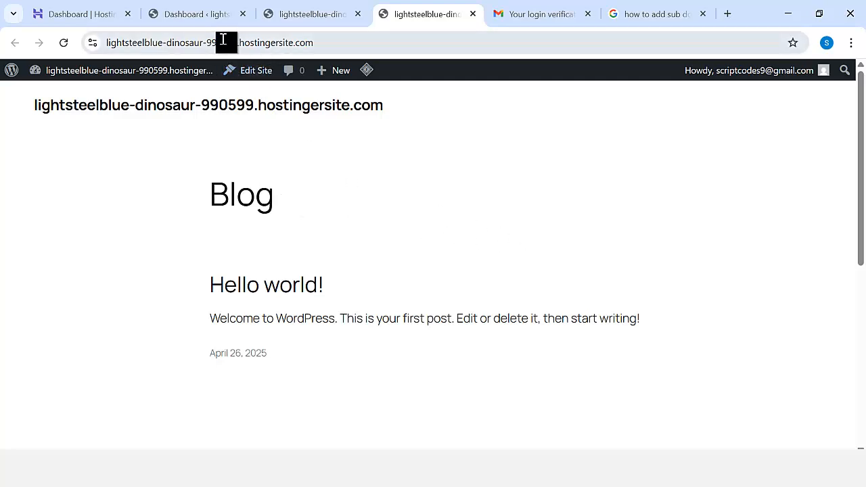
Return to the new site's WordPress dashboard and open the Add Plugins page.
{"action": "left_click", "coordinate": [197, 16]}
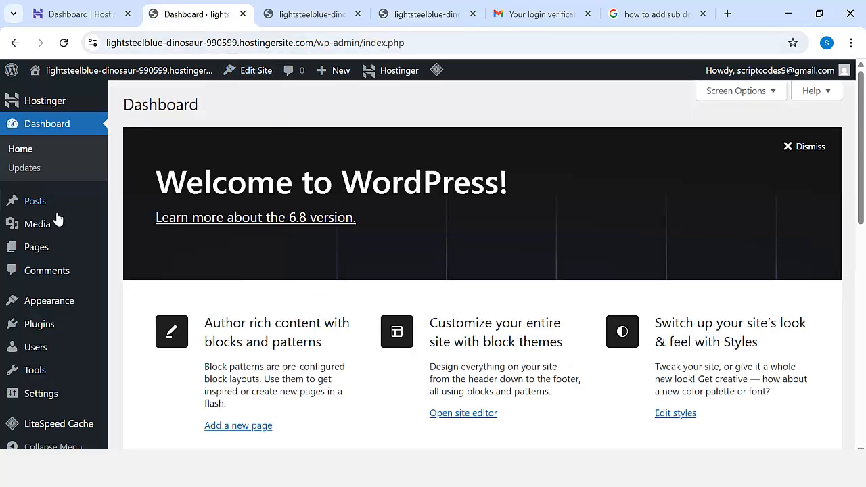
{"action": "scroll", "coordinate": [58, 219], "scroll_direction": "down", "scroll_amount": 1}
{"action": "mouse_move", "coordinate": [81, 323]}
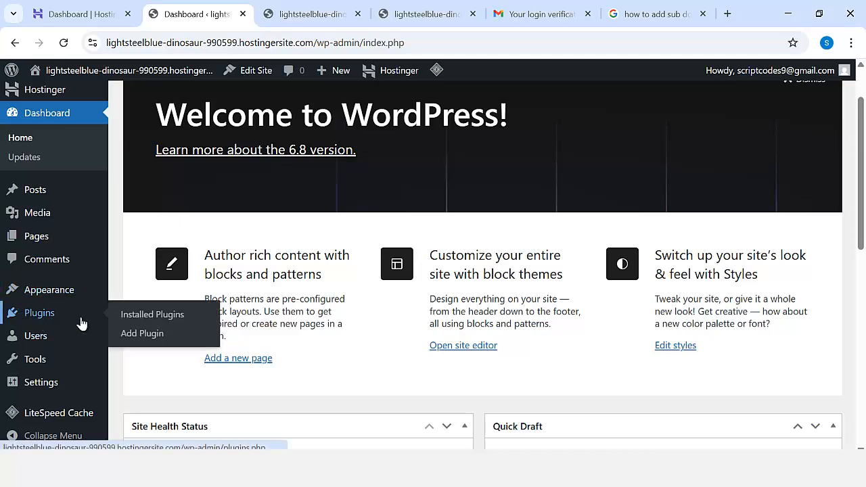
{"action": "left_click", "coordinate": [143, 334]}
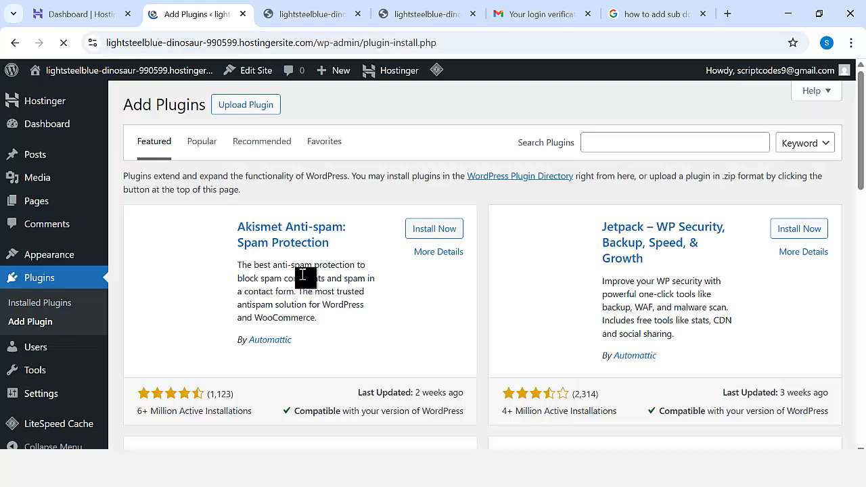
{"action": "scroll", "coordinate": [483, 276], "scroll_direction": "down", "scroll_amount": 3}
{"action": "scroll", "coordinate": [483, 280], "scroll_direction": "up", "scroll_amount": 3}
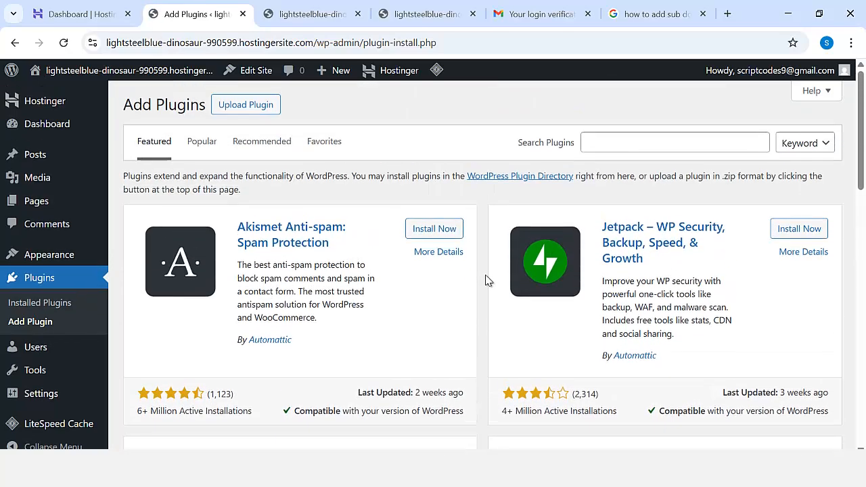
Search the plugin directory for "edit", then install and activate the Classic Editor plugin.
{"action": "left_click", "coordinate": [610, 147]}
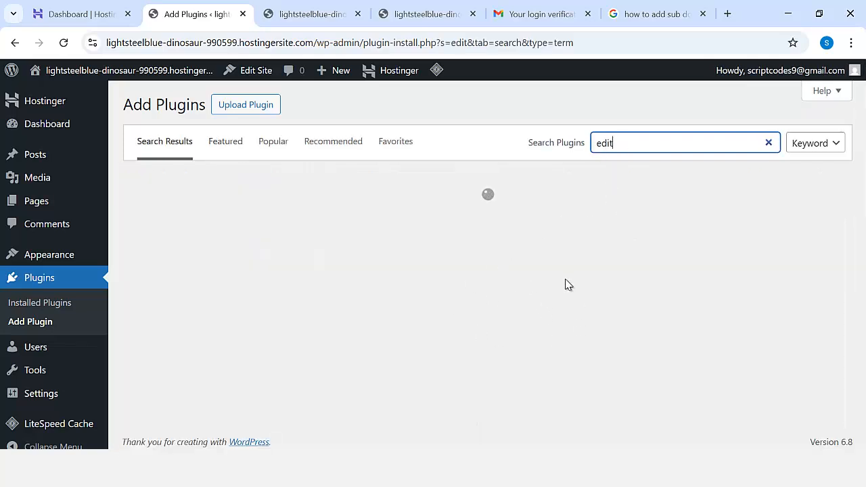
{"action": "scroll", "coordinate": [566, 282], "scroll_direction": "down", "scroll_amount": 8}
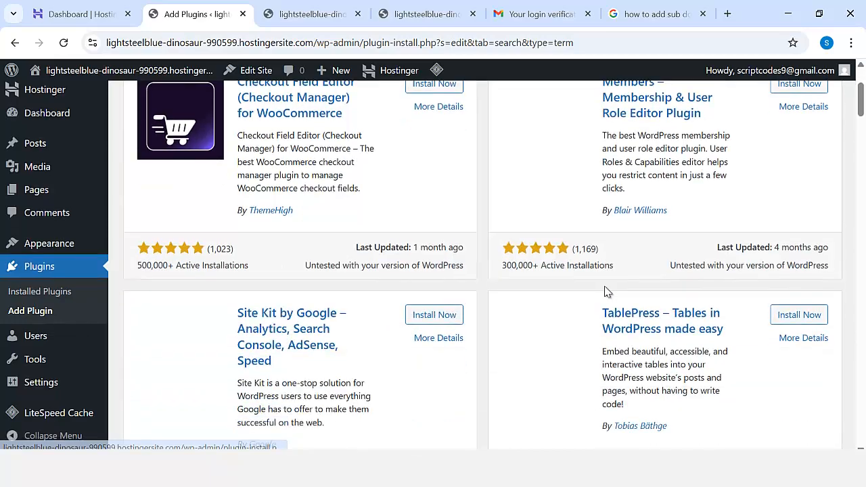
{"action": "scroll", "coordinate": [606, 292], "scroll_direction": "down", "scroll_amount": 1}
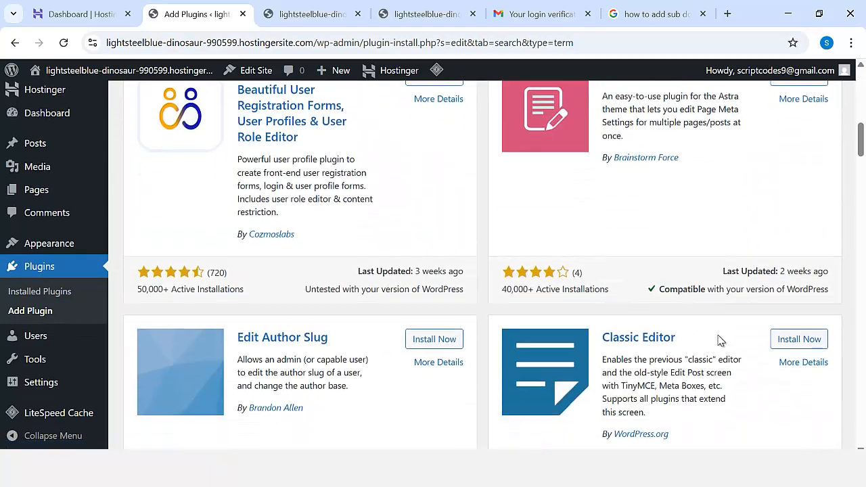
{"action": "left_click", "coordinate": [796, 339]}
{"action": "left_click", "coordinate": [798, 343]}
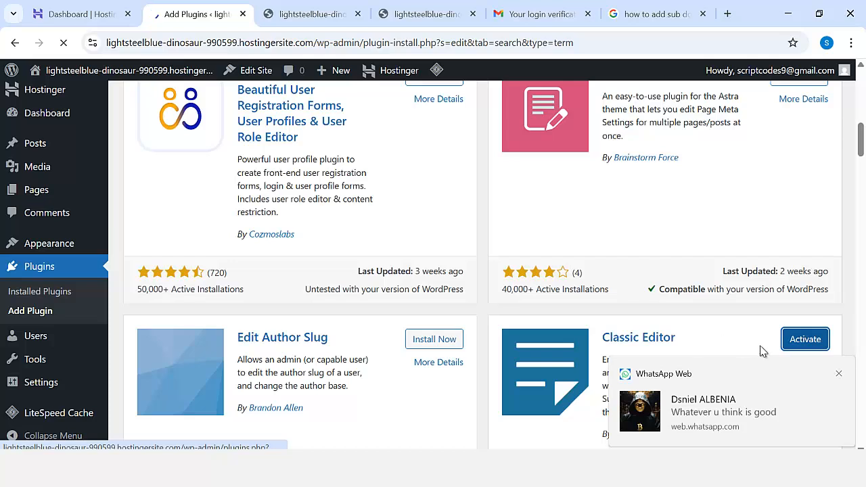
{"action": "left_click", "coordinate": [838, 375]}
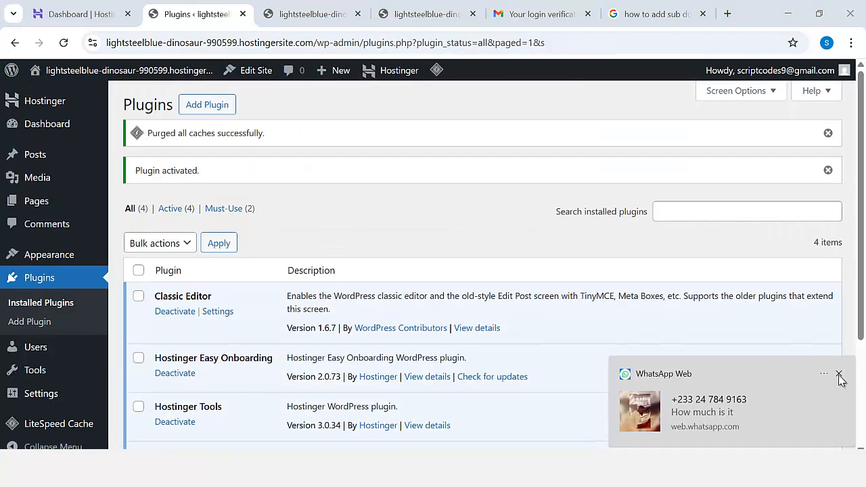
{"action": "left_click", "coordinate": [838, 375]}
Reopen the Add Plugins page and search for "all in one".
{"action": "scroll", "coordinate": [258, 276], "scroll_direction": "down", "scroll_amount": 2}
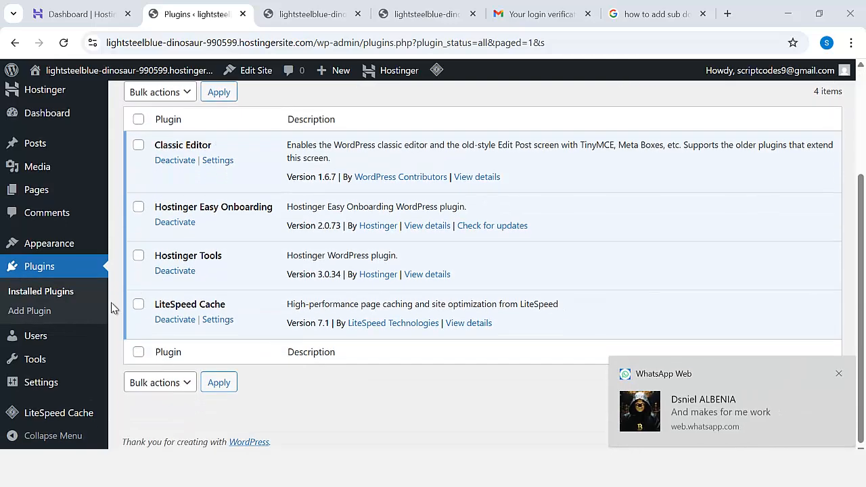
{"action": "scroll", "coordinate": [191, 249], "scroll_direction": "up", "scroll_amount": 2}
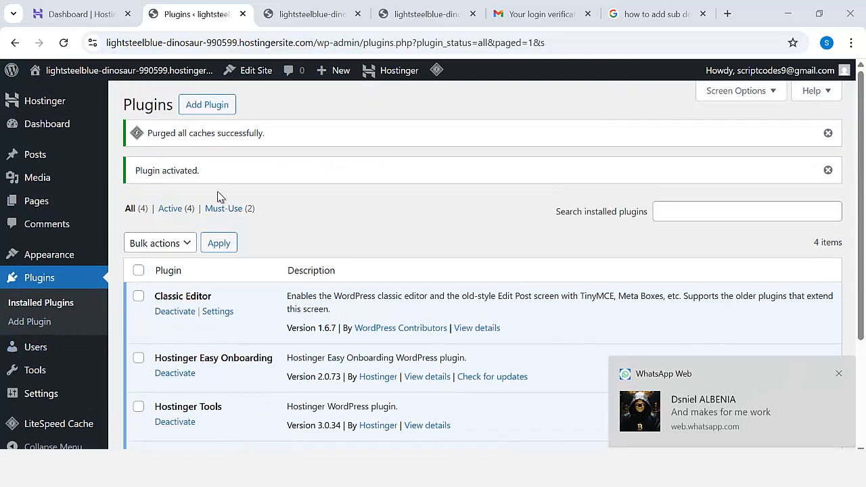
{"action": "left_click", "coordinate": [207, 105]}
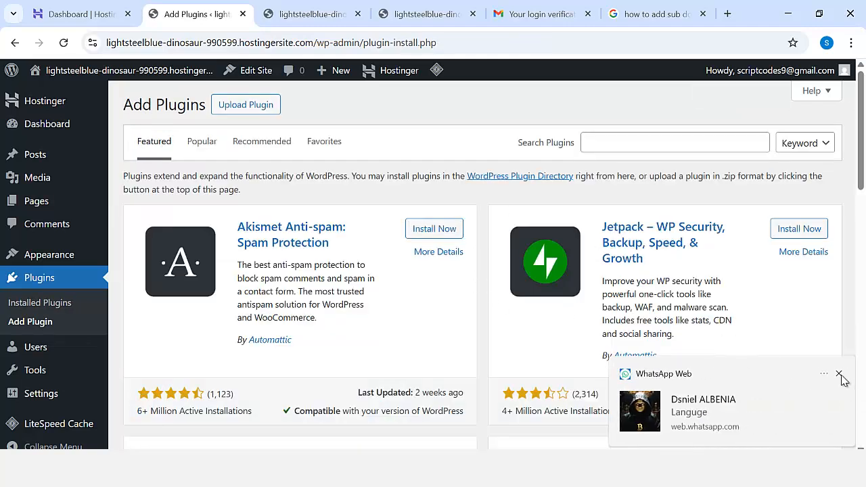
{"action": "left_click", "coordinate": [839, 373]}
{"action": "left_click", "coordinate": [623, 143]}
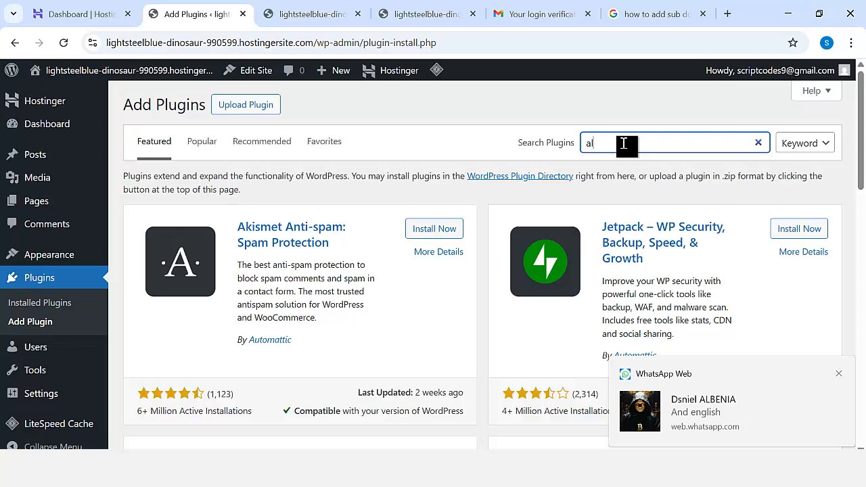
{"action": "type", "text": "all in one"}
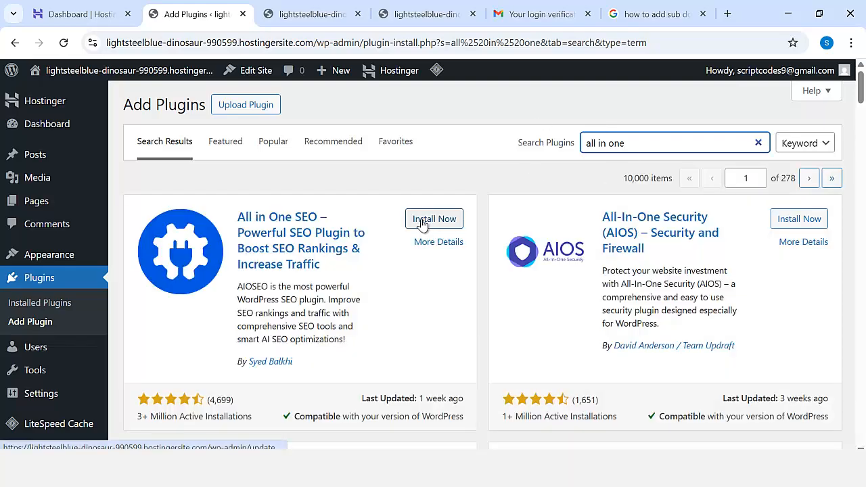
Install and activate the All-in-One WP Migration and Backup plugin.
{"action": "scroll", "coordinate": [407, 242], "scroll_direction": "down", "scroll_amount": 4}
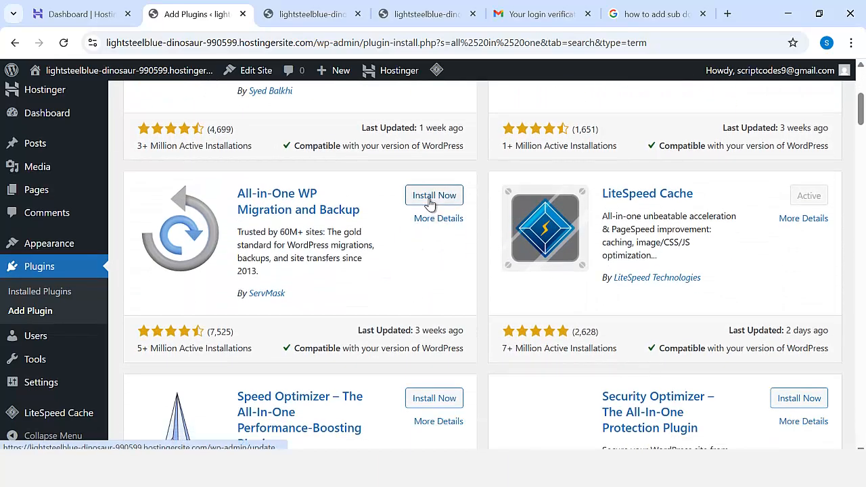
{"action": "left_click", "coordinate": [433, 196]}
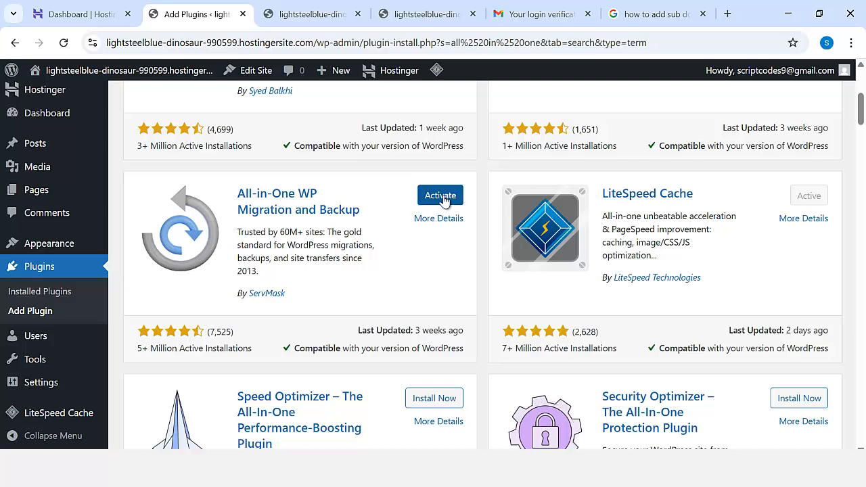
{"action": "left_click", "coordinate": [441, 198]}
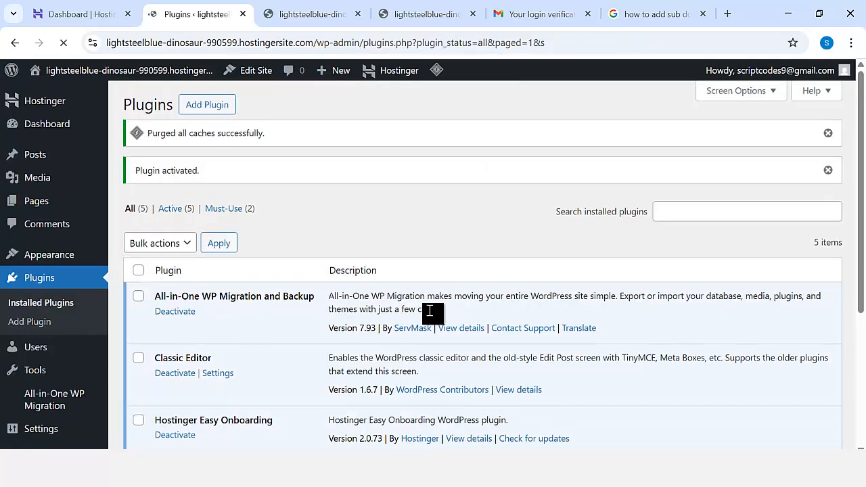
Open the plugin upload form on the Add Plugins page and bring up its file chooser.
{"action": "left_click", "coordinate": [211, 111]}
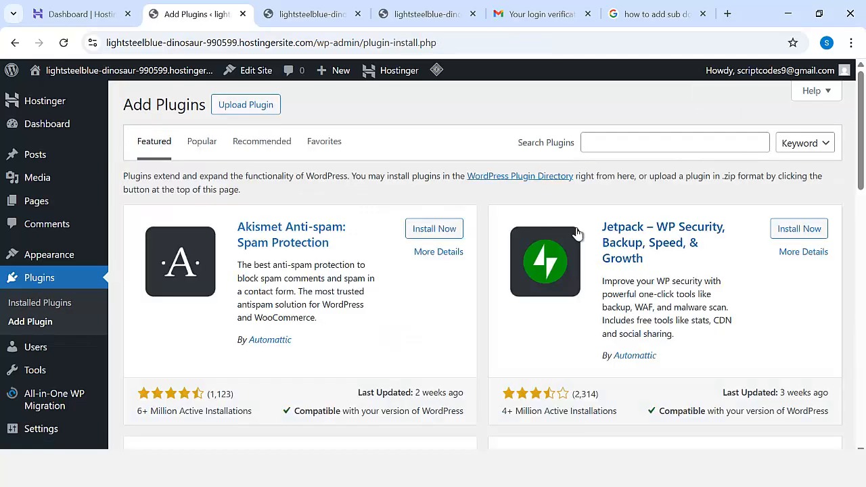
{"action": "left_click", "coordinate": [243, 107]}
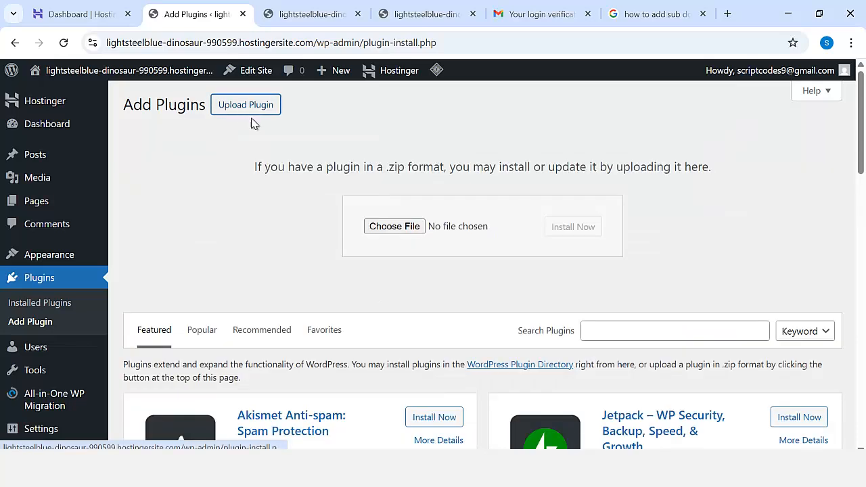
{"action": "left_click", "coordinate": [399, 226]}
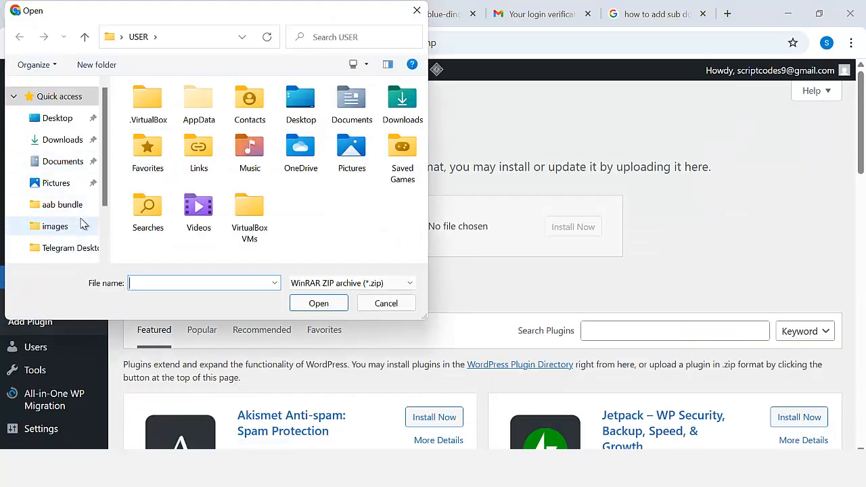
Choose the plugin archive all-in-one-w...ion-2.67.zip from Desktop > MY CODES > Worpress courier for upload.
{"action": "left_click", "coordinate": [60, 119]}
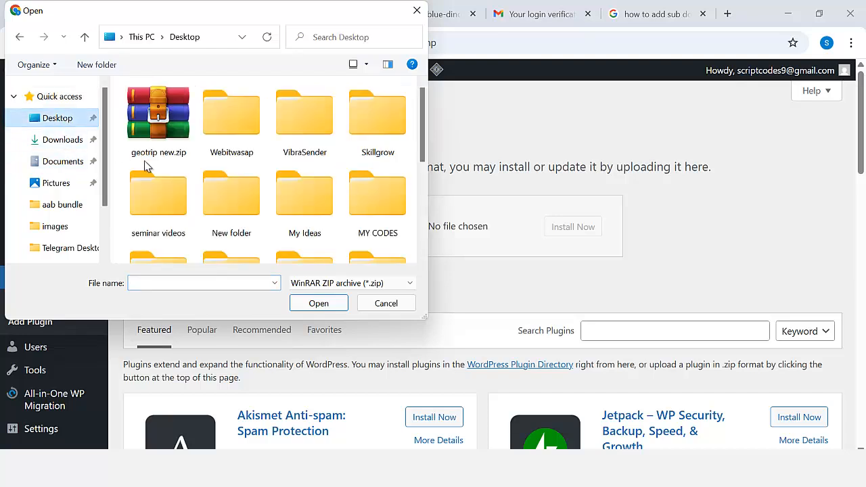
{"action": "left_click", "coordinate": [220, 198]}
{"action": "key", "text": "Right"}
{"action": "key", "text": "Right"}
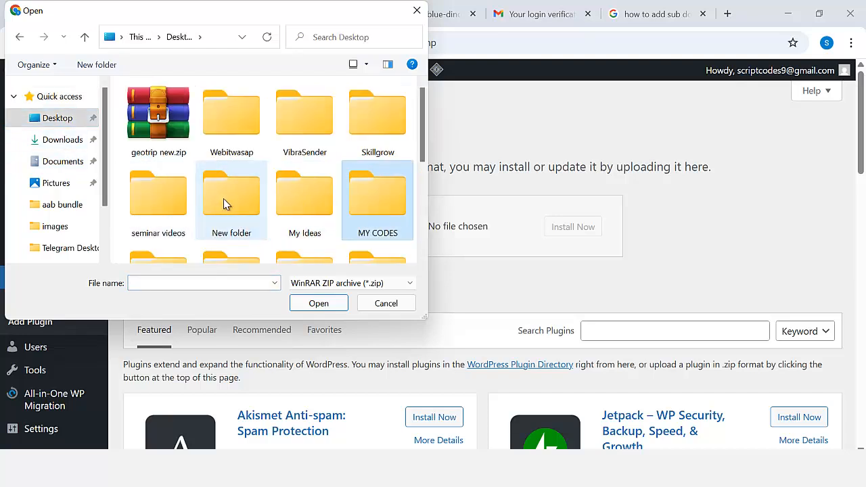
{"action": "double_click", "coordinate": [361, 199]}
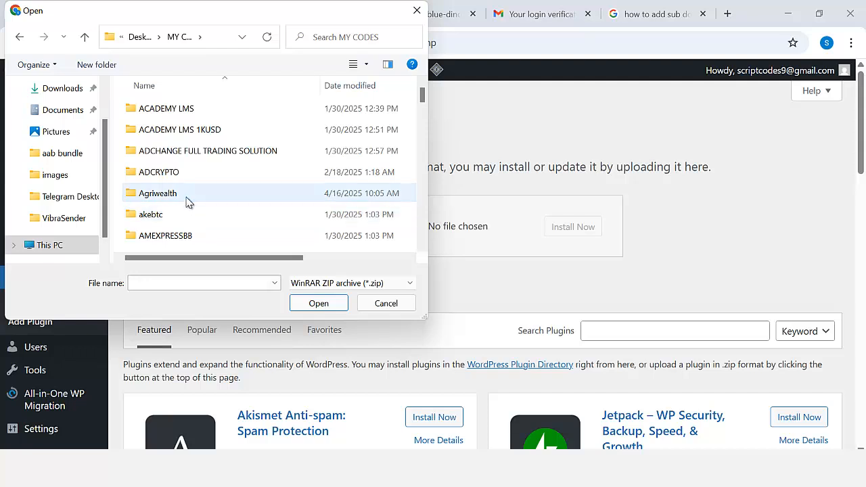
{"action": "key", "text": "w"}
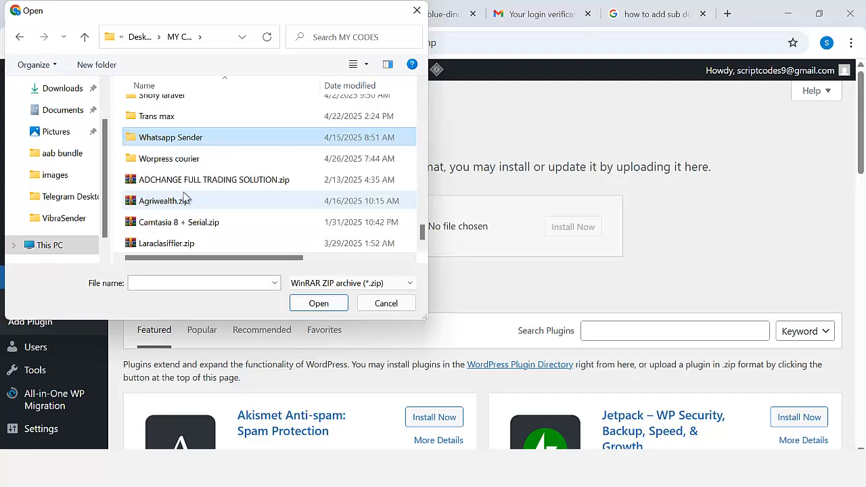
{"action": "double_click", "coordinate": [173, 160]}
{"action": "left_click", "coordinate": [154, 114]}
{"action": "double_click", "coordinate": [155, 114]}
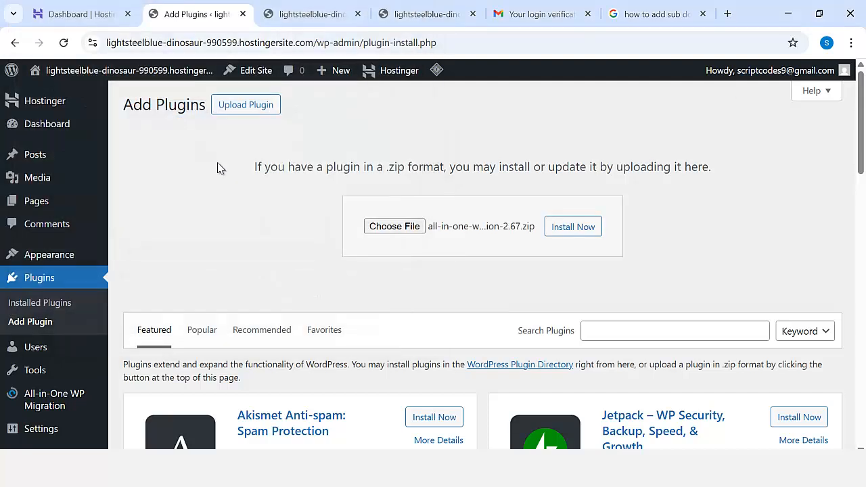
Install the uploaded all-in-one-wp-migration-unlimited-extension-2.67.zip and activate the plugin.
{"action": "left_click", "coordinate": [562, 230]}
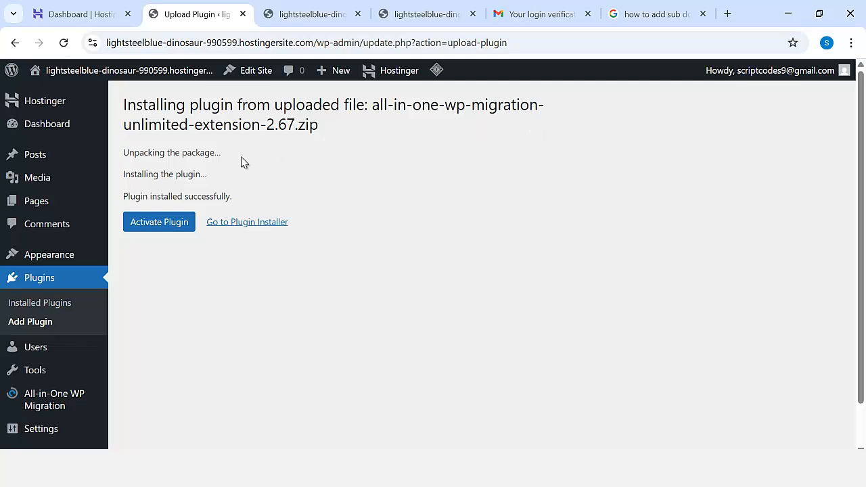
{"action": "left_click", "coordinate": [164, 222]}
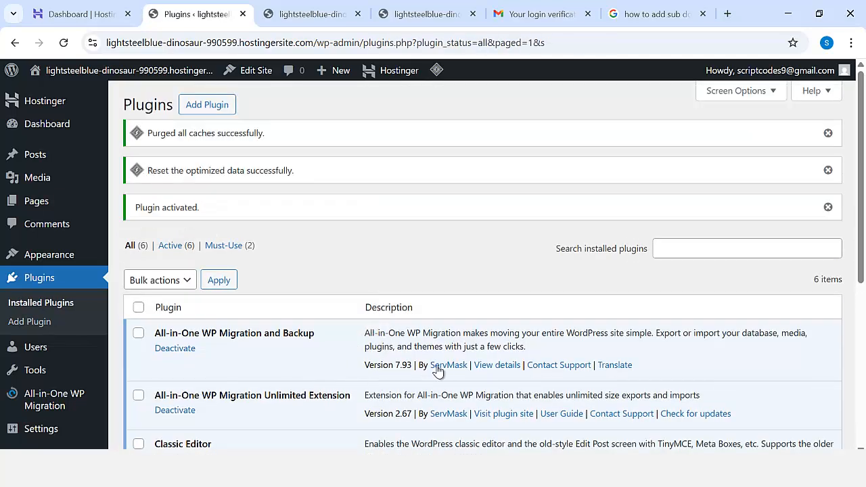
{"action": "scroll", "coordinate": [47, 264], "scroll_direction": "down", "scroll_amount": 2}
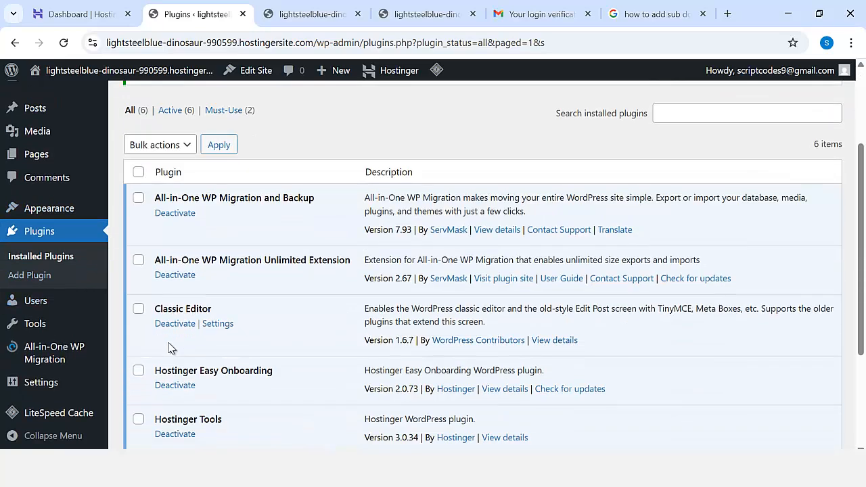
Open the All-in-One WP Migration import page and bring up the chooser for importing from a file.
{"action": "mouse_move", "coordinate": [65, 357]}
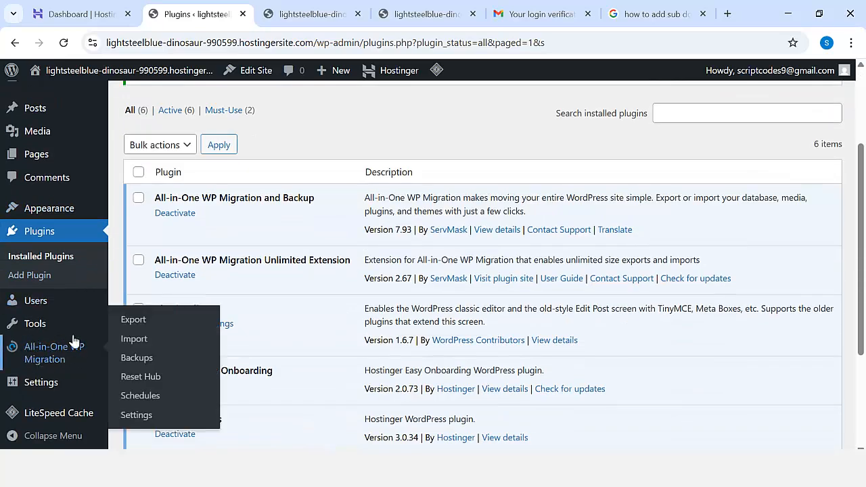
{"action": "left_click", "coordinate": [139, 344]}
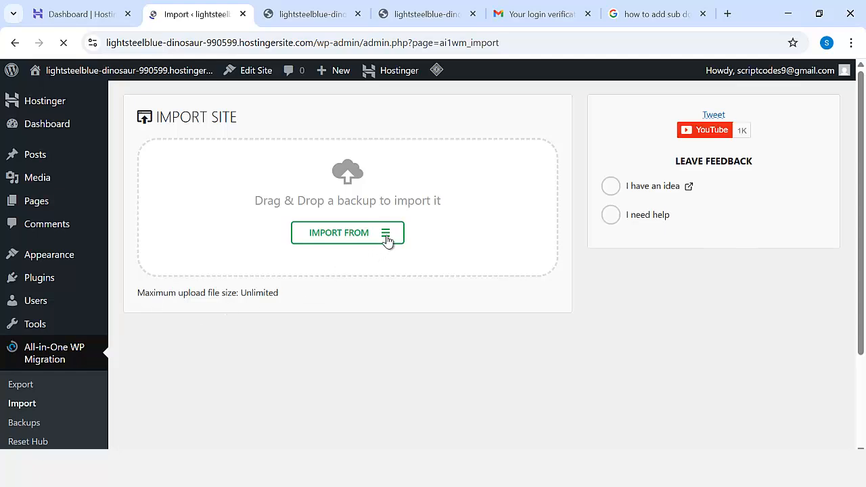
{"action": "left_click", "coordinate": [384, 238]}
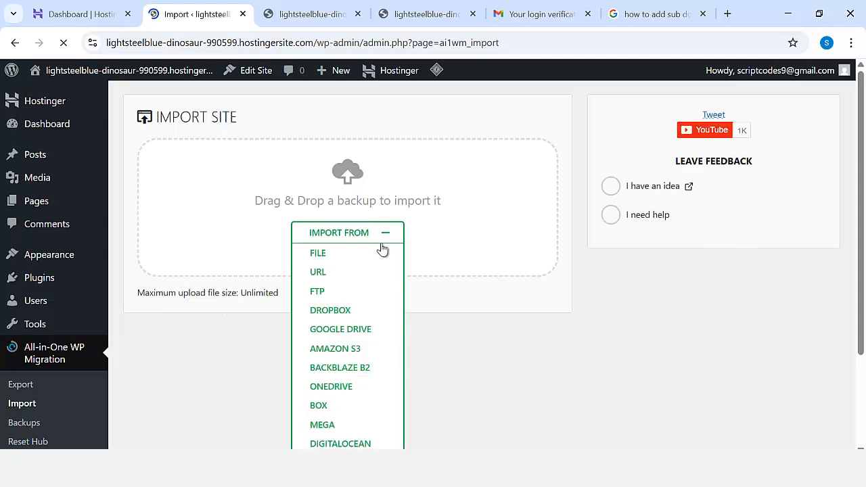
{"action": "left_click", "coordinate": [332, 261]}
{"action": "scroll", "coordinate": [72, 152], "scroll_direction": "up", "scroll_amount": 2}
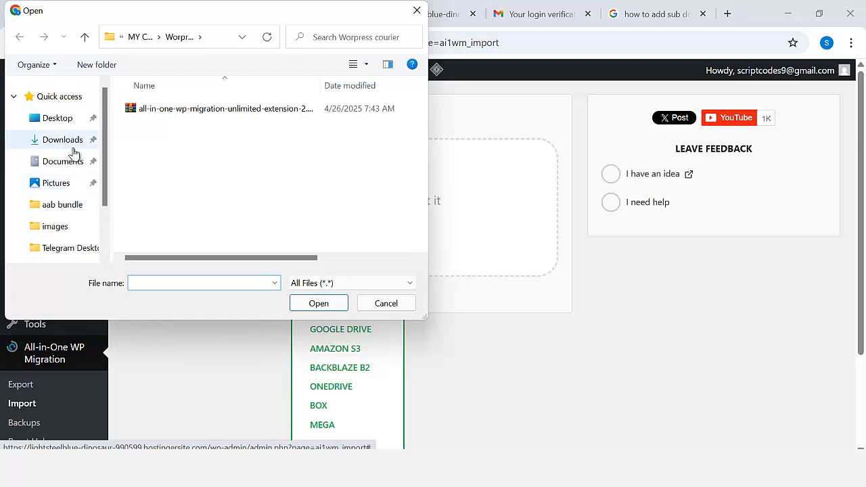
Choose today's .wpress backup from the Downloads folder and proceed with importing it into the site.
{"action": "left_click", "coordinate": [71, 142]}
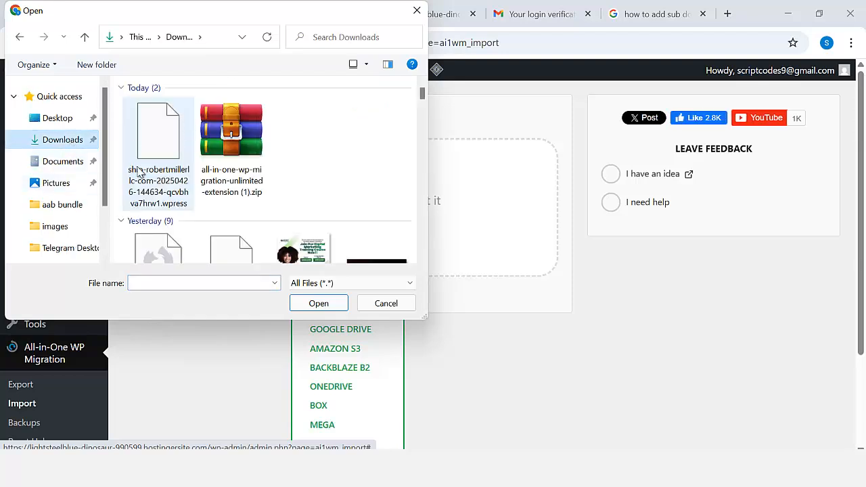
{"action": "left_click", "coordinate": [139, 173]}
{"action": "left_click", "coordinate": [329, 304]}
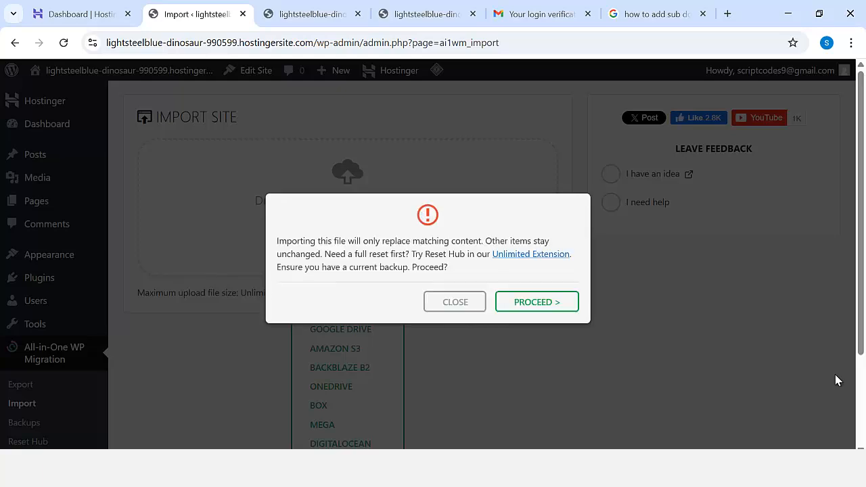
{"action": "left_click", "coordinate": [539, 303]}
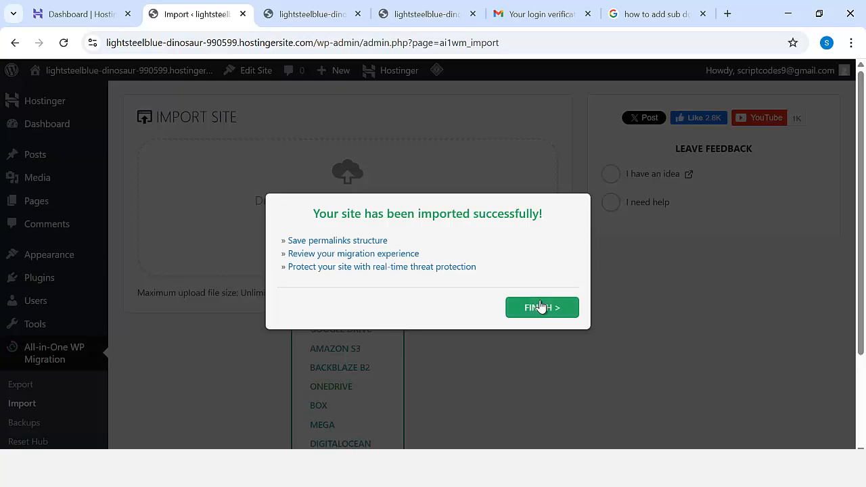
Follow the import's Save permalinks structure link, and enter the site's WordPress admin from the Hostinger dashboard.
{"action": "left_click", "coordinate": [343, 242]}
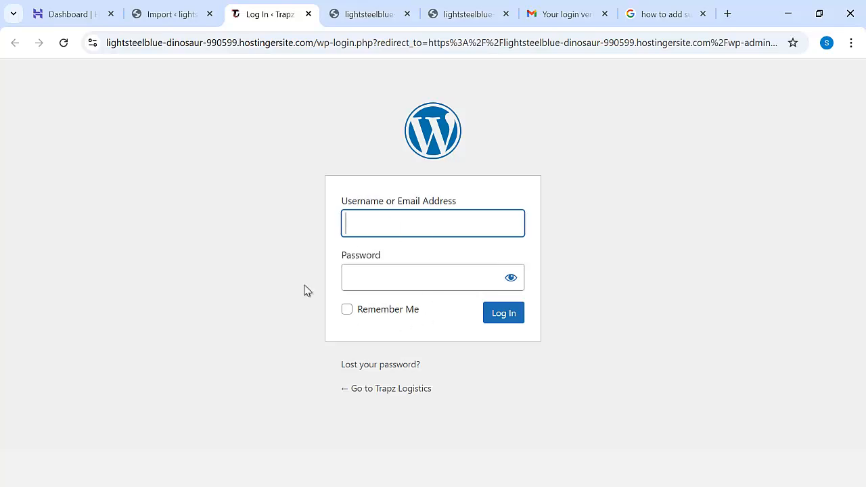
{"action": "left_click", "coordinate": [81, 15]}
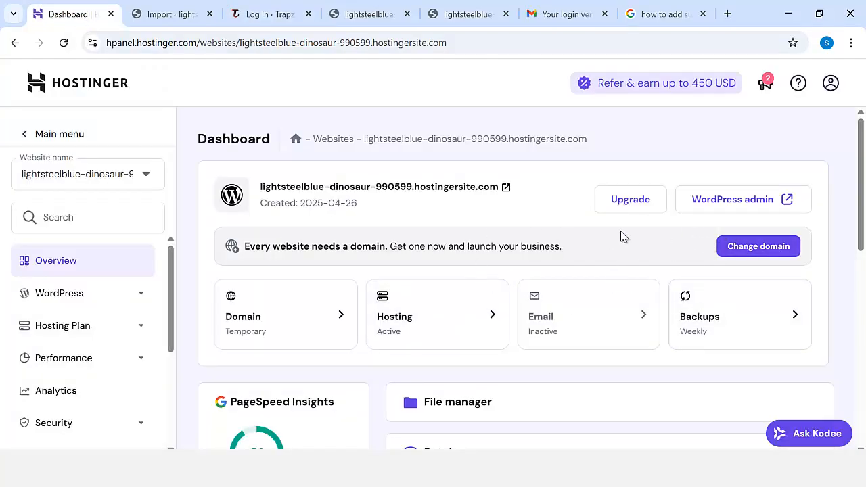
{"action": "left_click", "coordinate": [771, 206]}
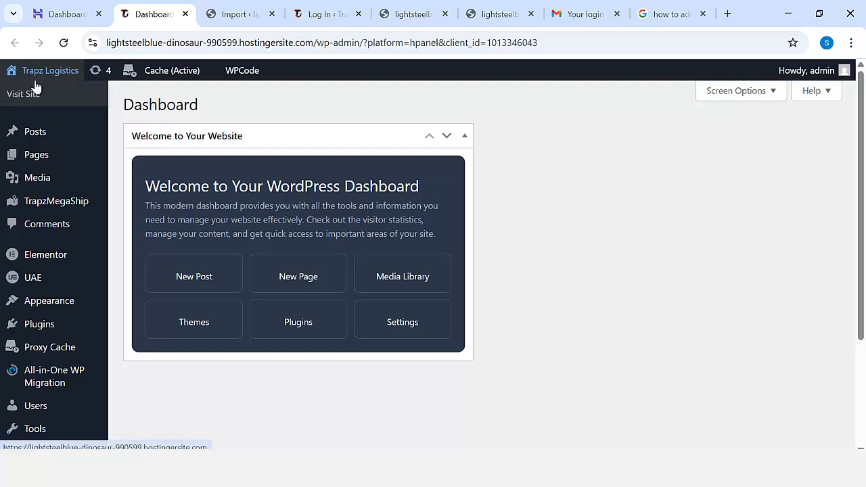
Open the Permalink Settings page in the imported Trapz Logistics site's admin.
{"action": "mouse_move", "coordinate": [97, 322]}
{"action": "scroll", "coordinate": [96, 322], "scroll_direction": "down", "scroll_amount": 1}
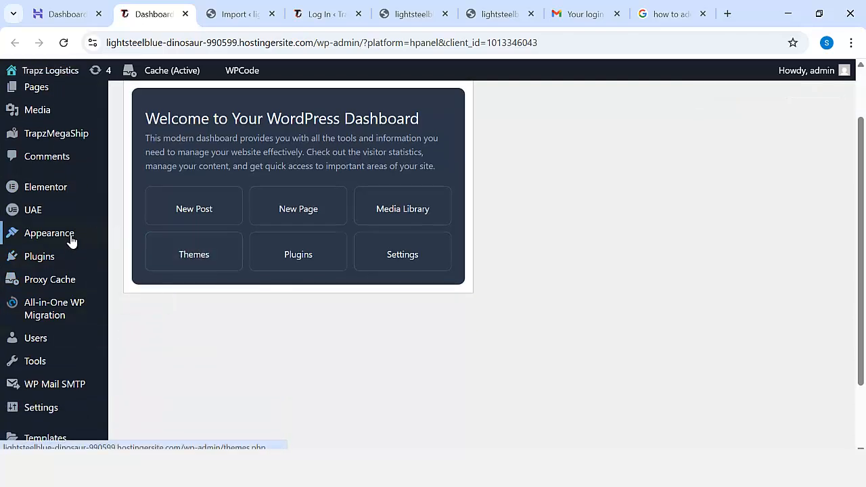
{"action": "mouse_move", "coordinate": [77, 288]}
{"action": "scroll", "coordinate": [77, 288], "scroll_direction": "down", "scroll_amount": 1}
{"action": "mouse_move", "coordinate": [45, 340]}
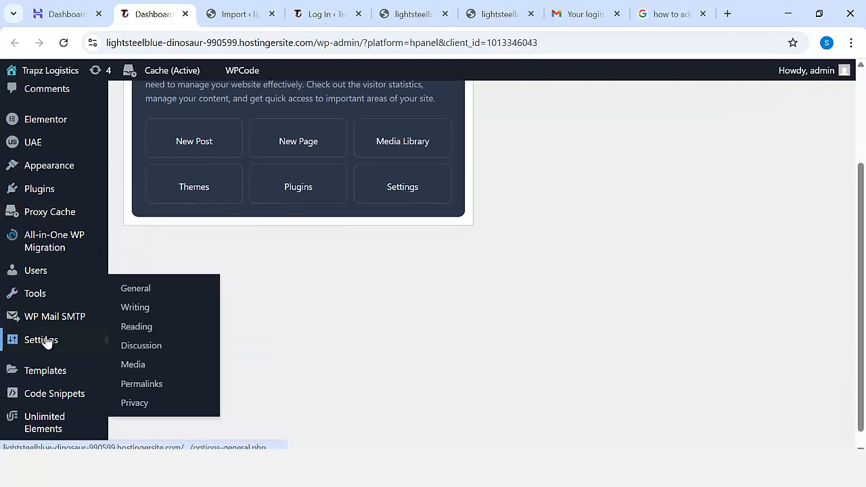
{"action": "left_click", "coordinate": [145, 365]}
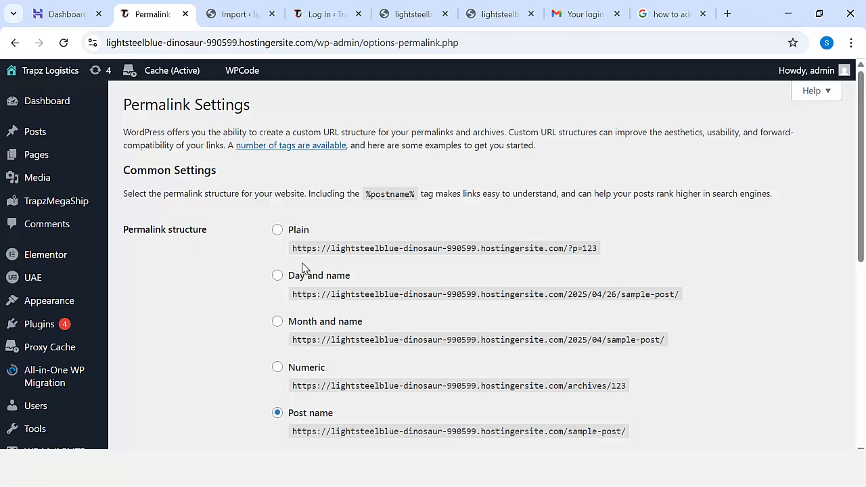
Save the permalink settings twice with the Post name structure selected.
{"action": "scroll", "coordinate": [308, 266], "scroll_direction": "down", "scroll_amount": 1}
{"action": "scroll", "coordinate": [308, 266], "scroll_direction": "down", "scroll_amount": 5}
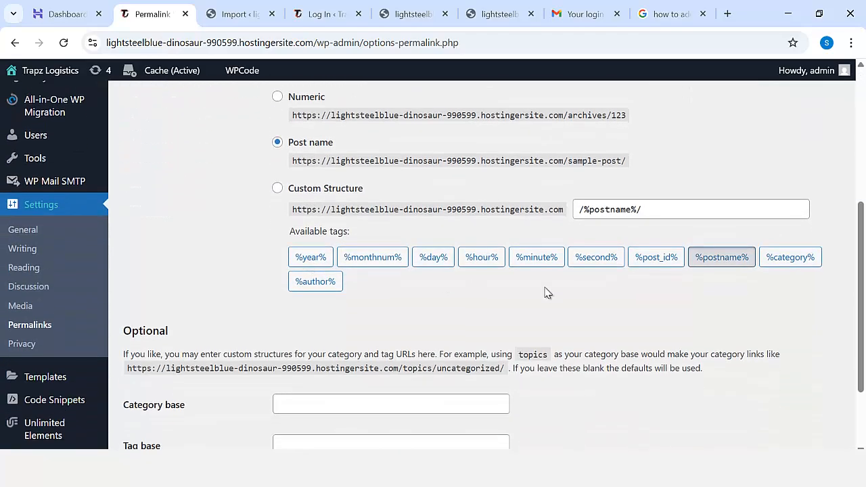
{"action": "left_click", "coordinate": [173, 389]}
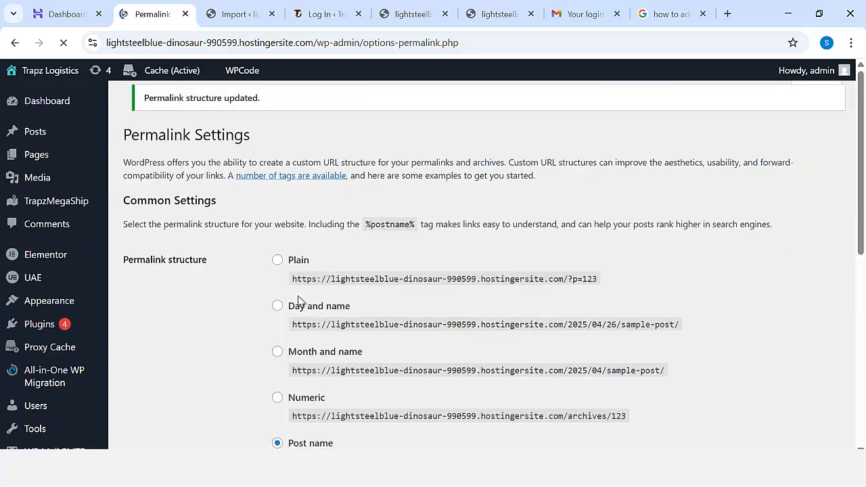
{"action": "scroll", "coordinate": [299, 291], "scroll_direction": "down", "scroll_amount": 6}
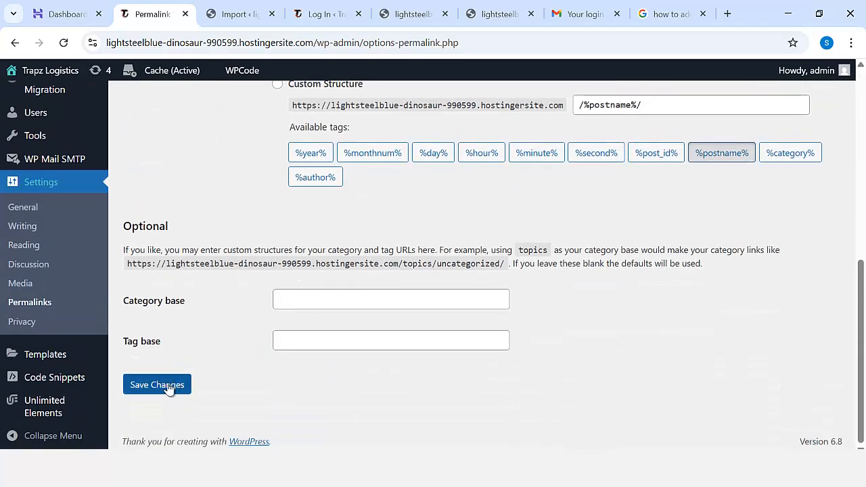
{"action": "left_click", "coordinate": [170, 385]}
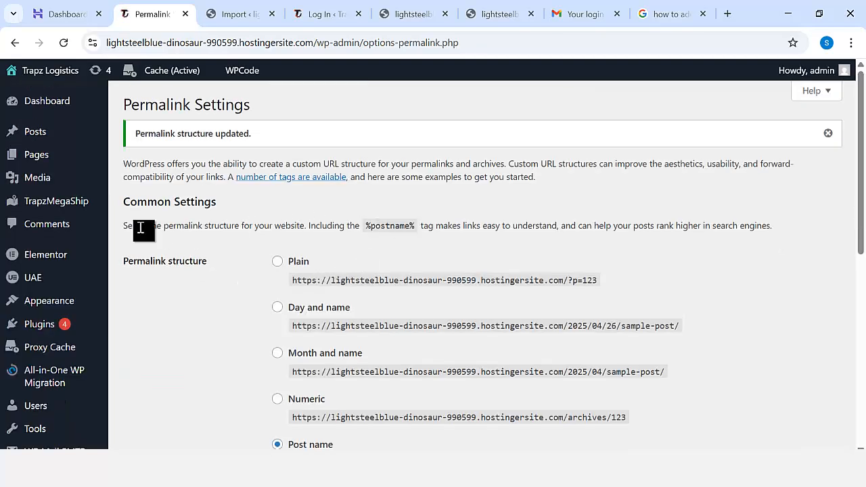
Open the Trapz Logistics front end in a new browser tab and switch to it.
{"action": "mouse_move", "coordinate": [63, 79]}
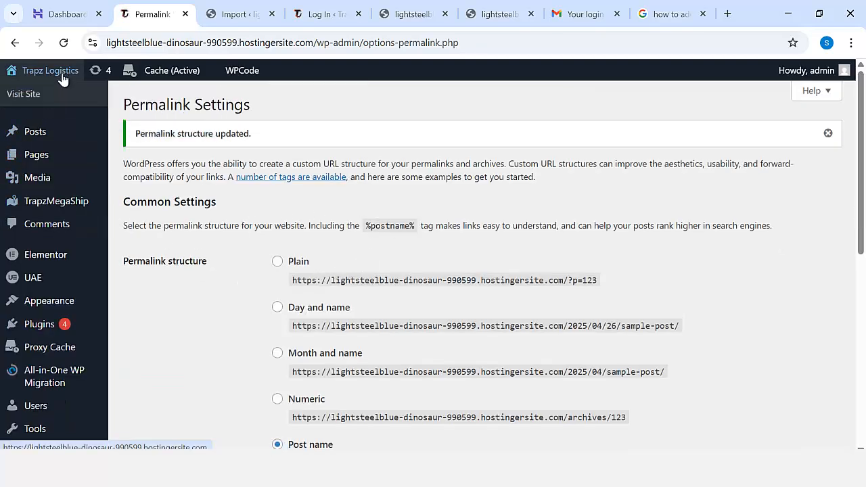
{"action": "right_click", "coordinate": [33, 95]}
{"action": "left_click", "coordinate": [49, 102]}
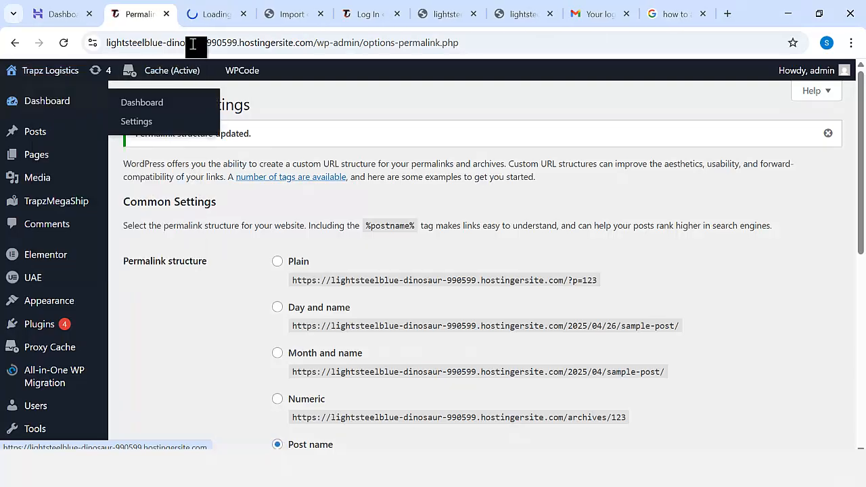
{"action": "left_click", "coordinate": [215, 13]}
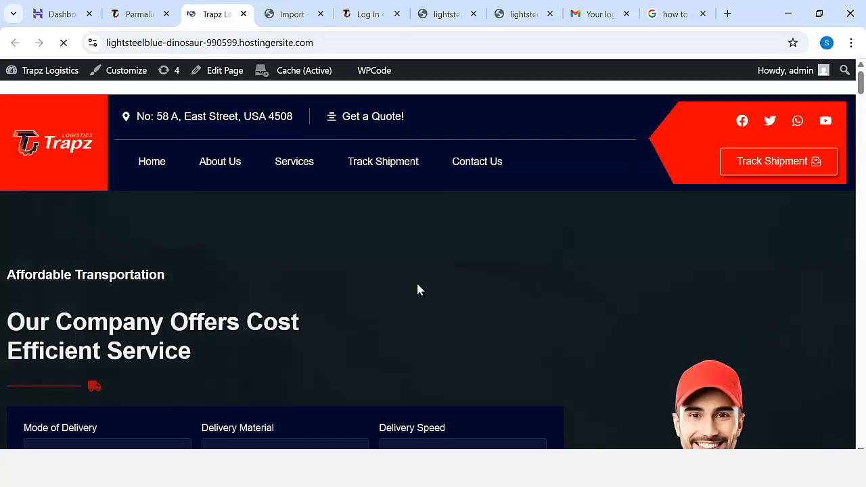
Examine the imported Trapz Logistics home page's sections, from the hero and service cards through statistics, workflow and freight management.
{"action": "scroll", "coordinate": [524, 297], "scroll_direction": "down", "scroll_amount": 13}
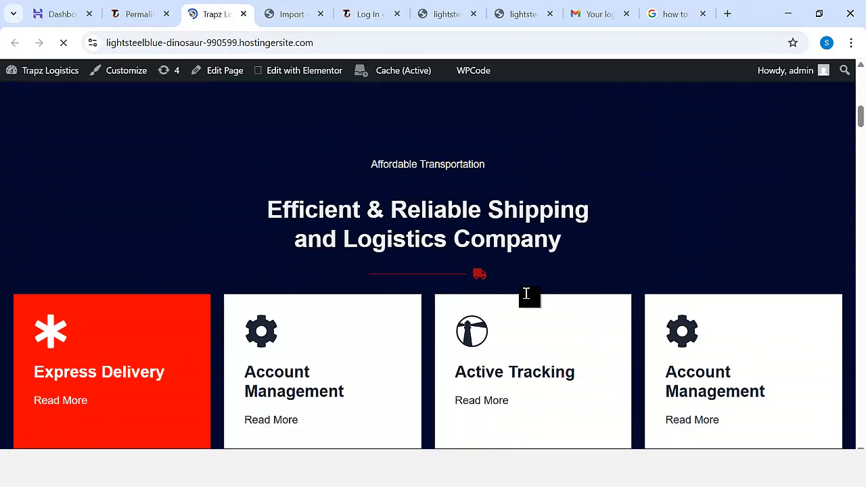
{"action": "scroll", "coordinate": [528, 299], "scroll_direction": "down", "scroll_amount": 6}
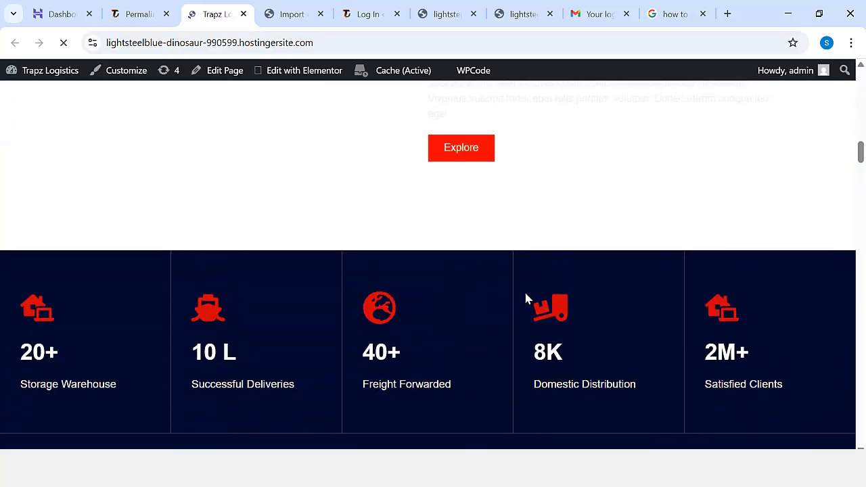
{"action": "scroll", "coordinate": [527, 299], "scroll_direction": "down", "scroll_amount": 4}
{"action": "scroll", "coordinate": [525, 296], "scroll_direction": "up", "scroll_amount": 15}
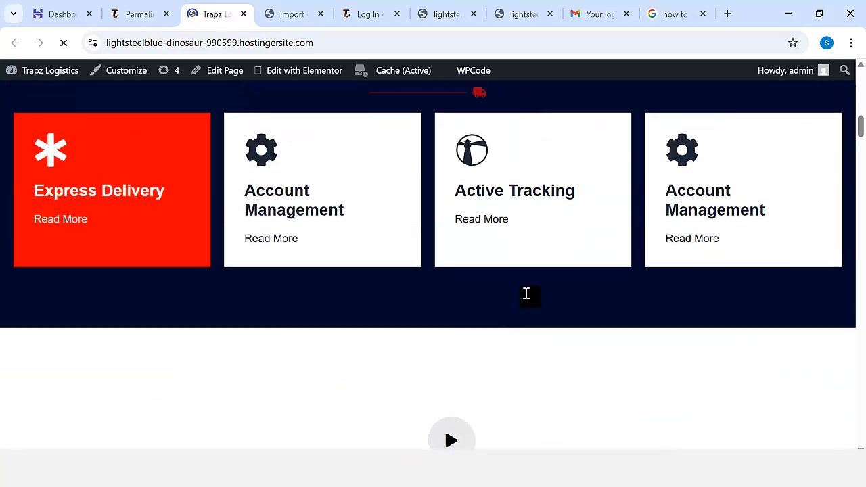
{"action": "scroll", "coordinate": [527, 299], "scroll_direction": "up", "scroll_amount": 8}
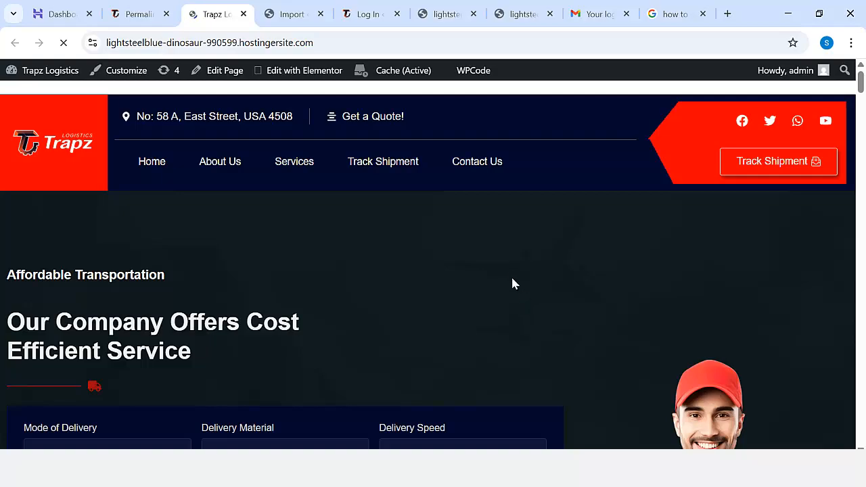
{"action": "scroll", "coordinate": [511, 269], "scroll_direction": "down", "scroll_amount": 9}
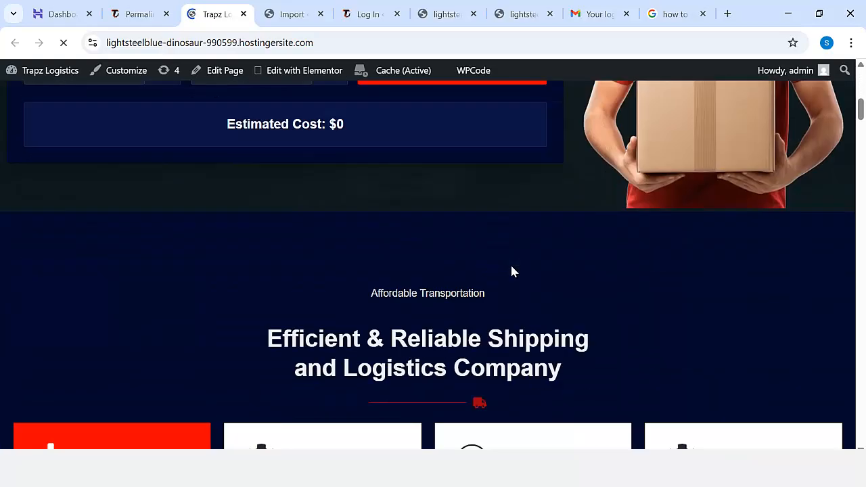
{"action": "scroll", "coordinate": [512, 270], "scroll_direction": "down", "scroll_amount": 12}
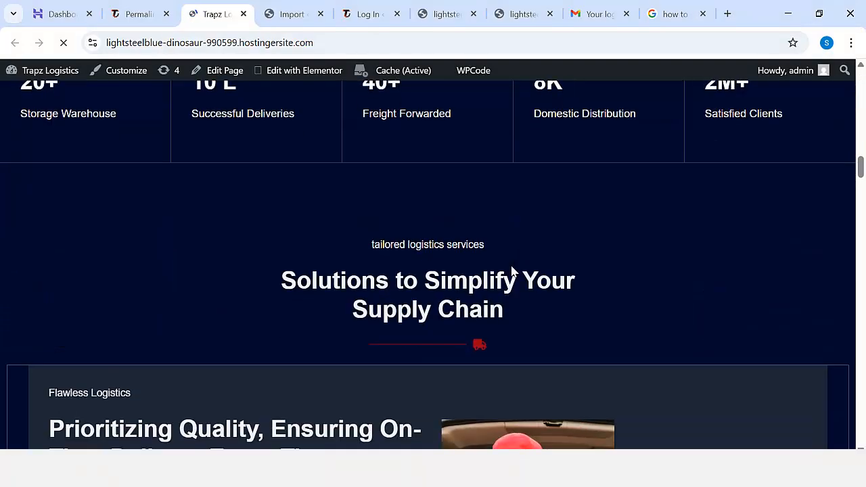
{"action": "scroll", "coordinate": [512, 270], "scroll_direction": "down", "scroll_amount": 10}
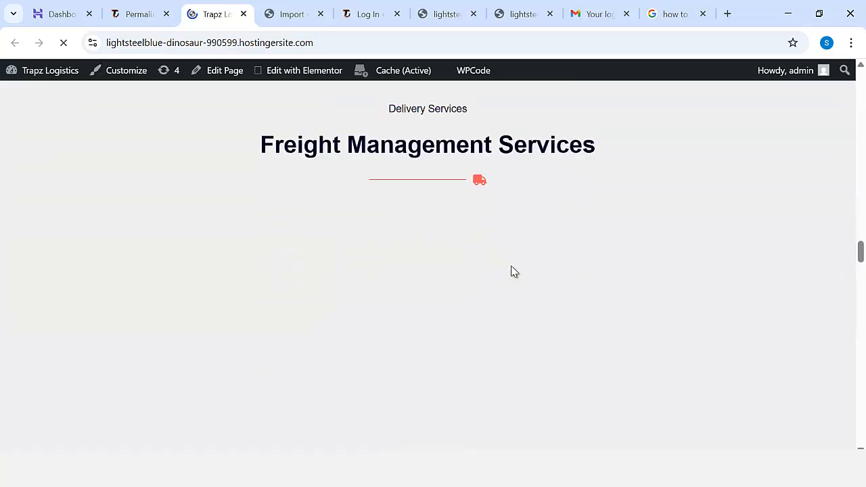
{"action": "scroll", "coordinate": [512, 270], "scroll_direction": "down", "scroll_amount": 12}
{"action": "scroll", "coordinate": [514, 270], "scroll_direction": "up", "scroll_amount": 10}
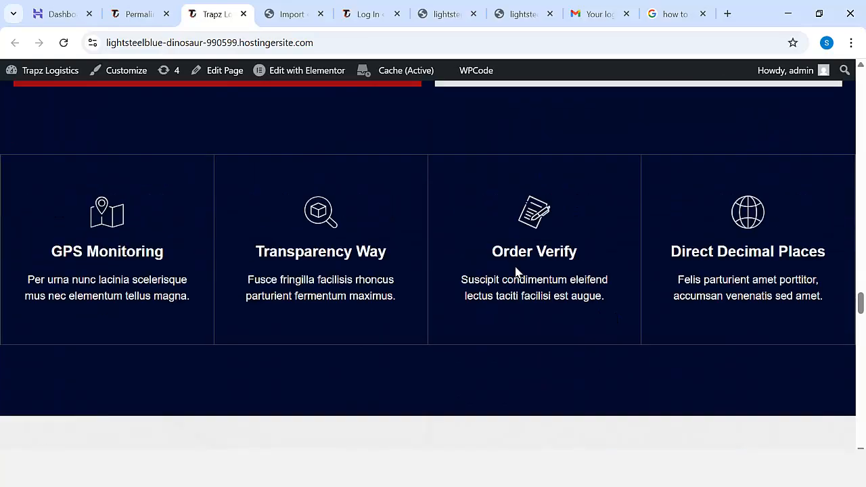
{"action": "scroll", "coordinate": [516, 270], "scroll_direction": "up", "scroll_amount": 9}
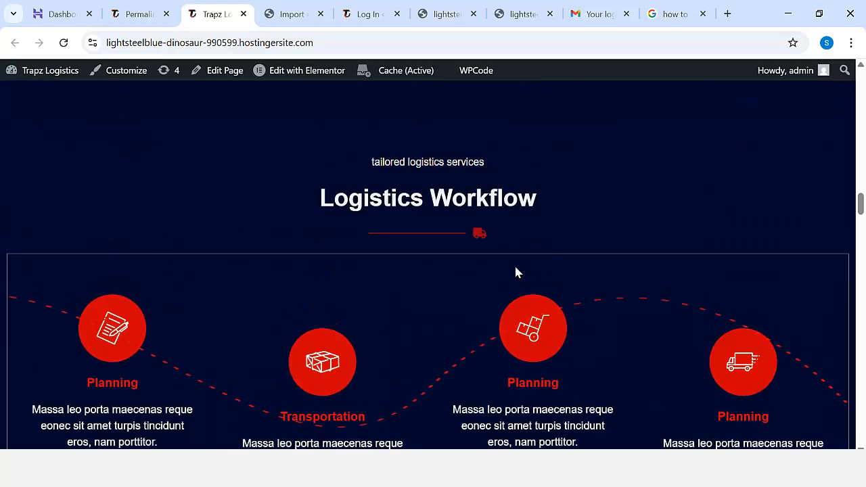
{"action": "scroll", "coordinate": [514, 265], "scroll_direction": "up", "scroll_amount": 10}
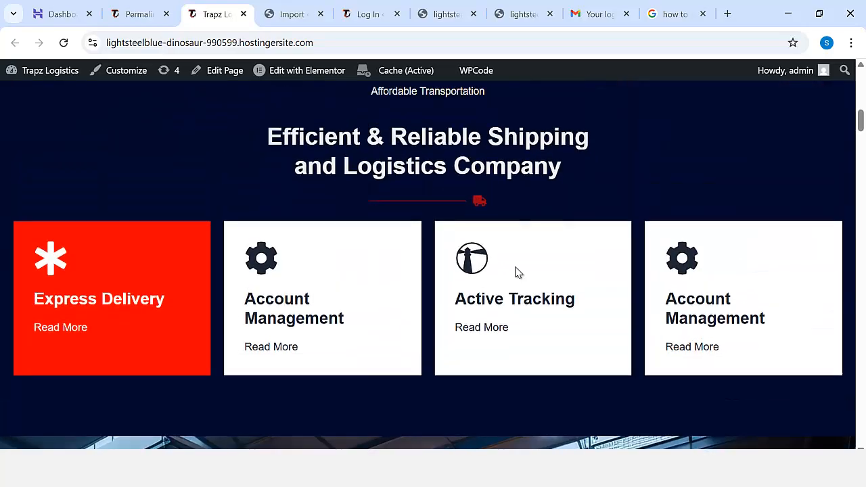
{"action": "scroll", "coordinate": [515, 271], "scroll_direction": "up", "scroll_amount": 4}
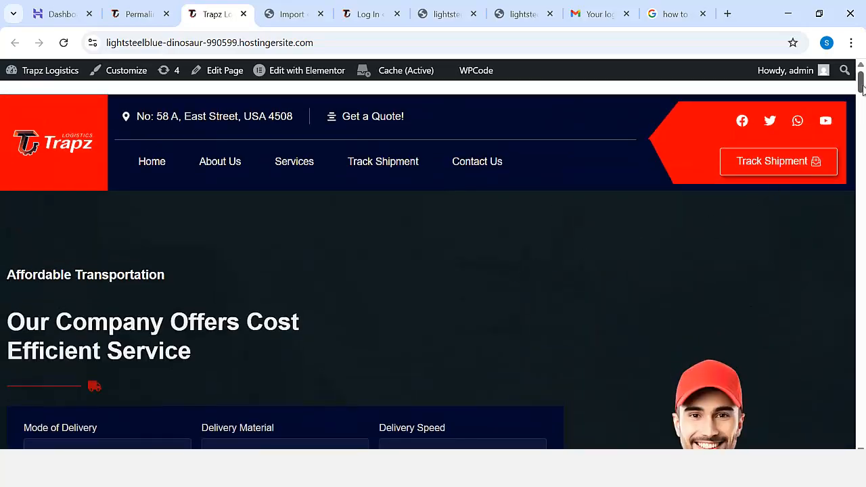
{"action": "mouse_move", "coordinate": [861, 85]}
{"action": "left_mouse_down"}
{"action": "mouse_move", "coordinate": [861, 429]}
{"action": "mouse_move", "coordinate": [859, 80]}
{"action": "left_mouse_up"}
Return to the WordPress admin tab and open the Trapz dashboard page.
{"action": "left_click", "coordinate": [129, 17]}
{"action": "left_click", "coordinate": [45, 105]}
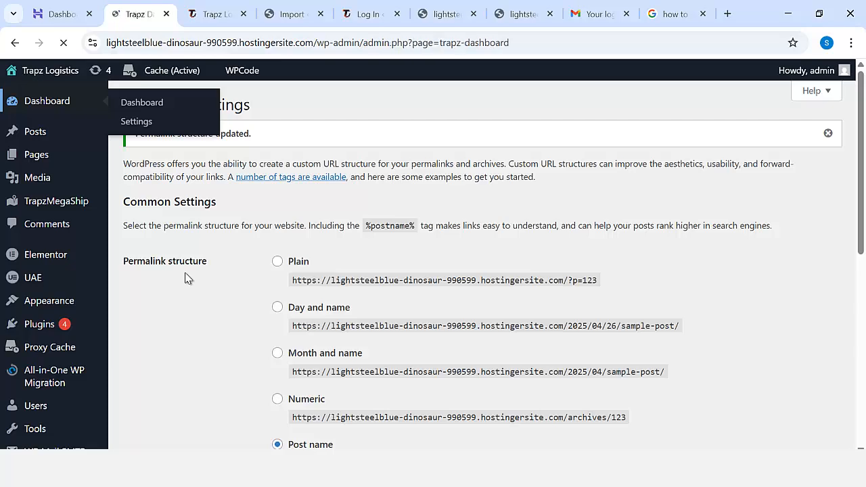
Review the dashboard's visitor analytics, popular pages and visitor locations, and open the TrapzMegaShip list of all shipments.
{"action": "scroll", "coordinate": [274, 355], "scroll_direction": "down", "scroll_amount": 3}
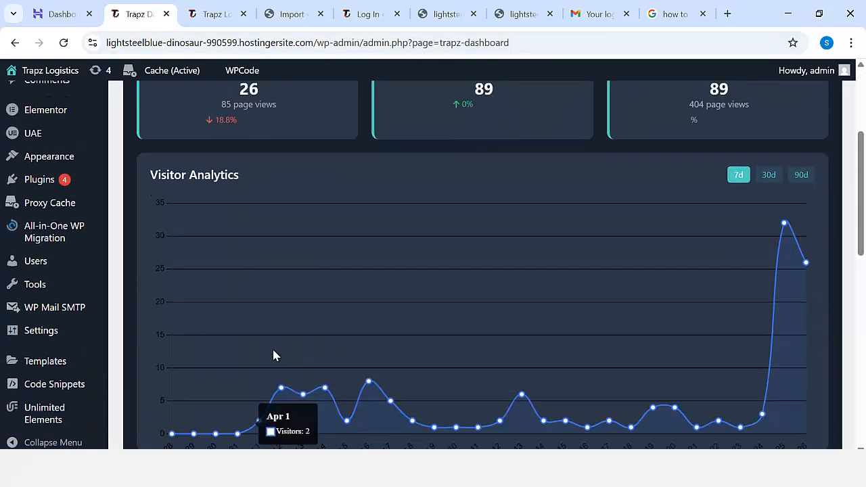
{"action": "scroll", "coordinate": [274, 356], "scroll_direction": "down", "scroll_amount": 5}
{"action": "scroll", "coordinate": [341, 369], "scroll_direction": "down", "scroll_amount": 1}
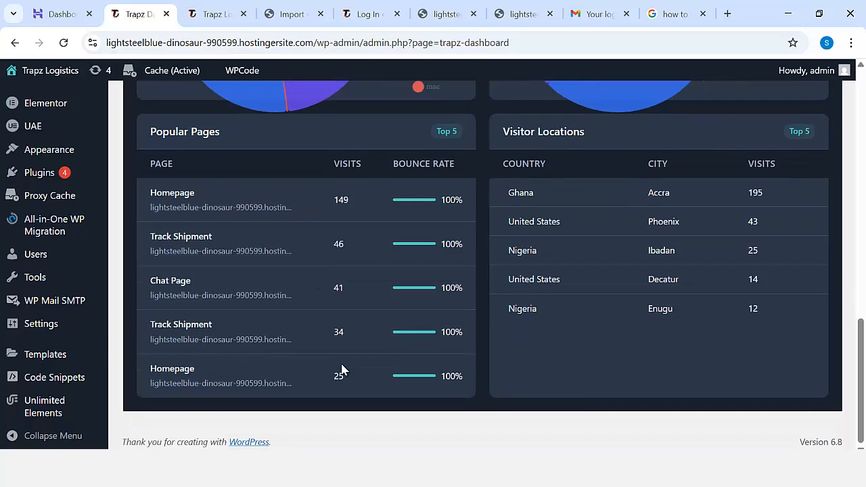
{"action": "scroll", "coordinate": [479, 380], "scroll_direction": "up", "scroll_amount": 12}
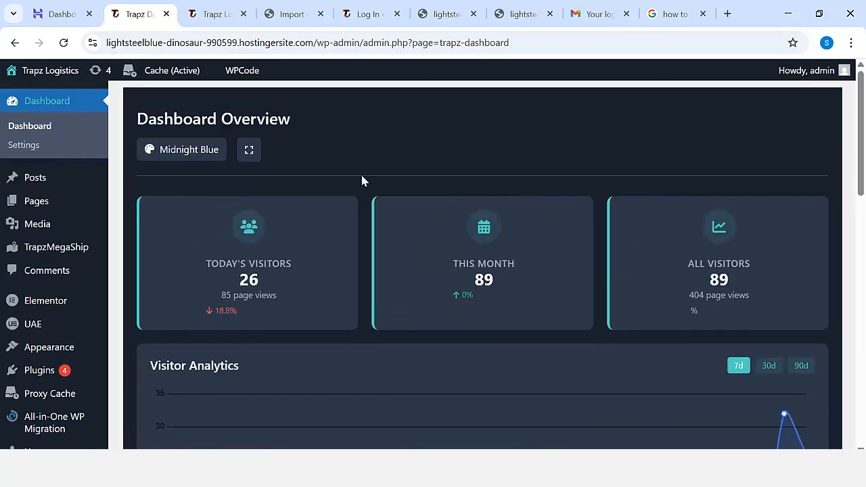
{"action": "mouse_move", "coordinate": [41, 248]}
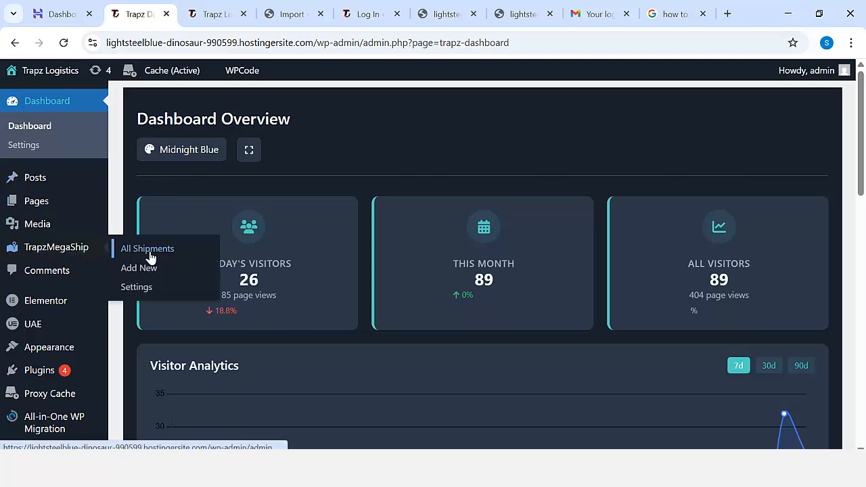
{"action": "left_click", "coordinate": [195, 250]}
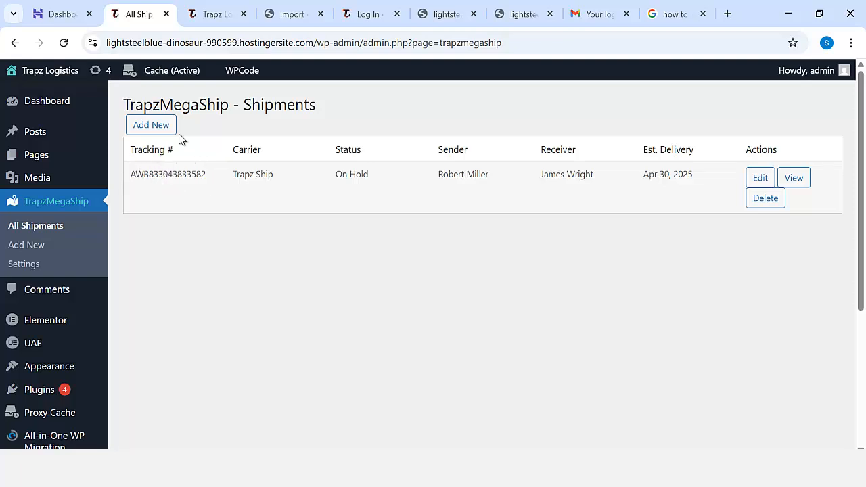
Copy the Trapz Logistics home page address and open it in a new tab of the other Chrome window.
{"action": "left_click", "coordinate": [221, 15]}
{"action": "left_click", "coordinate": [219, 42]}
{"action": "key", "text": "ctrl+c"}
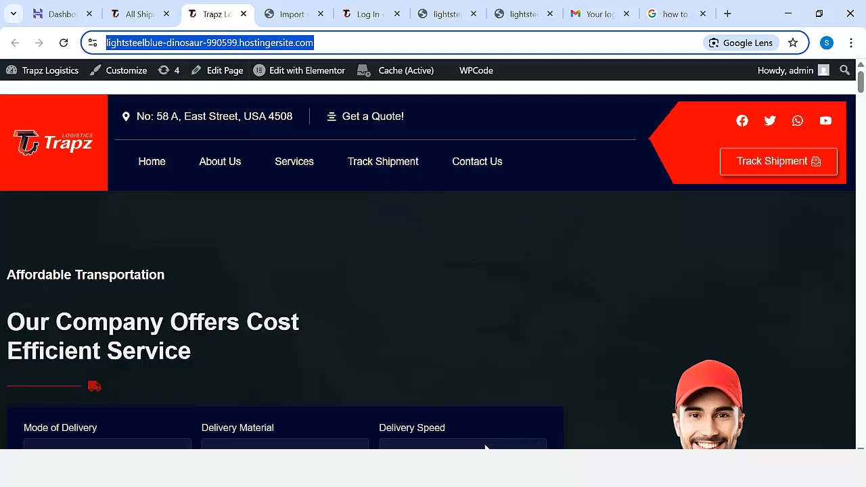
{"action": "left_click", "coordinate": [521, 468]}
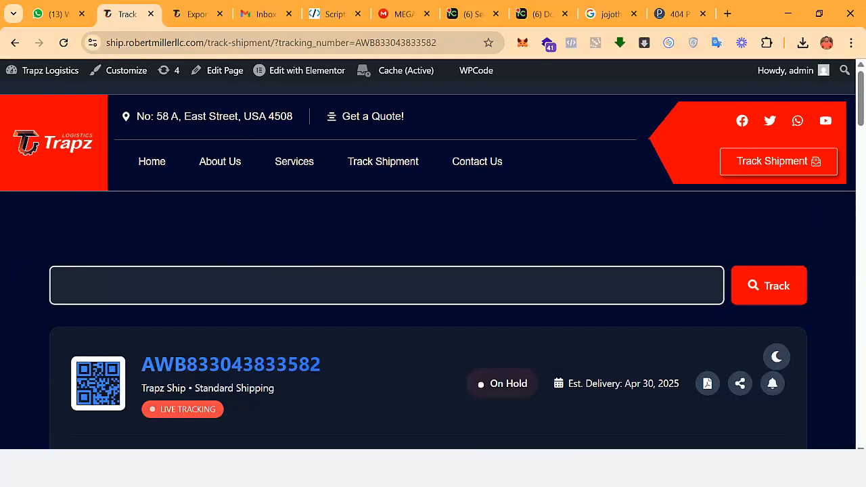
{"action": "key", "text": "ctrl+t"}
{"action": "left_click", "coordinate": [440, 42]}
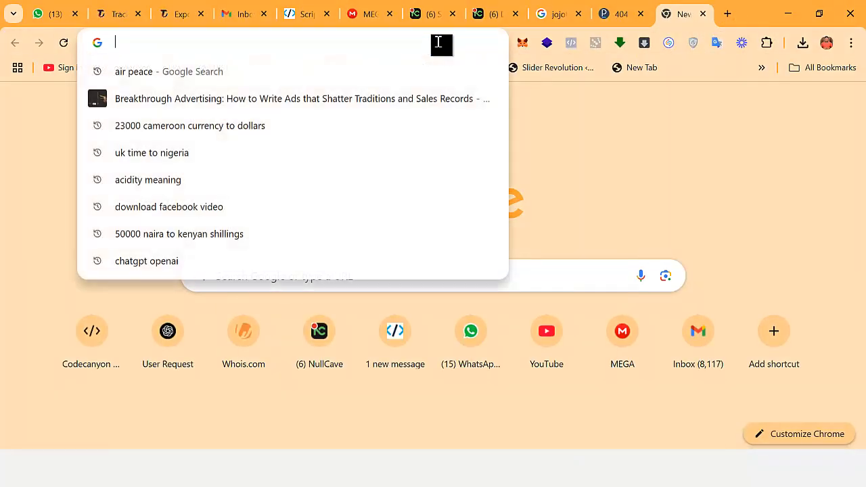
{"action": "key", "text": "ctrl+v"}
{"action": "key", "text": "Return"}
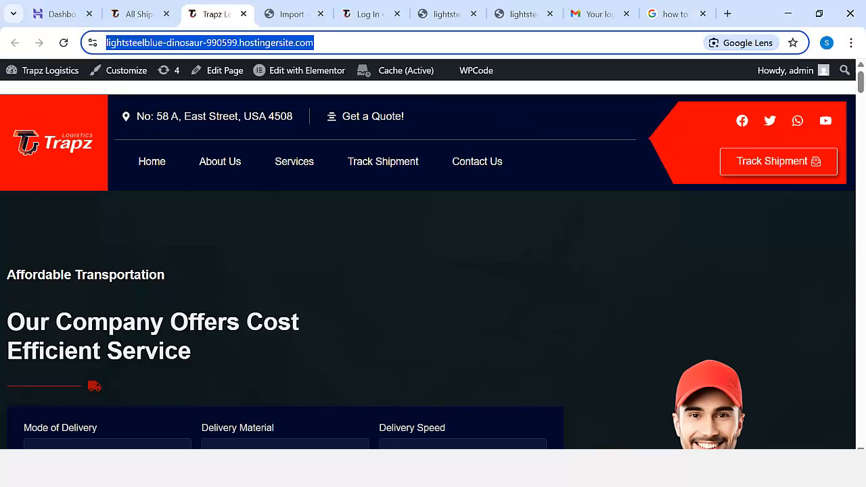
Copy the shipment's tracking number from the admin list and look it up on the site's Track Shipment page.
{"action": "left_click", "coordinate": [145, 15]}
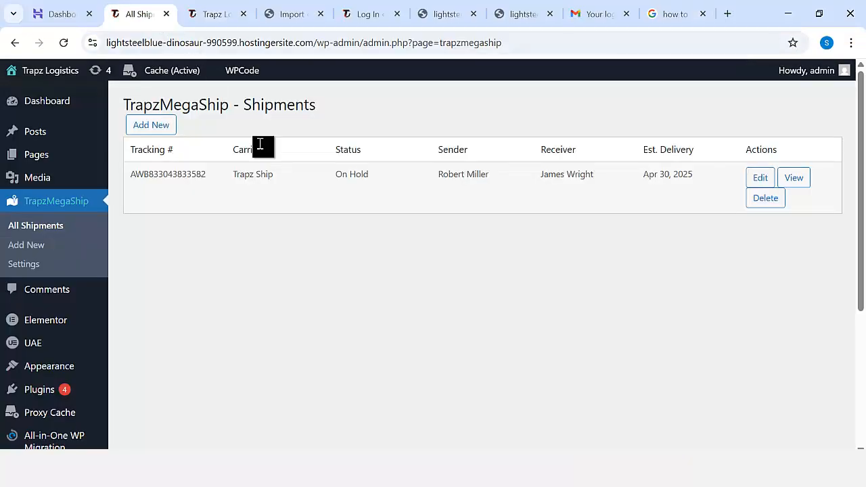
{"action": "left_click_drag", "start_coordinate": [206, 180], "coordinate": [130, 177]}
{"action": "key", "text": "ctrl+c"}
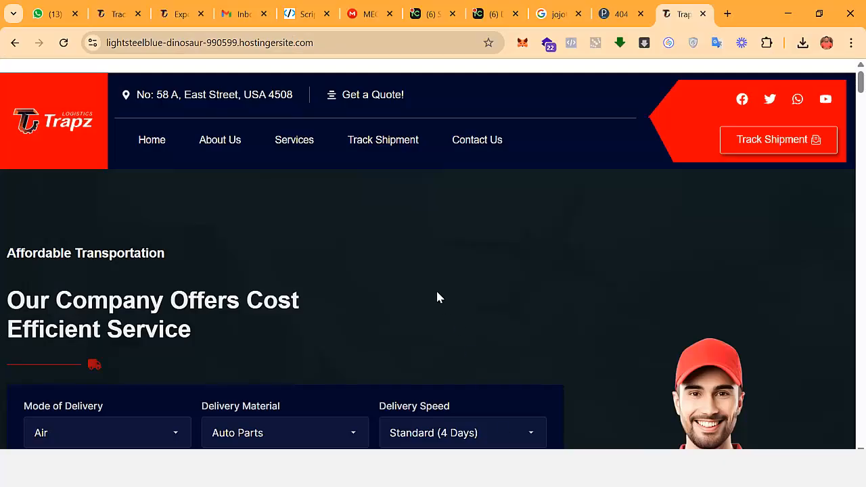
{"action": "left_click", "coordinate": [741, 143]}
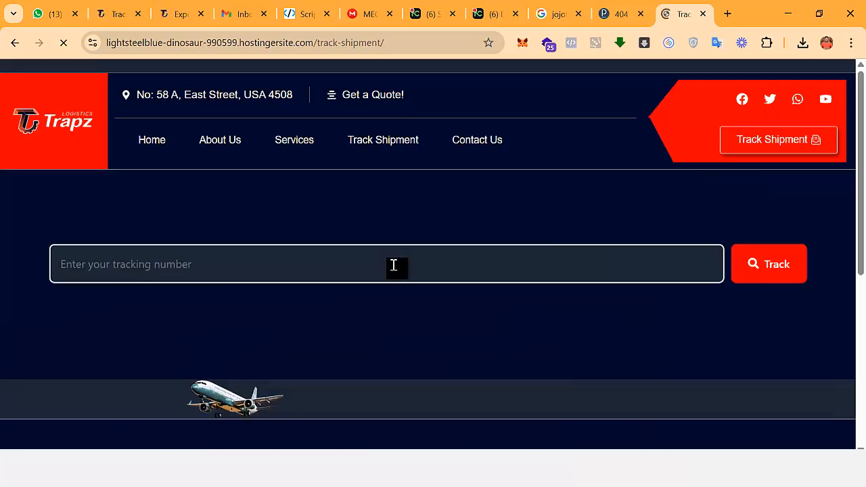
{"action": "left_click", "coordinate": [249, 269]}
{"action": "key", "text": "ctrl+v"}
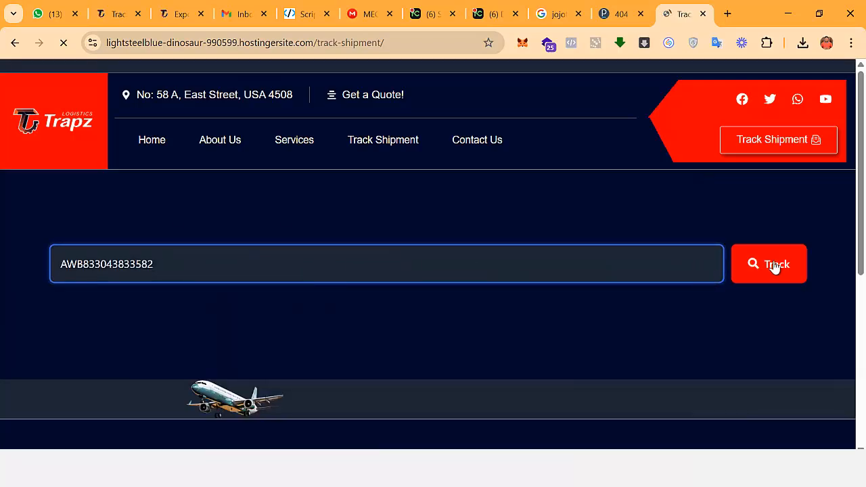
{"action": "left_click", "coordinate": [775, 267]}
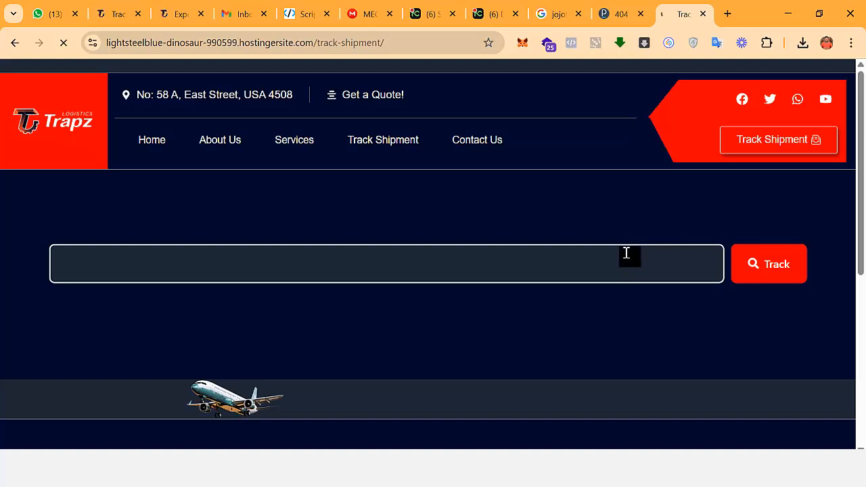
Examine the tracked shipment's sender and receiver details, delivery agent, package cards and timeline down to the footer.
{"action": "scroll", "coordinate": [626, 253], "scroll_direction": "down", "scroll_amount": 9}
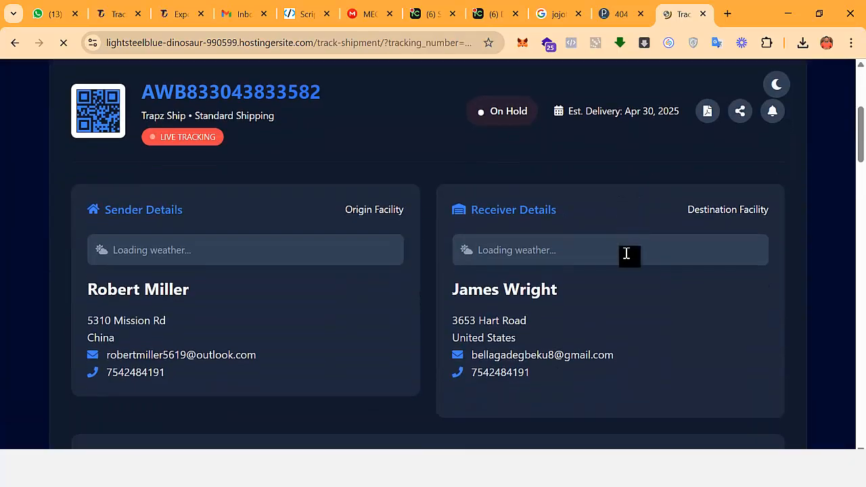
{"action": "scroll", "coordinate": [625, 258], "scroll_direction": "down", "scroll_amount": 15}
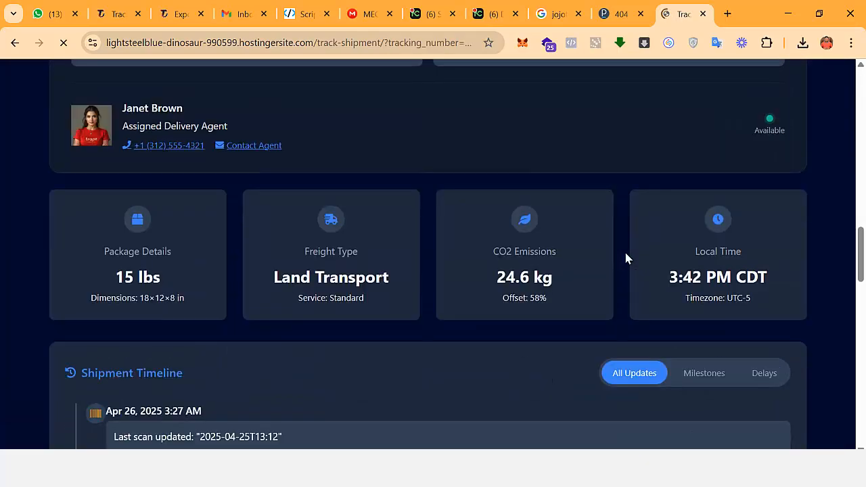
{"action": "scroll", "coordinate": [626, 263], "scroll_direction": "down", "scroll_amount": 7}
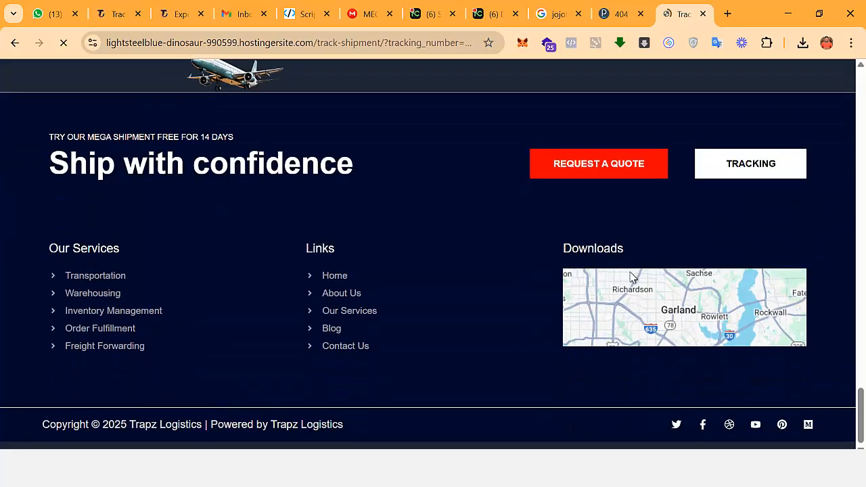
Inspect the receiver, current and sender location markers on the route map, and check the shipment progress section.
{"action": "scroll", "coordinate": [629, 274], "scroll_direction": "up", "scroll_amount": 6}
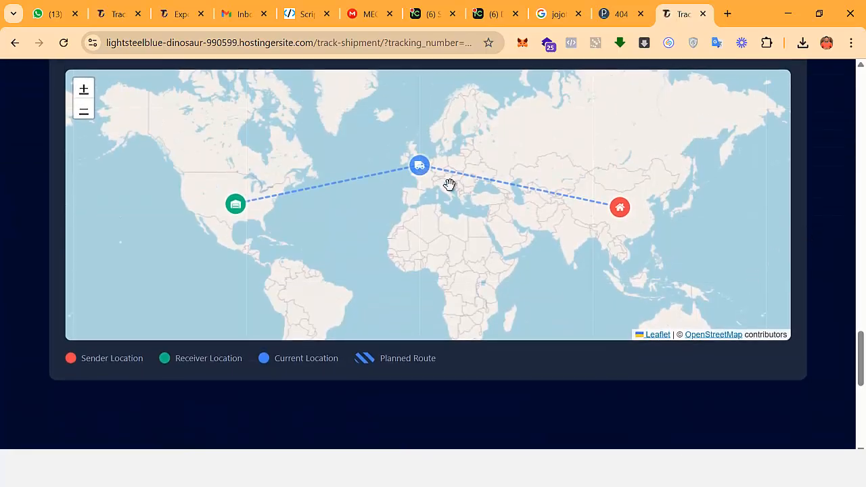
{"action": "left_click", "coordinate": [237, 207]}
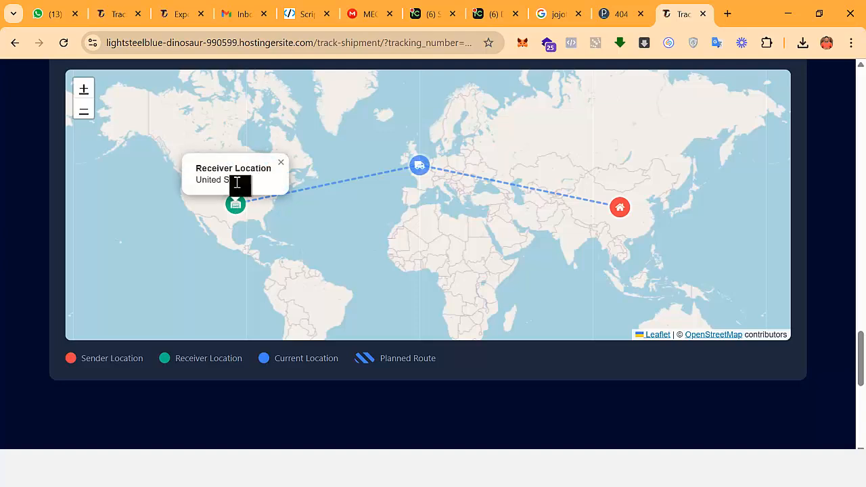
{"action": "left_click", "coordinate": [422, 173]}
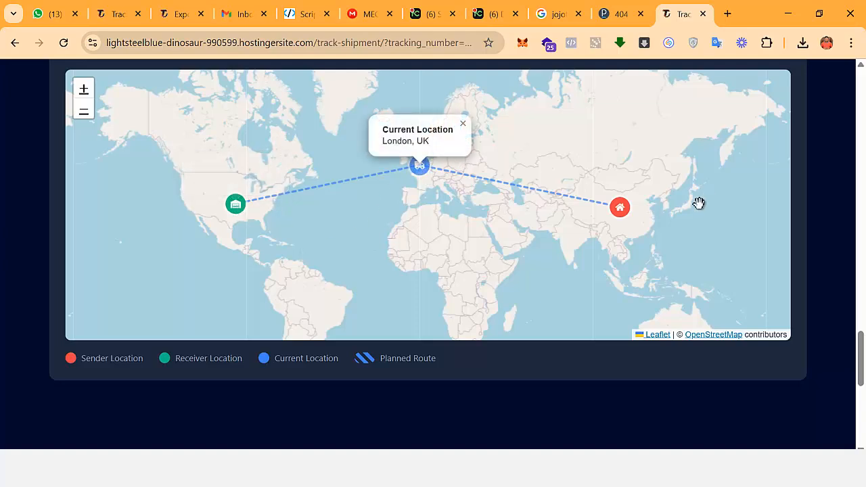
{"action": "left_click", "coordinate": [623, 215]}
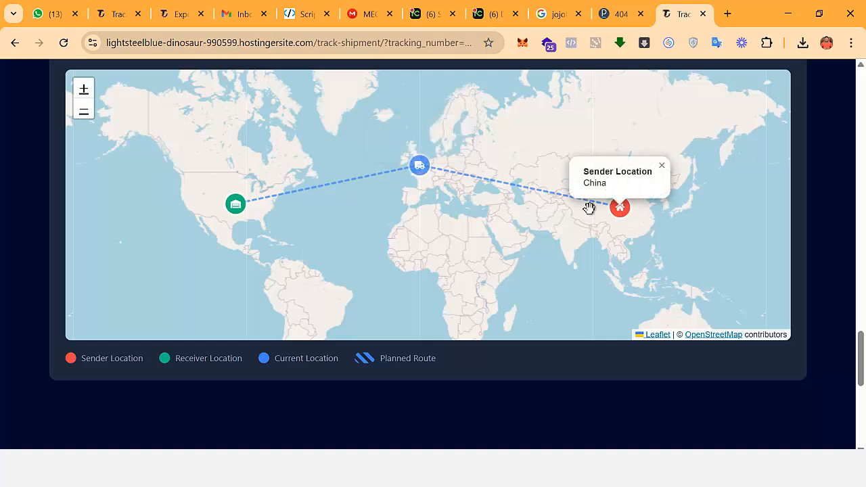
{"action": "scroll", "coordinate": [847, 303], "scroll_direction": "up", "scroll_amount": 15}
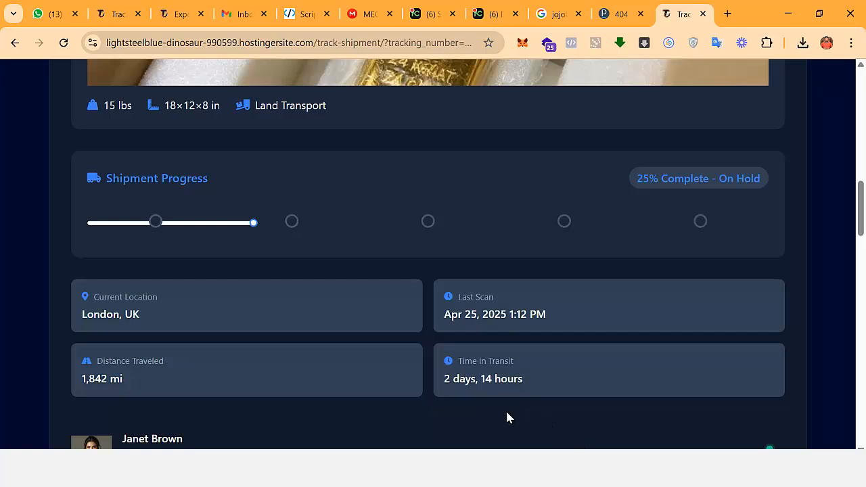
Switch back to the WordPress admin window, view the listed shipment's tracking page, and open that shipment for editing.
{"action": "key", "text": "alt+Tab"}
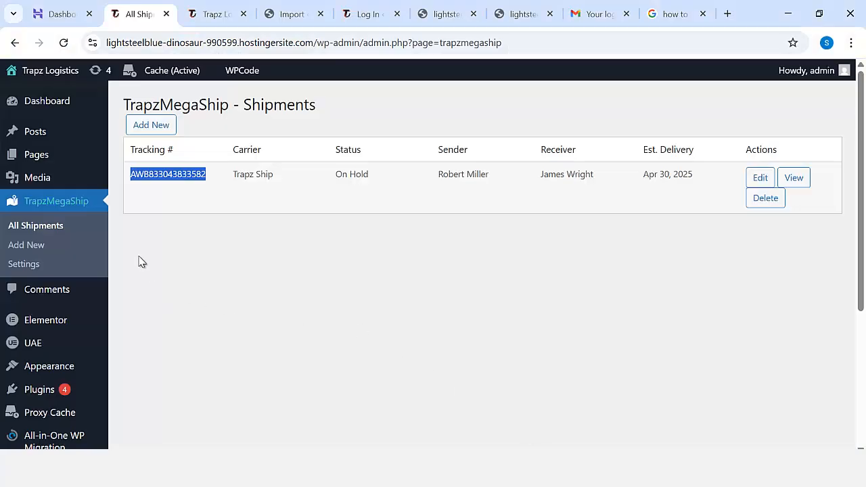
{"action": "left_click", "coordinate": [793, 183]}
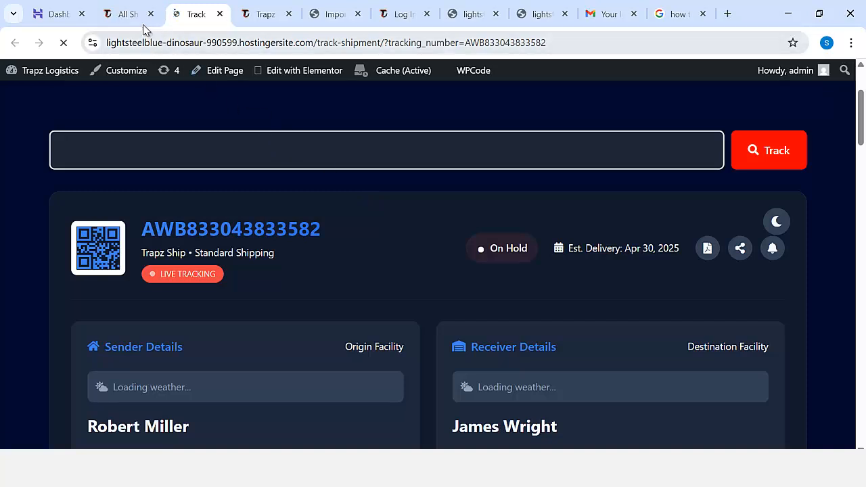
{"action": "left_click", "coordinate": [141, 22]}
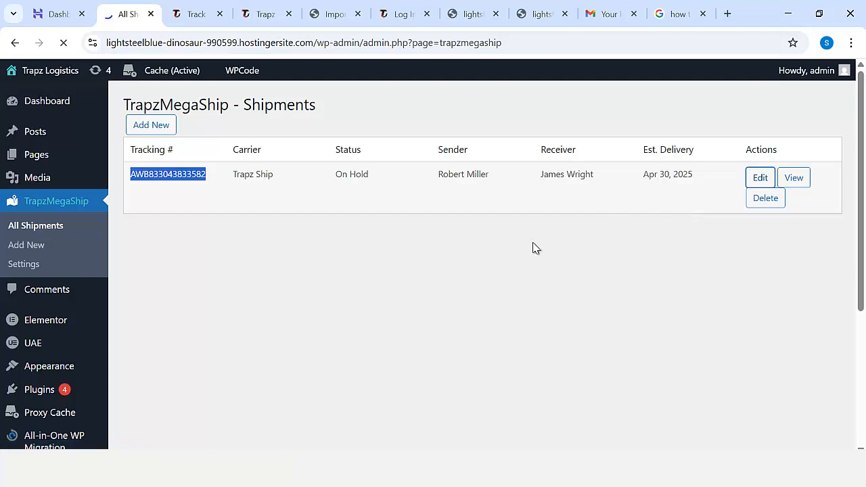
Examine the shipment's Basic Information fields, including the tracking number and the available carrier and status options.
{"action": "scroll", "coordinate": [535, 253], "scroll_direction": "down", "scroll_amount": 1}
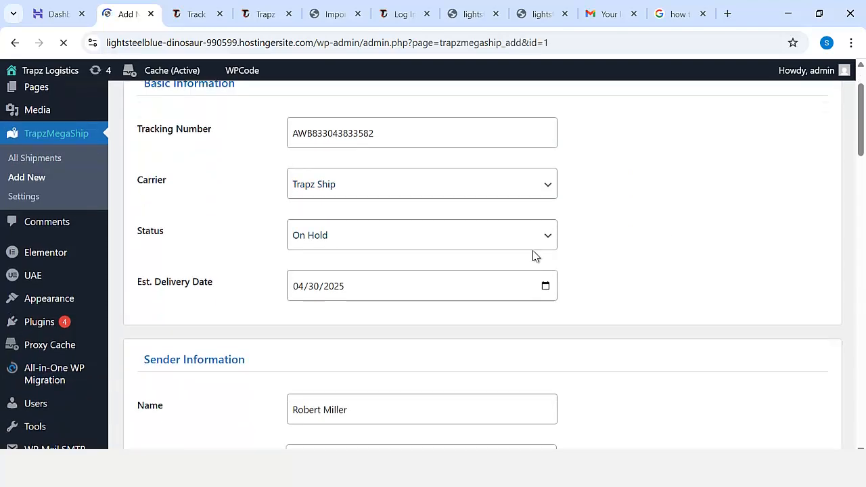
{"action": "left_click", "coordinate": [396, 133]}
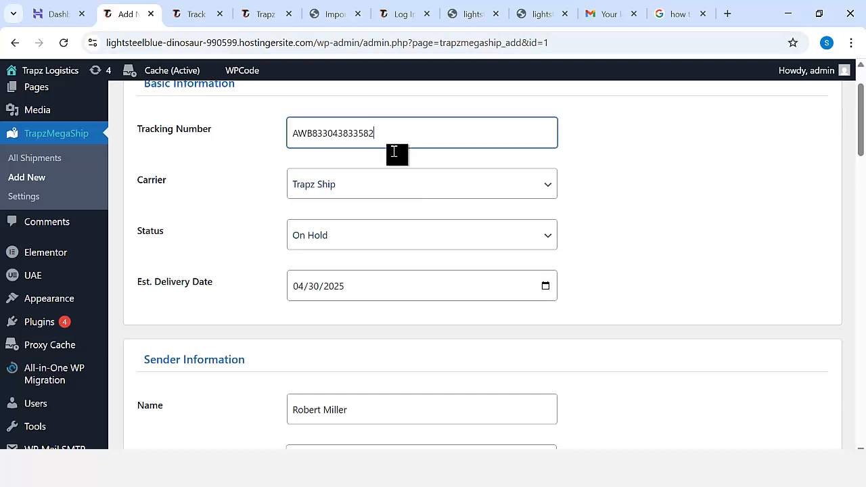
{"action": "left_click", "coordinate": [365, 197]}
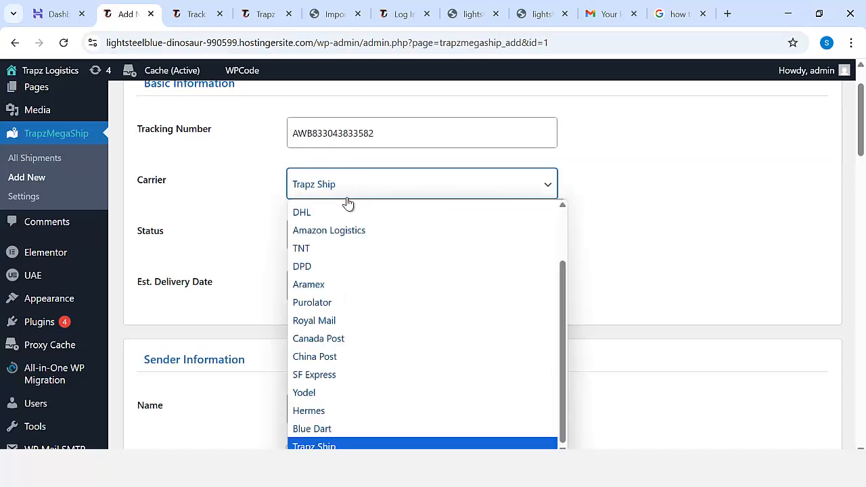
{"action": "scroll", "coordinate": [339, 305], "scroll_direction": "up", "scroll_amount": 1}
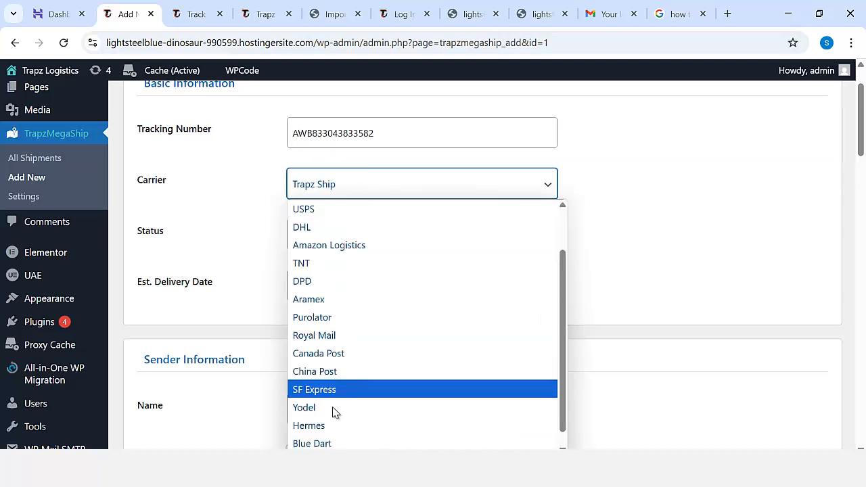
{"action": "left_click", "coordinate": [368, 187]}
{"action": "left_click", "coordinate": [375, 238]}
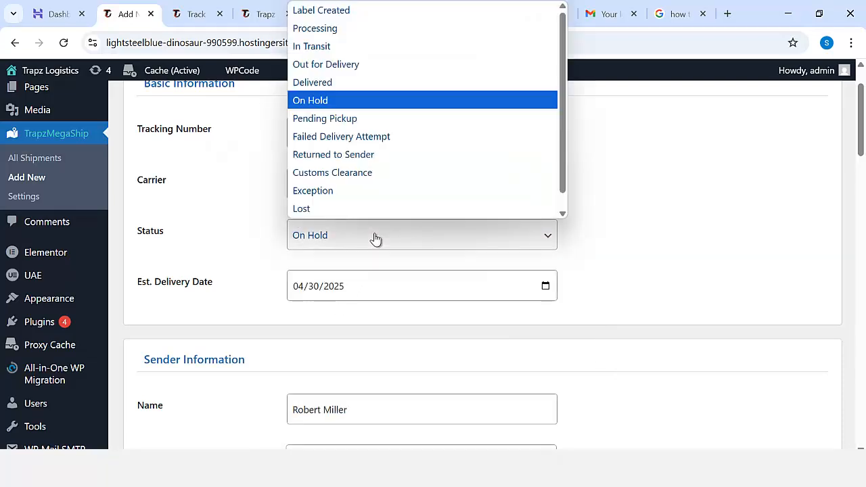
{"action": "scroll", "coordinate": [358, 169], "scroll_direction": "down", "scroll_amount": 1}
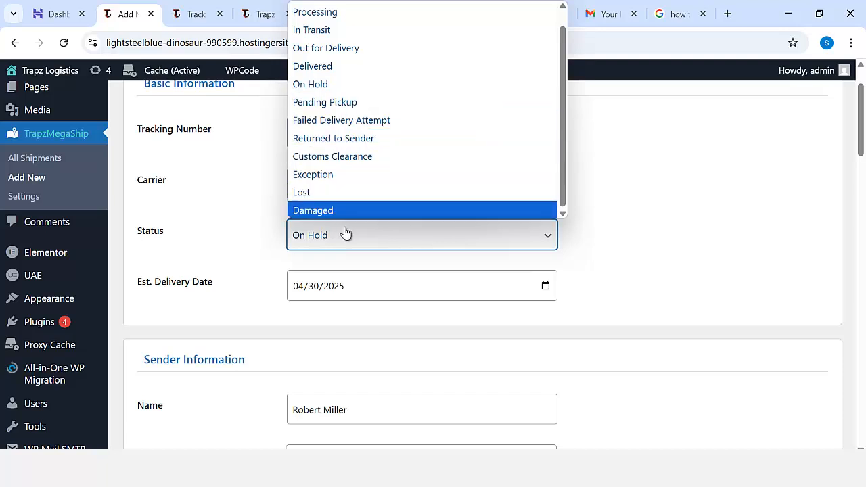
{"action": "left_click", "coordinate": [635, 228]}
Examine the shipment's estimated delivery date and the Sender Information name, address, email, phone and country fields.
{"action": "scroll", "coordinate": [372, 257], "scroll_direction": "down", "scroll_amount": 1}
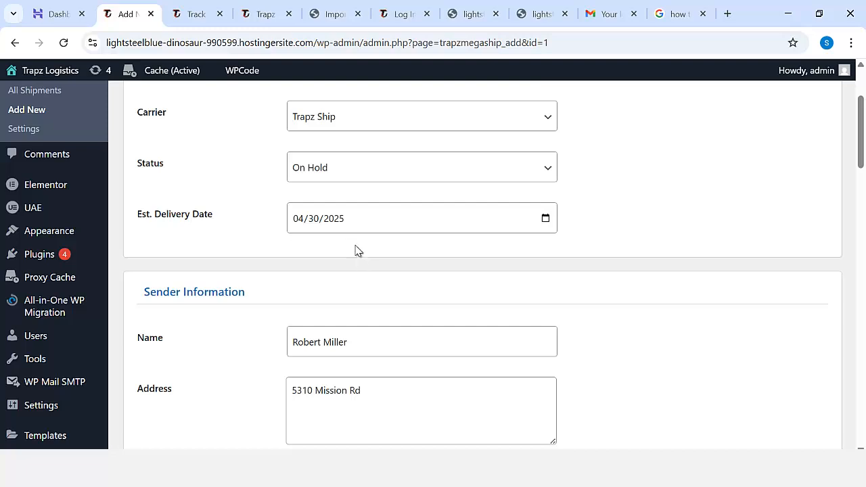
{"action": "scroll", "coordinate": [341, 234], "scroll_direction": "down", "scroll_amount": 2}
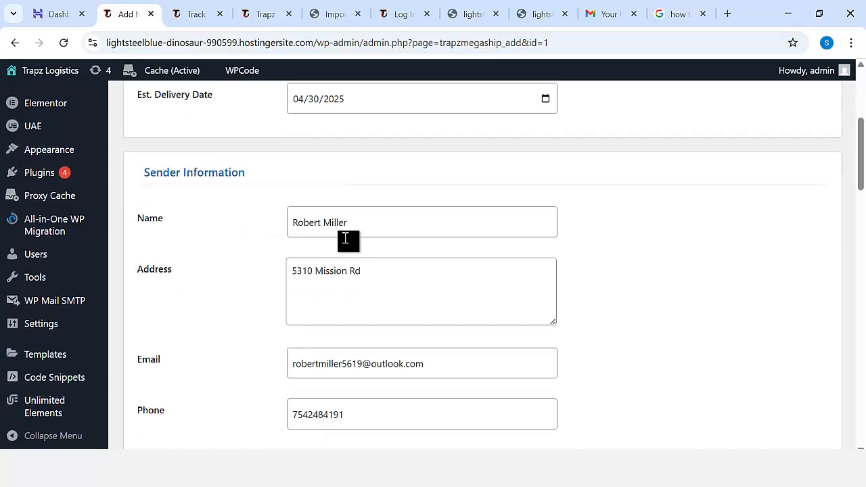
{"action": "left_click", "coordinate": [376, 214]}
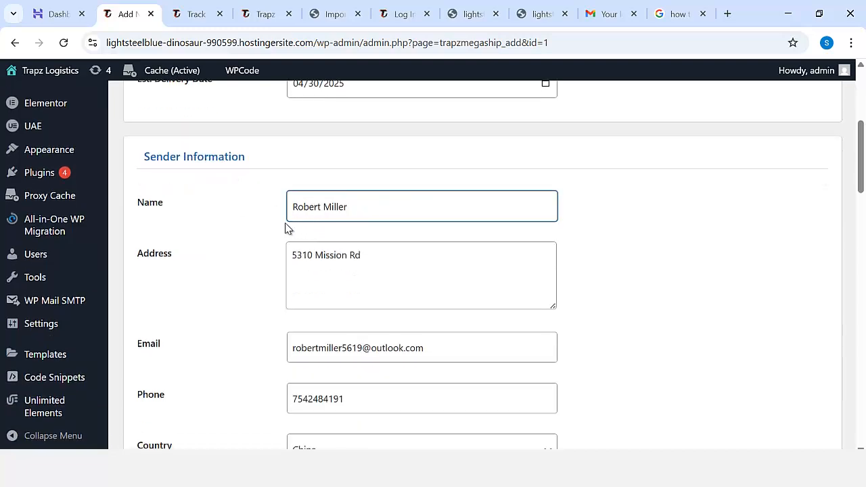
{"action": "left_click_drag", "start_coordinate": [399, 255], "coordinate": [302, 256]}
{"action": "scroll", "coordinate": [423, 264], "scroll_direction": "down", "scroll_amount": 1}
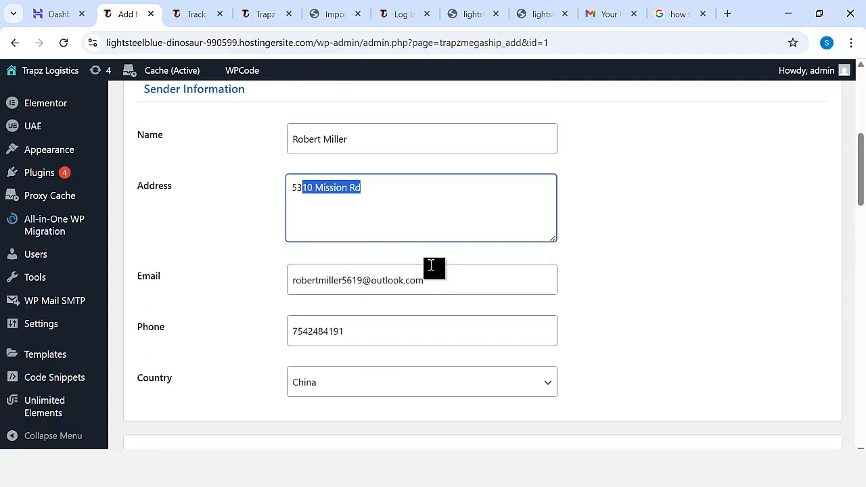
Check the sender's email and phone entries in the shipment editing form.
{"action": "left_click_drag", "start_coordinate": [429, 271], "coordinate": [354, 282]}
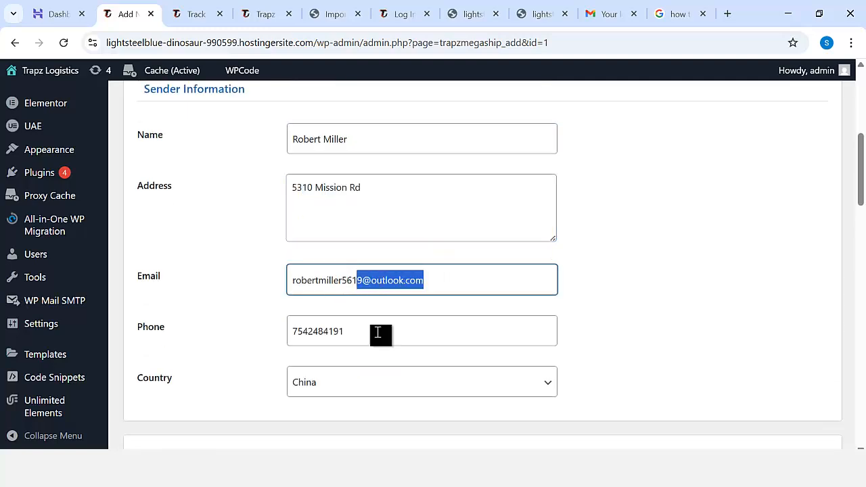
{"action": "left_click_drag", "start_coordinate": [381, 332], "coordinate": [323, 332]}
{"action": "scroll", "coordinate": [421, 324], "scroll_direction": "down", "scroll_amount": 2}
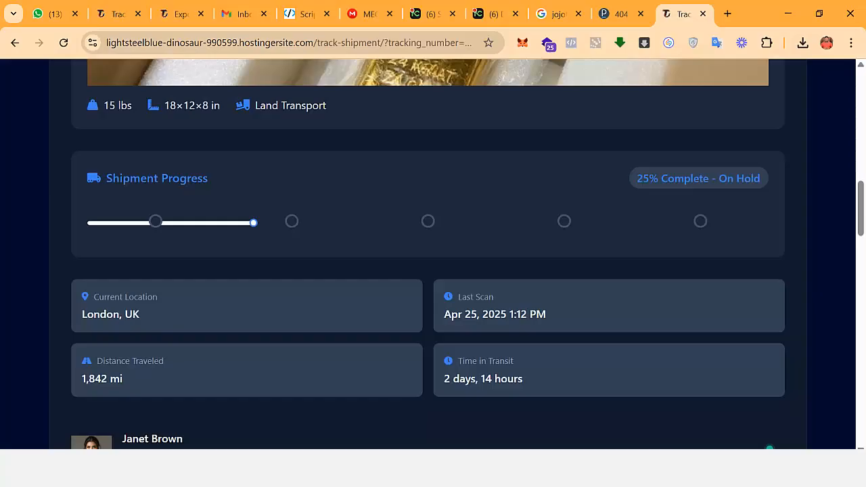
Switch to the shipment's public tracking page and examine the package details, shipment progress and the sender-to-receiver route on the map.
{"action": "scroll", "coordinate": [512, 321], "scroll_direction": "up", "scroll_amount": 4}
{"action": "scroll", "coordinate": [609, 284], "scroll_direction": "down", "scroll_amount": 12}
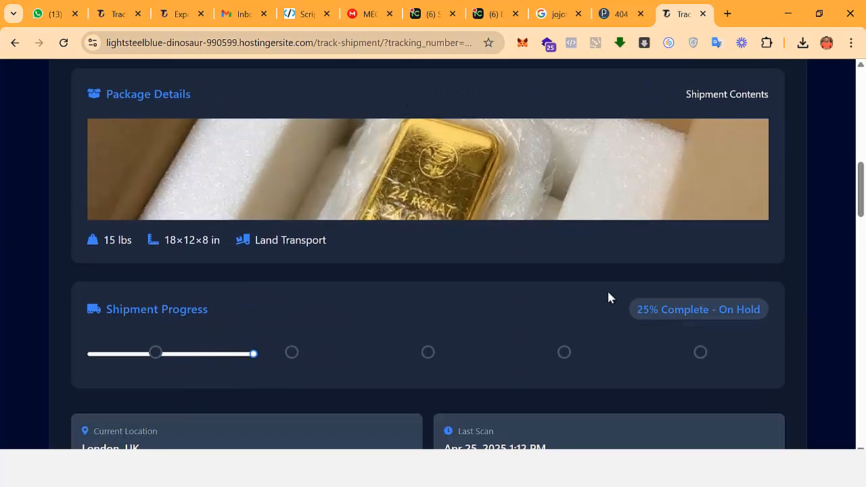
{"action": "scroll", "coordinate": [609, 298], "scroll_direction": "down", "scroll_amount": 3}
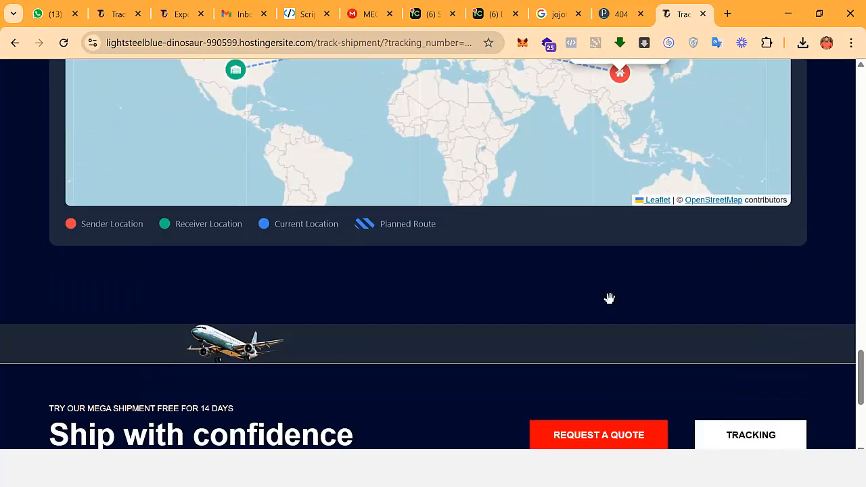
{"action": "scroll", "coordinate": [609, 297], "scroll_direction": "up", "scroll_amount": 3}
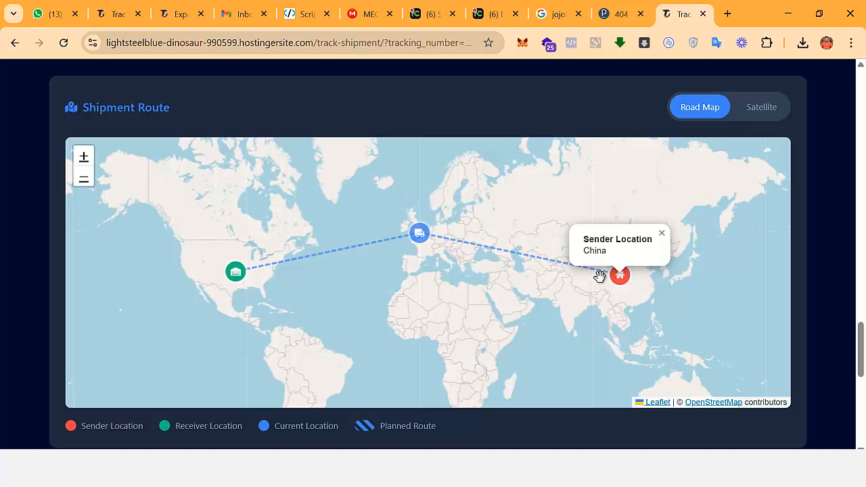
{"action": "scroll", "coordinate": [649, 267], "scroll_direction": "up", "scroll_amount": 1}
{"action": "scroll", "coordinate": [623, 274], "scroll_direction": "down", "scroll_amount": 2}
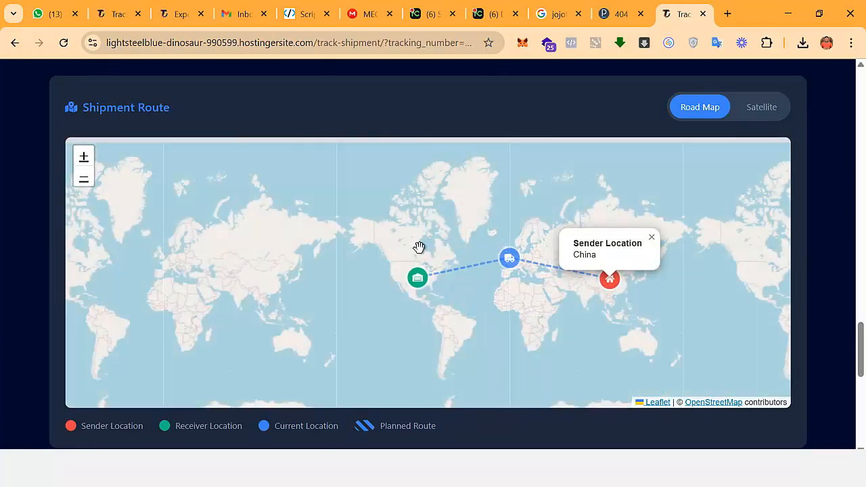
{"action": "scroll", "coordinate": [420, 247], "scroll_direction": "up", "scroll_amount": 1}
Return to the shipment editing form in the WordPress admin and check the sender's country field.
{"action": "scroll", "coordinate": [421, 251], "scroll_direction": "down", "scroll_amount": 1}
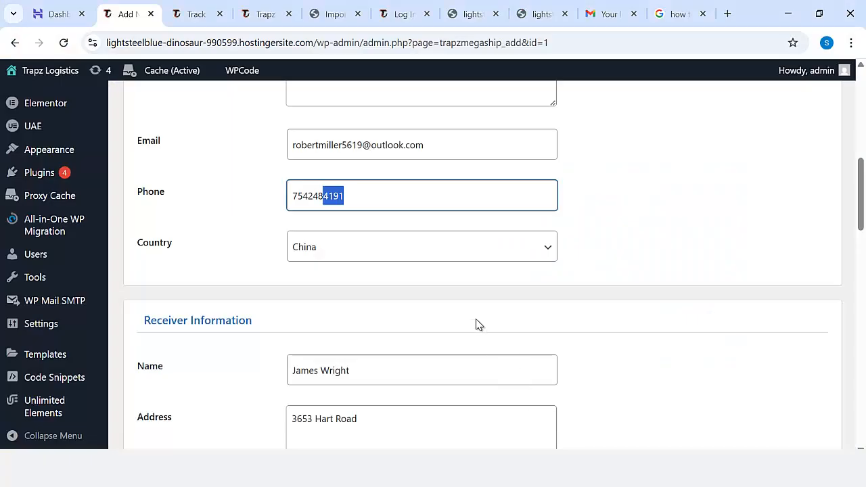
{"action": "scroll", "coordinate": [467, 303], "scroll_direction": "down", "scroll_amount": 2}
{"action": "scroll", "coordinate": [440, 237], "scroll_direction": "up", "scroll_amount": 1}
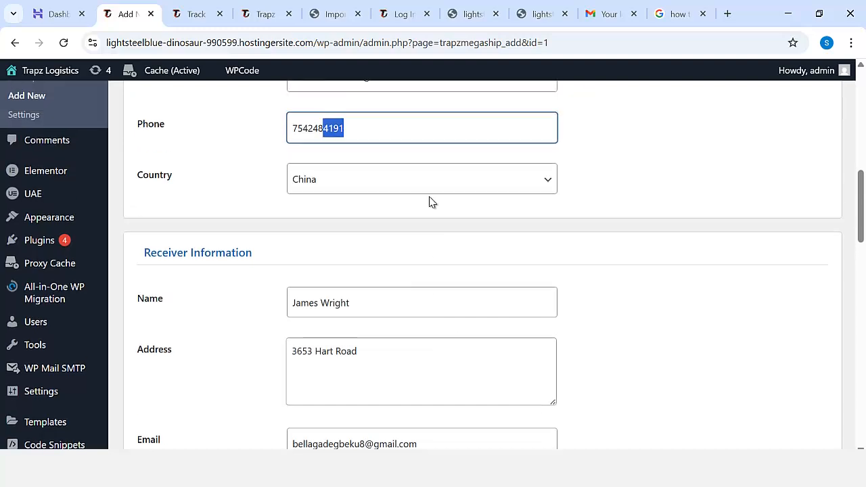
{"action": "left_click", "coordinate": [443, 189]}
{"action": "left_click", "coordinate": [567, 207]}
Examine the Receiver Information name, address, email, phone and country fields.
{"action": "scroll", "coordinate": [514, 265], "scroll_direction": "down", "scroll_amount": 1}
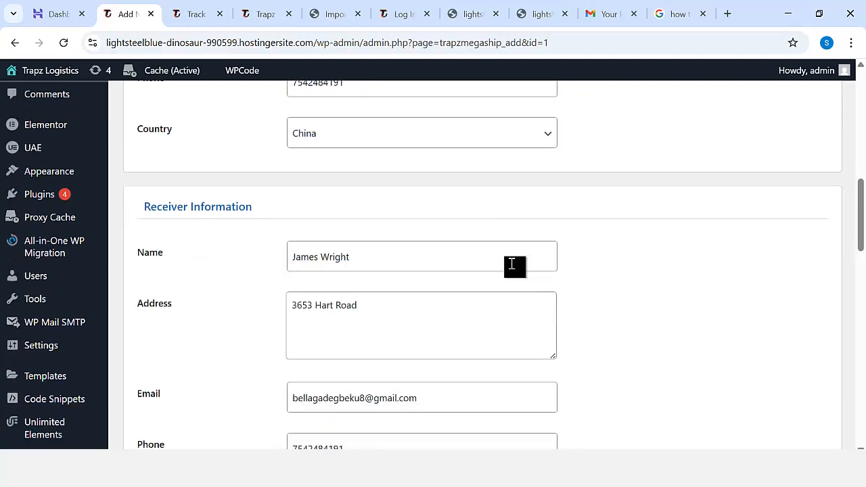
{"action": "scroll", "coordinate": [322, 236], "scroll_direction": "down", "scroll_amount": 1}
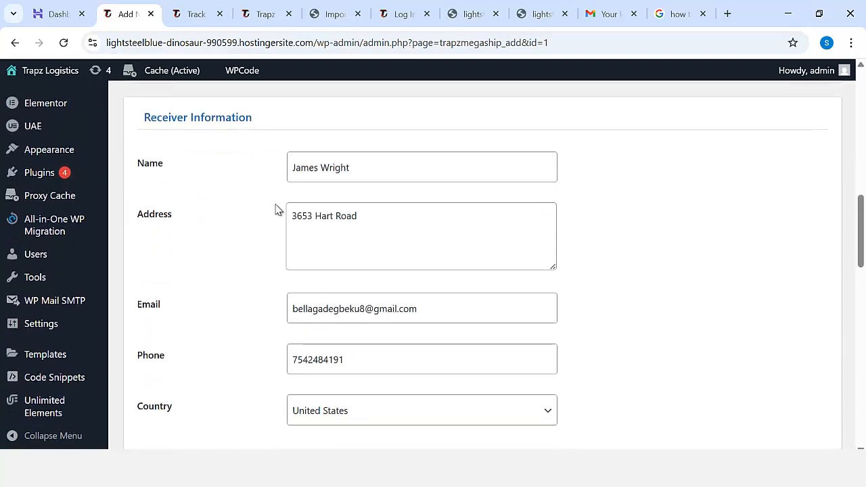
{"action": "left_click", "coordinate": [381, 162]}
{"action": "left_click", "coordinate": [380, 232]}
{"action": "left_click", "coordinate": [444, 317]}
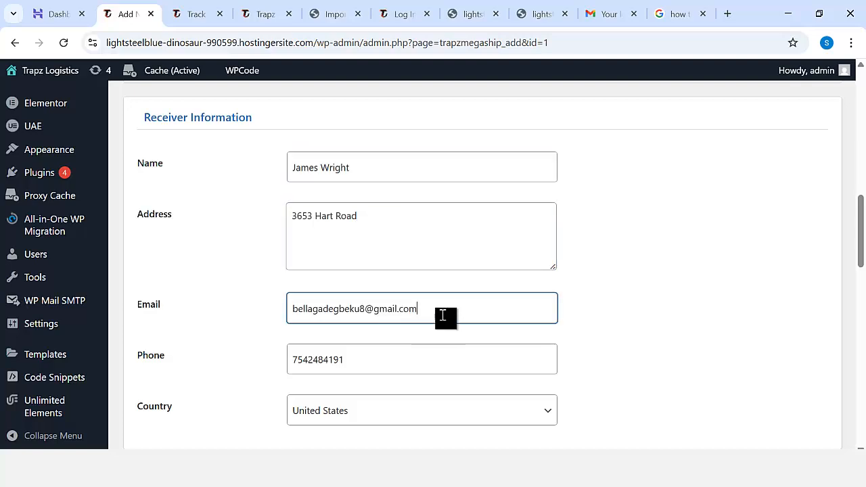
{"action": "scroll", "coordinate": [446, 311], "scroll_direction": "down", "scroll_amount": 2}
{"action": "left_click", "coordinate": [375, 230]}
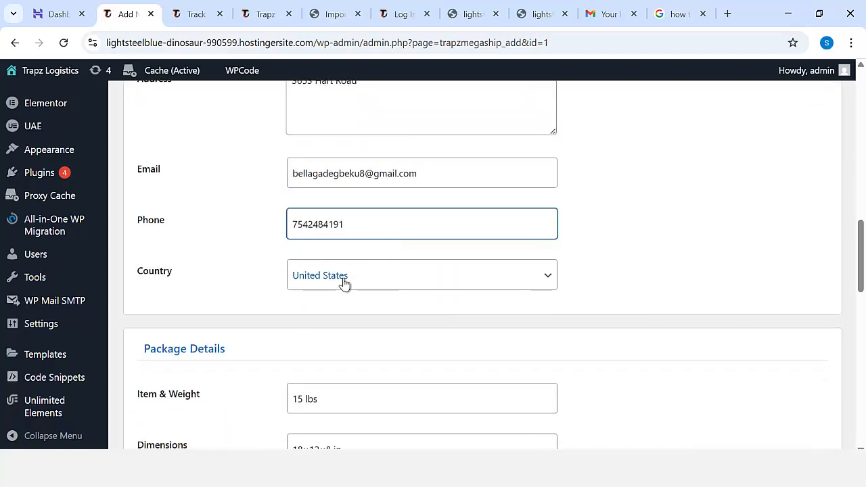
Examine the Package Details item weight and dimensions fields, and view the available freight types.
{"action": "scroll", "coordinate": [372, 301], "scroll_direction": "down", "scroll_amount": 2}
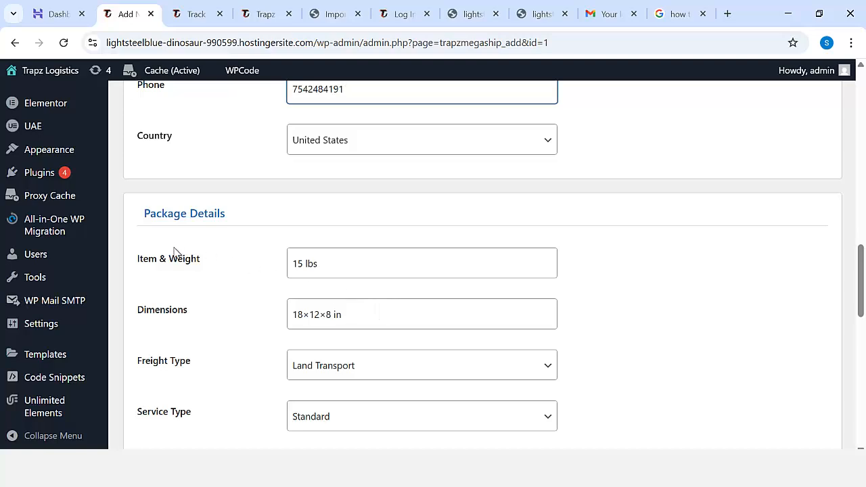
{"action": "left_click", "coordinate": [345, 271]}
{"action": "scroll", "coordinate": [348, 281], "scroll_direction": "down", "scroll_amount": 1}
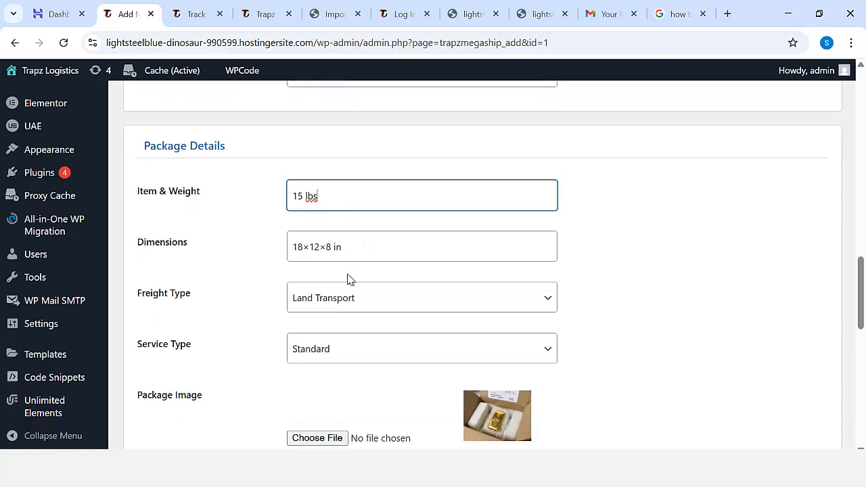
{"action": "left_click", "coordinate": [366, 254]}
{"action": "left_click", "coordinate": [409, 305]}
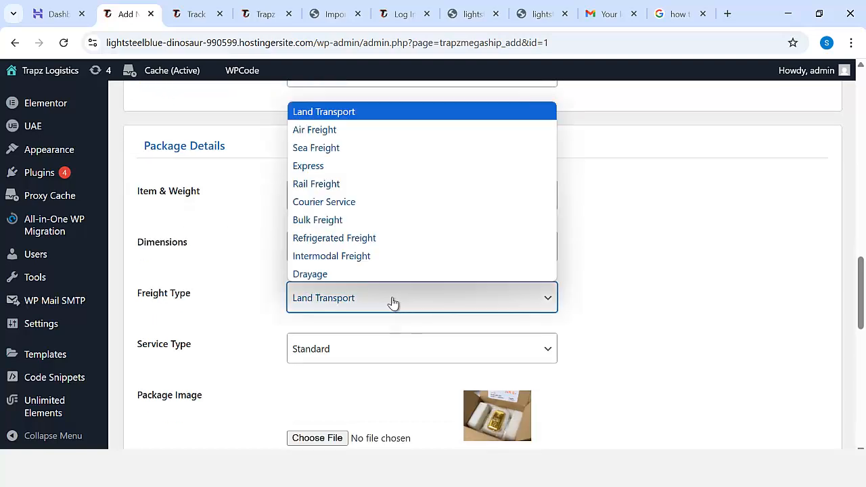
{"action": "left_click", "coordinate": [246, 220]}
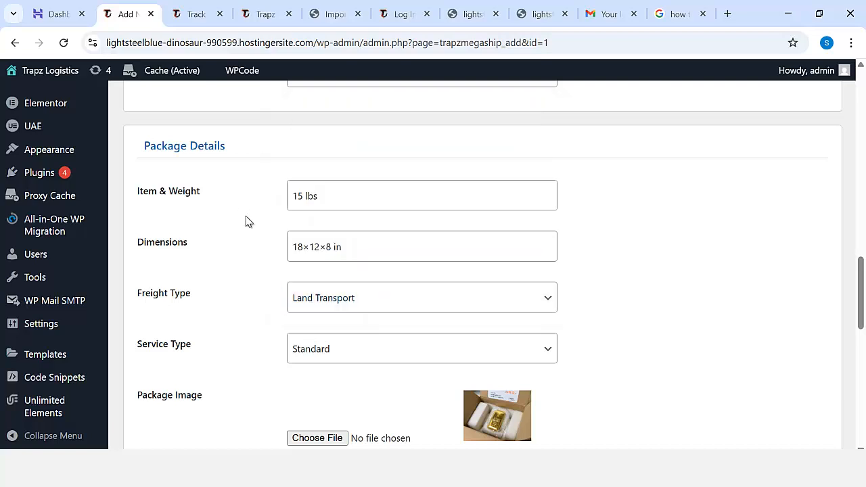
Check the Package Image upload by opening its file picker, and close it without choosing a file.
{"action": "scroll", "coordinate": [295, 254], "scroll_direction": "down", "scroll_amount": 2}
{"action": "scroll", "coordinate": [420, 245], "scroll_direction": "down", "scroll_amount": 1}
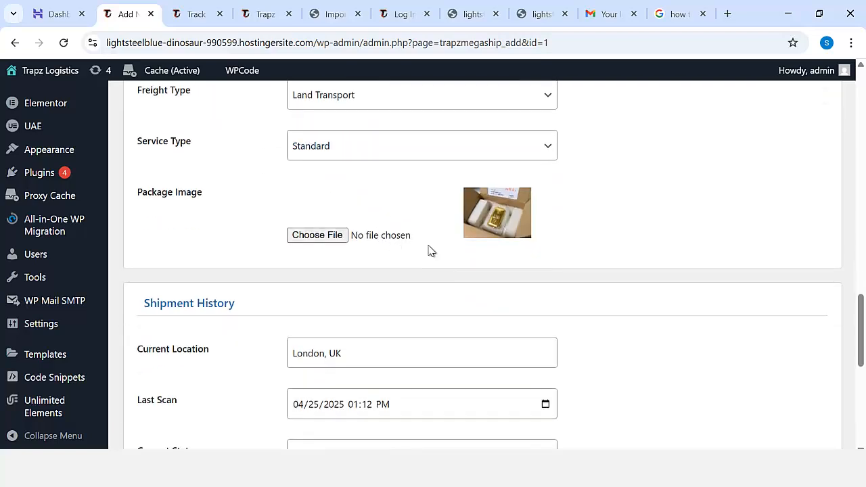
{"action": "left_click", "coordinate": [328, 238]}
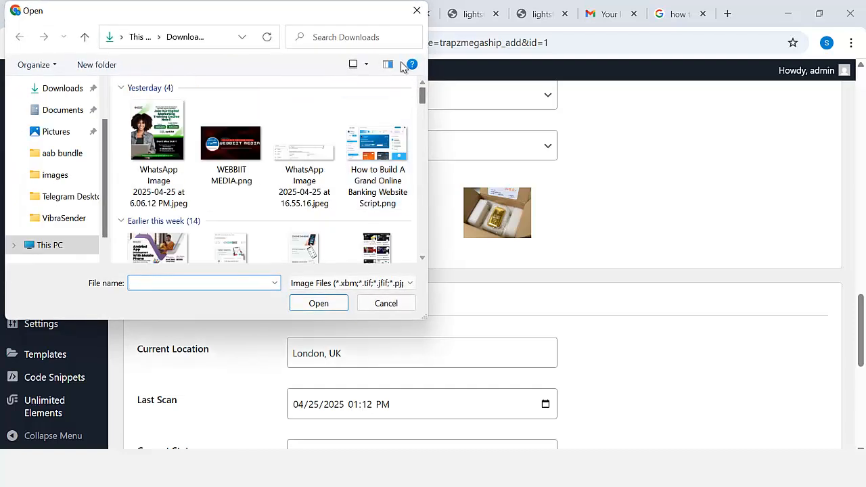
{"action": "left_click", "coordinate": [416, 11]}
Examine the Shipment History current location, last scan and current status fields.
{"action": "scroll", "coordinate": [460, 260], "scroll_direction": "down", "scroll_amount": 2}
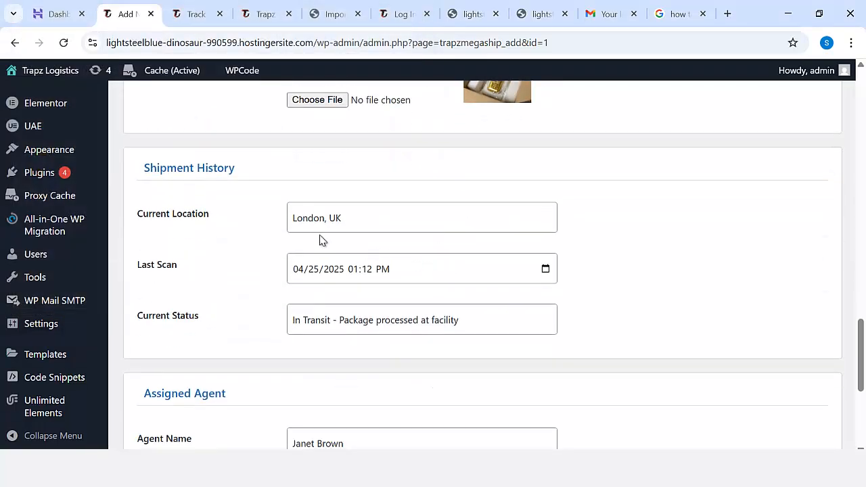
{"action": "left_click", "coordinate": [376, 223]}
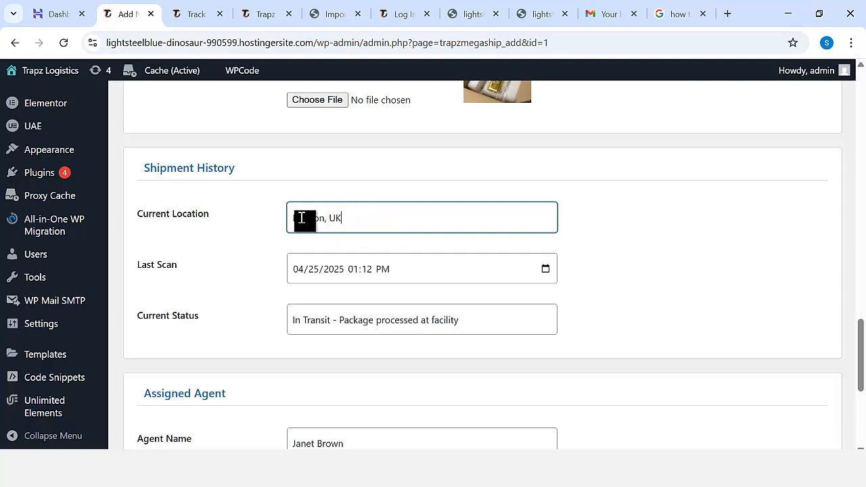
{"action": "scroll", "coordinate": [329, 303], "scroll_direction": "down", "scroll_amount": 1}
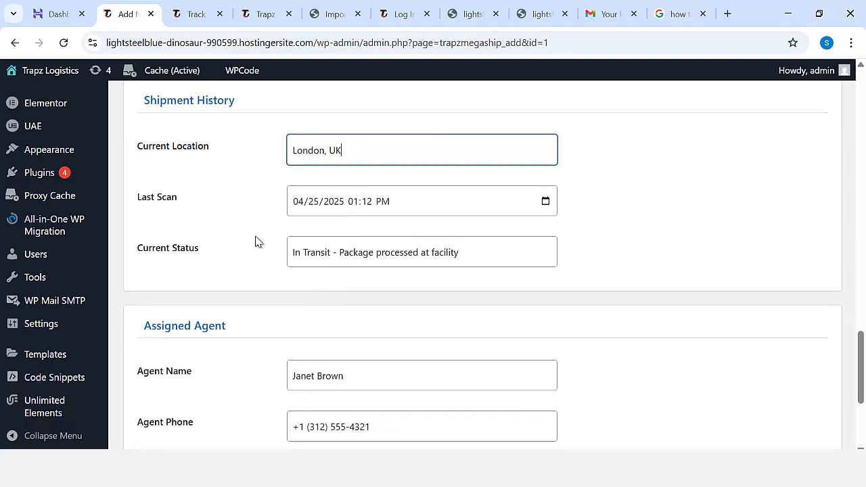
{"action": "left_click", "coordinate": [422, 212]}
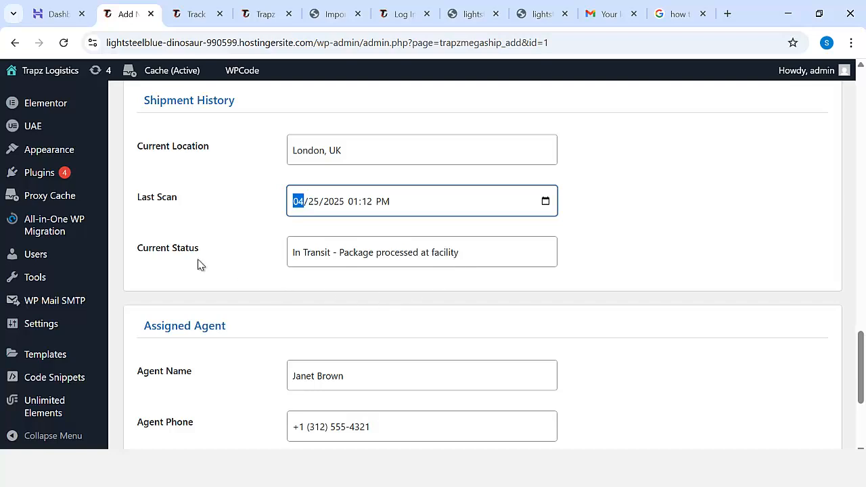
{"action": "left_click", "coordinate": [377, 254]}
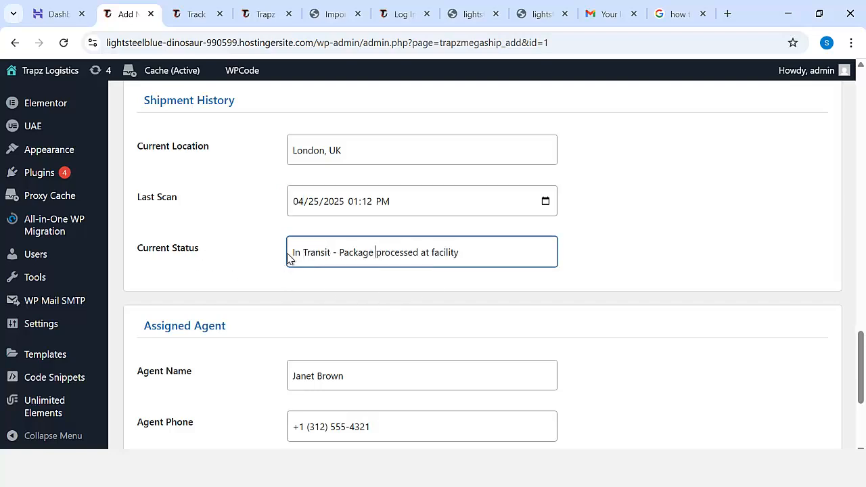
{"action": "left_click", "coordinate": [495, 257]}
{"action": "scroll", "coordinate": [456, 303], "scroll_direction": "down", "scroll_amount": 2}
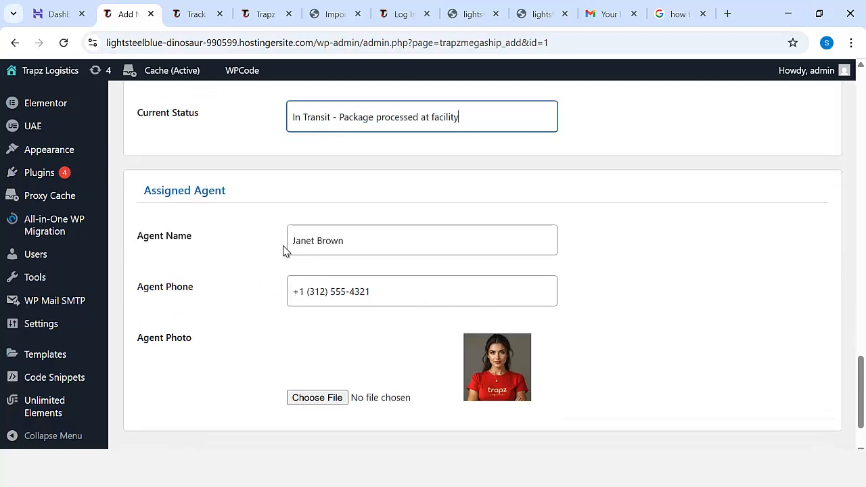
Review the Assigned Agent name, phone and photo fields, and update the shipment.
{"action": "left_click", "coordinate": [374, 250]}
{"action": "left_click", "coordinate": [375, 293]}
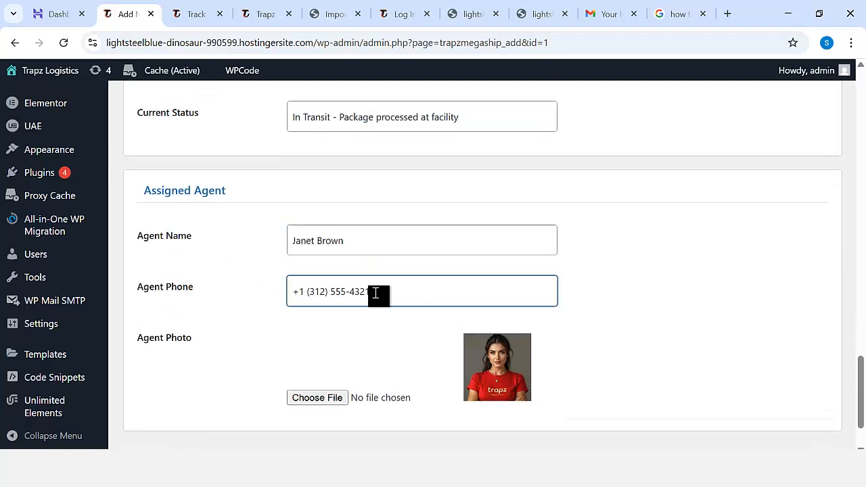
{"action": "scroll", "coordinate": [377, 297], "scroll_direction": "down", "scroll_amount": 1}
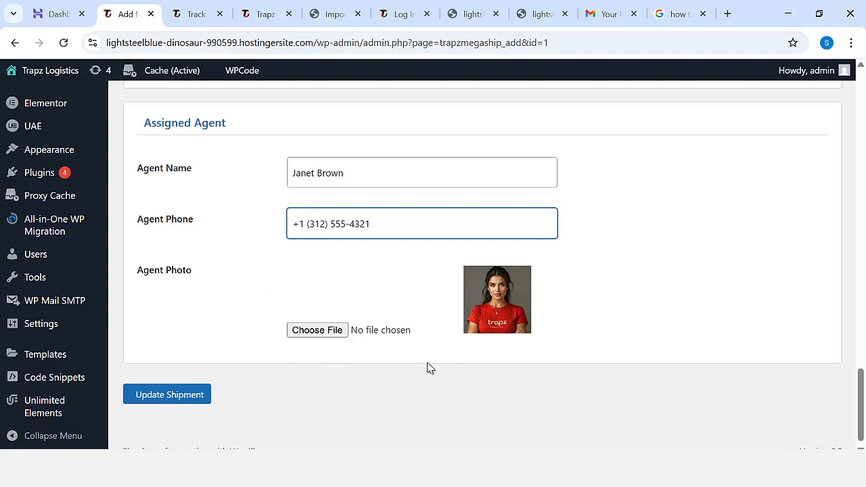
{"action": "left_click", "coordinate": [201, 393]}
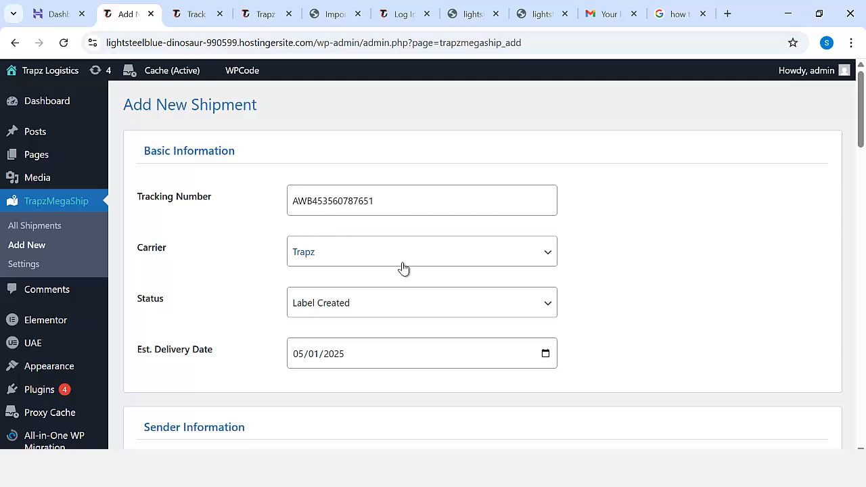
Examine the Add New Shipment form from the tracking number down to the Assigned Agent section.
{"action": "left_click", "coordinate": [388, 205]}
{"action": "scroll", "coordinate": [423, 226], "scroll_direction": "down", "scroll_amount": 2}
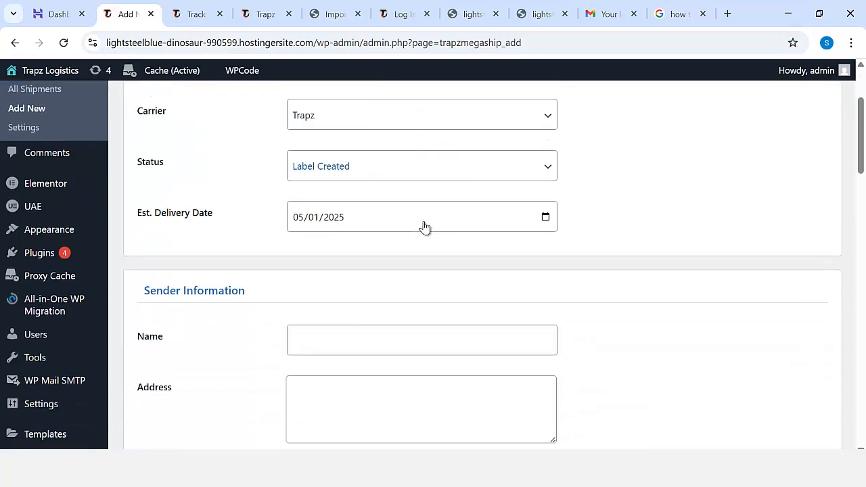
{"action": "scroll", "coordinate": [423, 226], "scroll_direction": "down", "scroll_amount": 8}
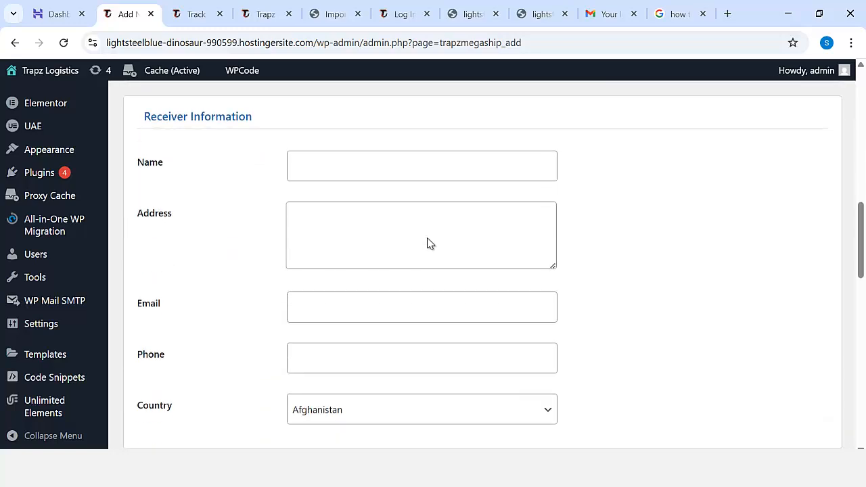
{"action": "scroll", "coordinate": [427, 243], "scroll_direction": "down", "scroll_amount": 7}
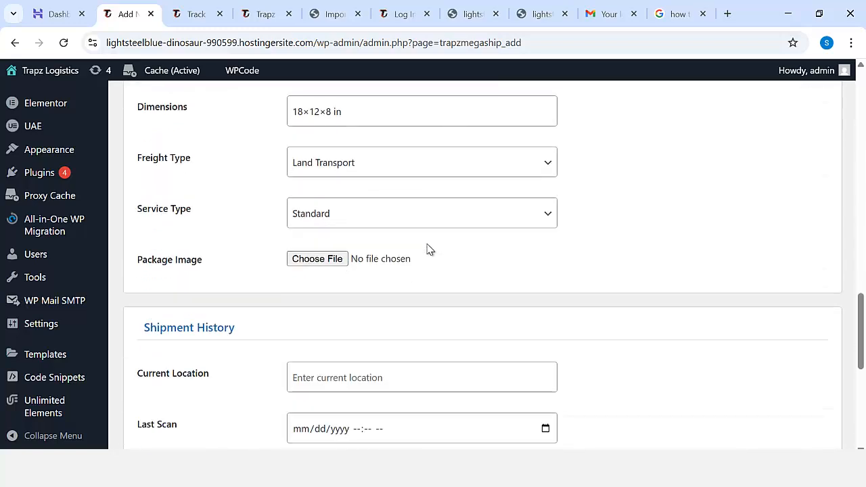
{"action": "scroll", "coordinate": [427, 250], "scroll_direction": "down", "scroll_amount": 1}
{"action": "scroll", "coordinate": [426, 252], "scroll_direction": "down", "scroll_amount": 3}
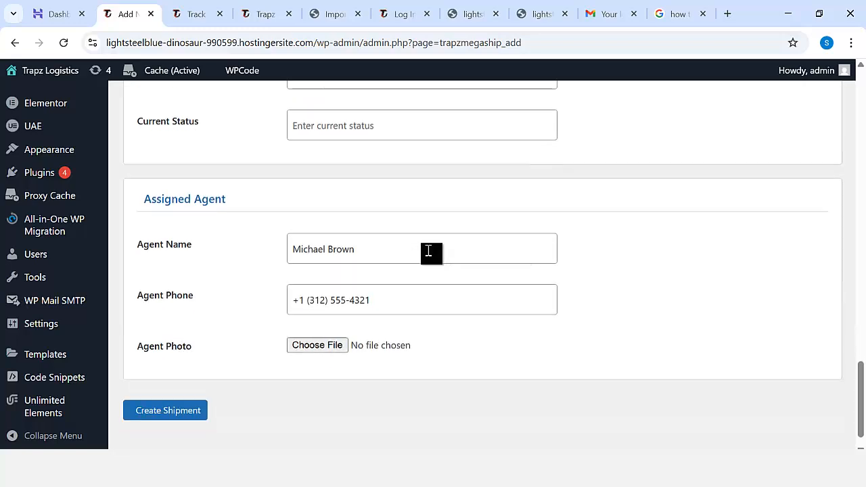
Leave the Add New Shipment form without creating a shipment and open the WordPress dashboard.
{"action": "scroll", "coordinate": [282, 305], "scroll_direction": "up", "scroll_amount": 10}
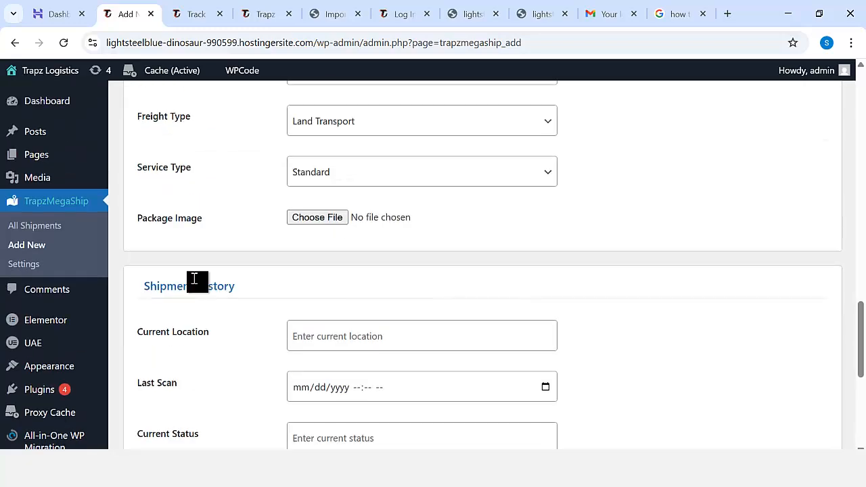
{"action": "scroll", "coordinate": [203, 331], "scroll_direction": "down", "scroll_amount": 2}
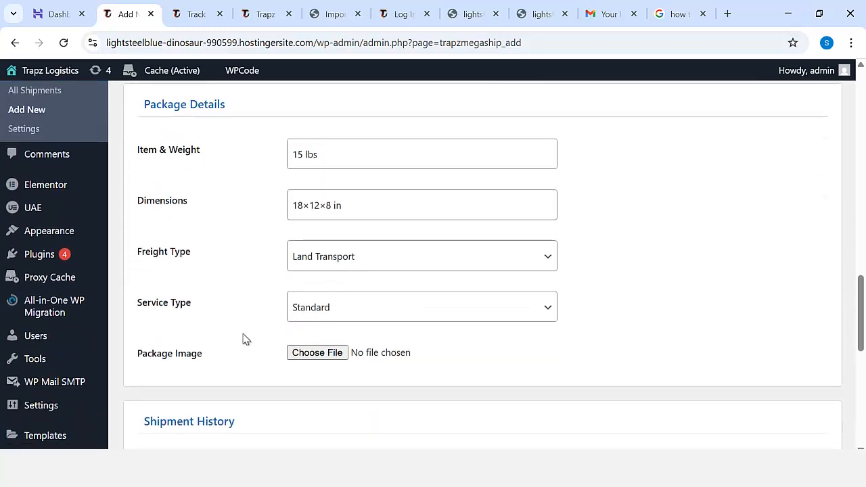
{"action": "scroll", "coordinate": [208, 277], "scroll_direction": "up", "scroll_amount": 10}
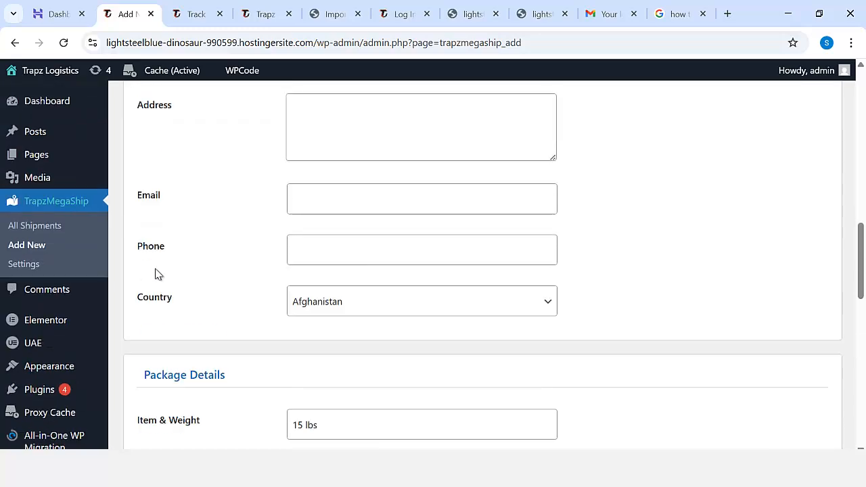
{"action": "left_click", "coordinate": [60, 101]}
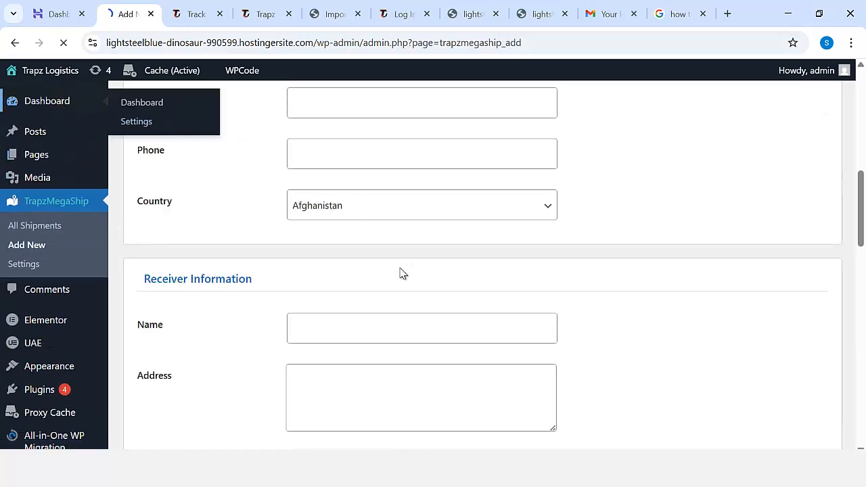
In the General Settings, change the site title to "Aution Delivery Logistics".
{"action": "scroll", "coordinate": [81, 253], "scroll_direction": "down", "scroll_amount": 2}
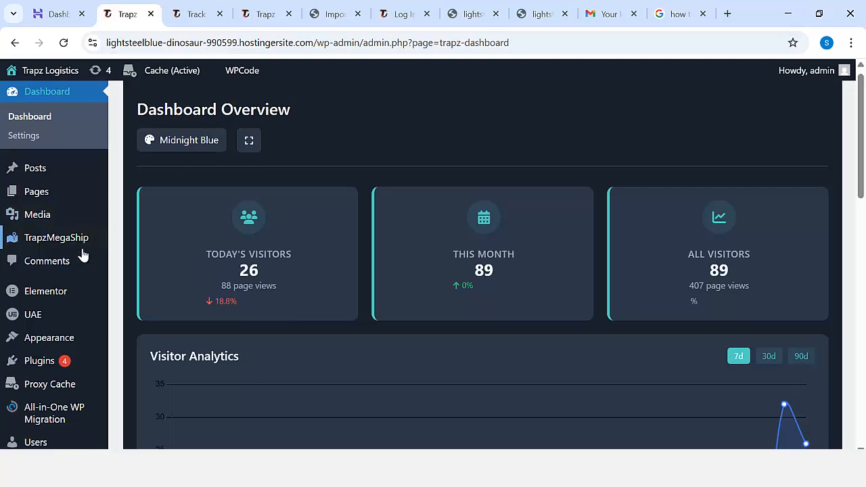
{"action": "mouse_move", "coordinate": [72, 289]}
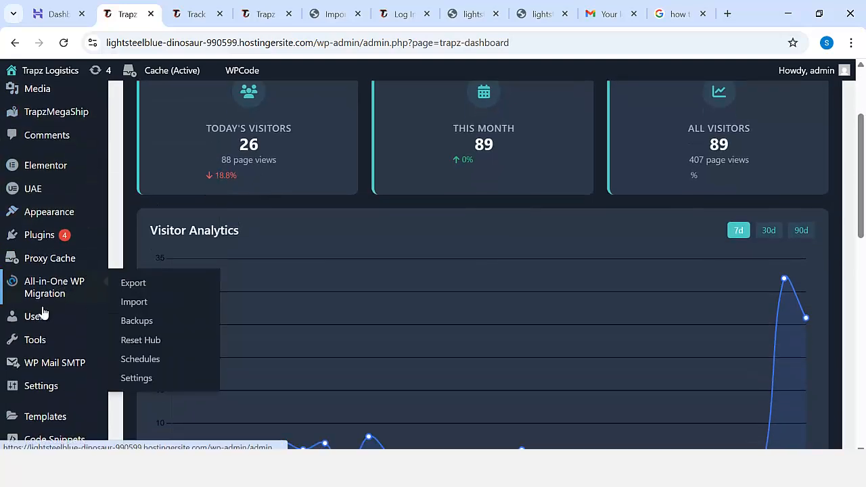
{"action": "scroll", "coordinate": [42, 313], "scroll_direction": "down", "scroll_amount": 2}
{"action": "mouse_move", "coordinate": [55, 324]}
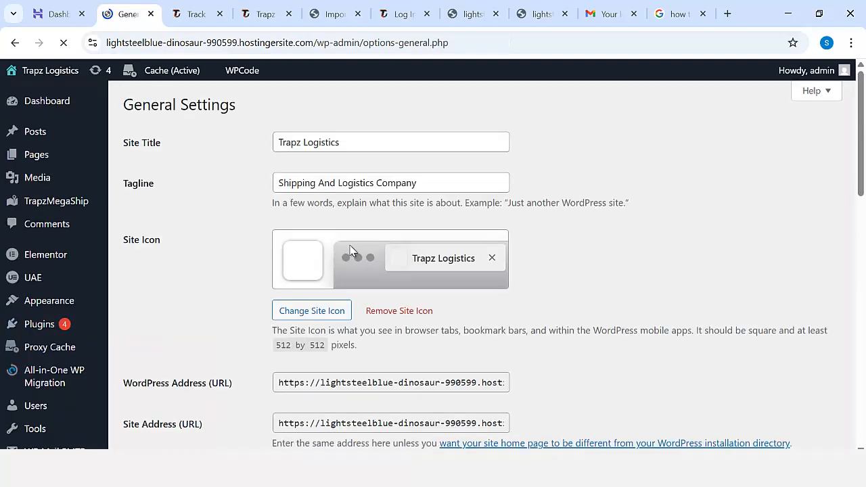
{"action": "left_click", "coordinate": [367, 144]}
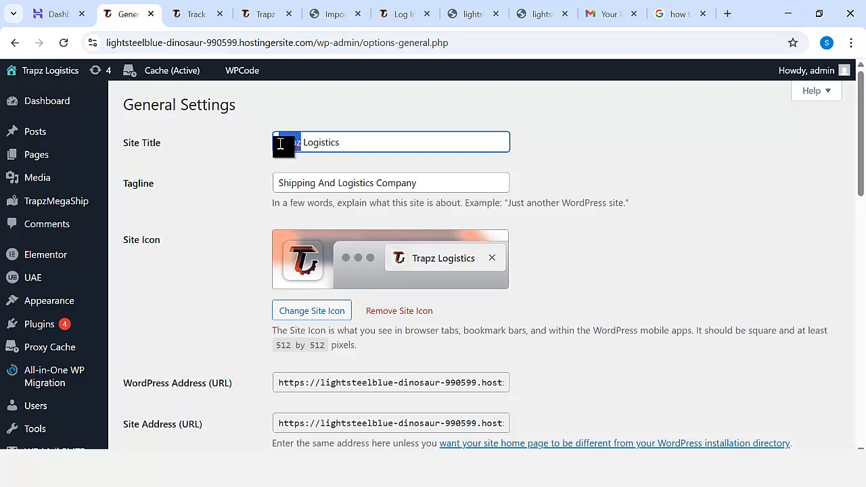
{"action": "type", "text": "Aution"}
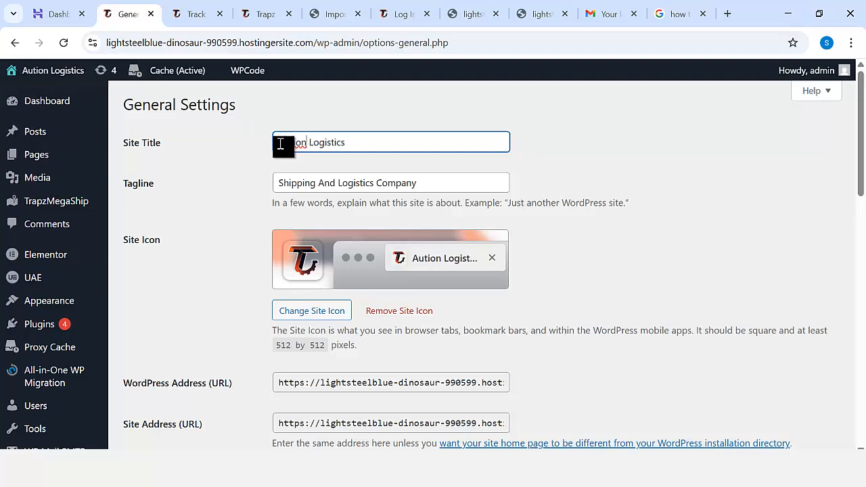
{"action": "type", "text": "Dekiver"}
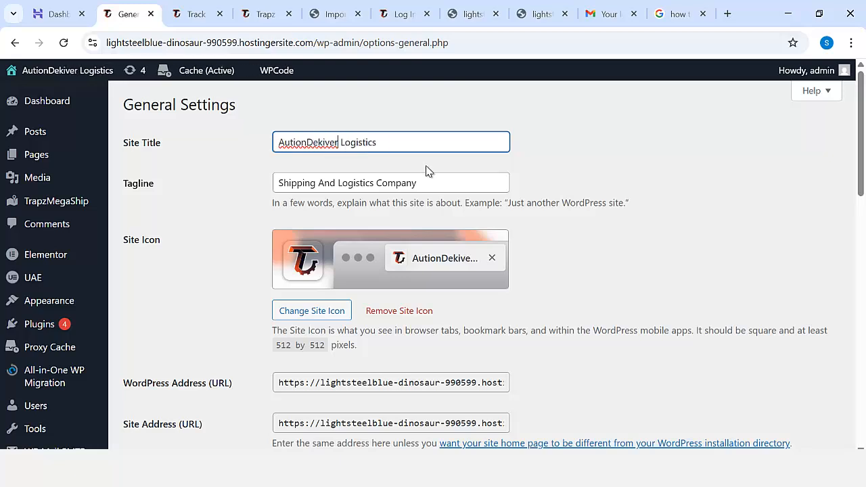
{"action": "key", "text": "BackSpace"}
{"action": "key", "text": "BackSpace"}
{"action": "key", "text": "BackSpace"}
{"action": "key", "text": "BackSpace"}
{"action": "key", "text": "BackSpace"}
{"action": "key", "text": "BackSpace"}
{"action": "key", "text": "BackSpace"}
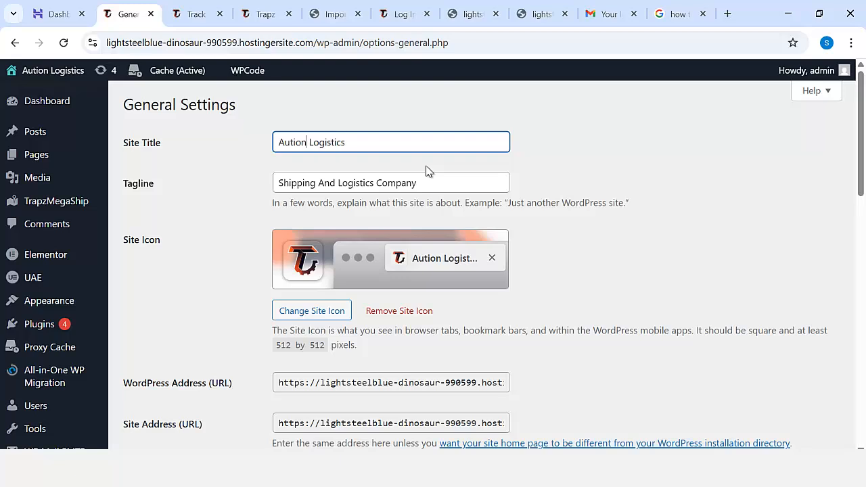
{"action": "type", "text": "De"}
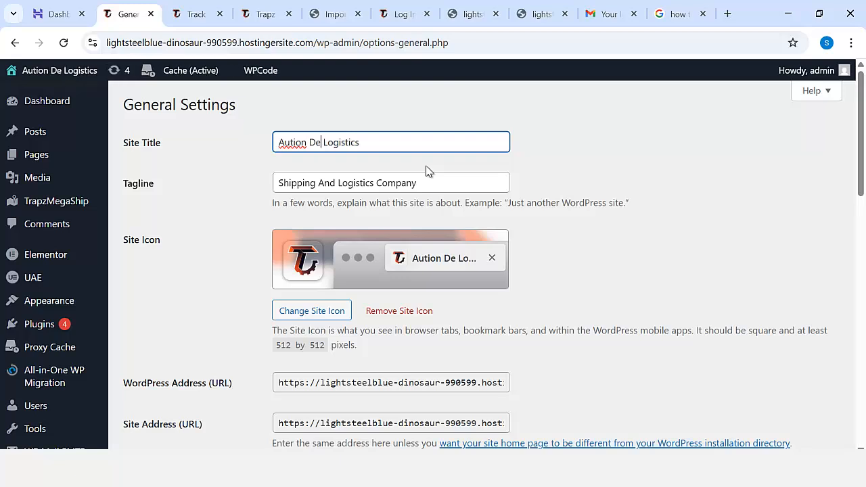
{"action": "type", "text": "livery"}
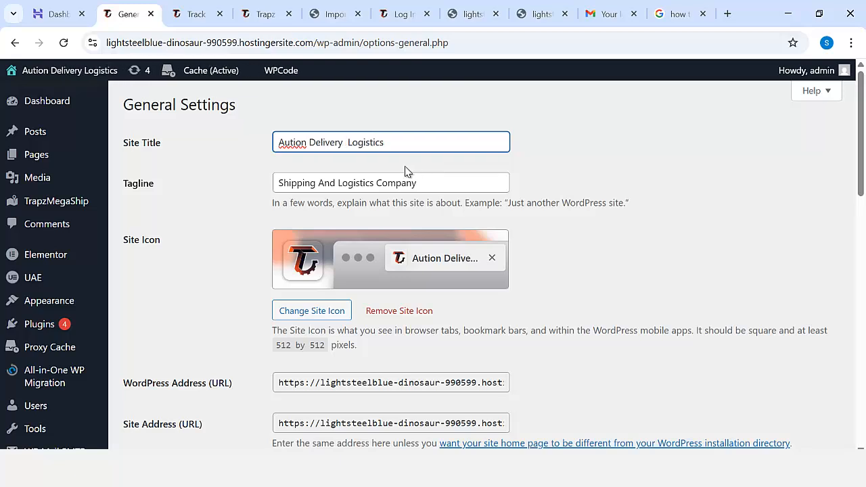
Set the tagline to "Shipping And Logistics Delivery Company" and save the General Settings.
{"action": "left_click", "coordinate": [420, 183]}
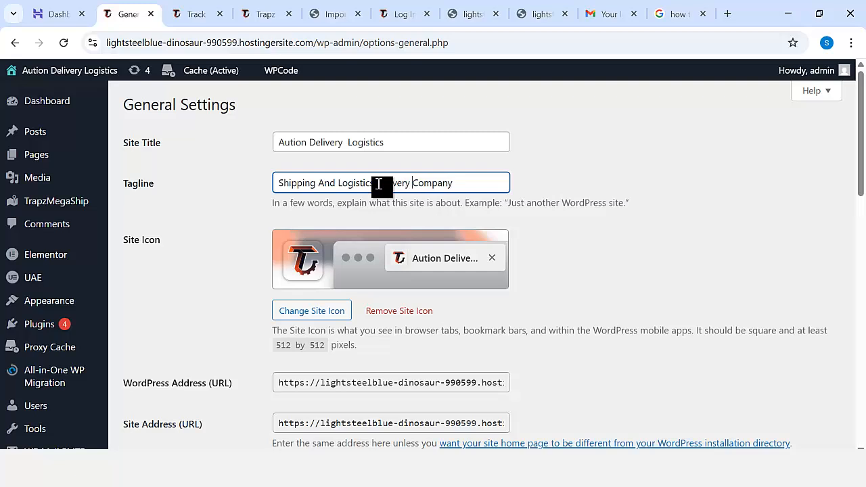
{"action": "scroll", "coordinate": [474, 257], "scroll_direction": "down", "scroll_amount": 1}
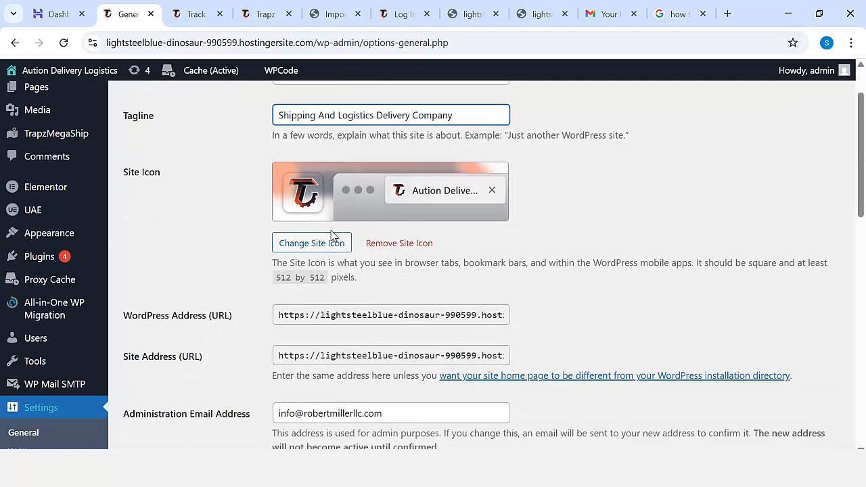
{"action": "scroll", "coordinate": [332, 284], "scroll_direction": "down", "scroll_amount": 3}
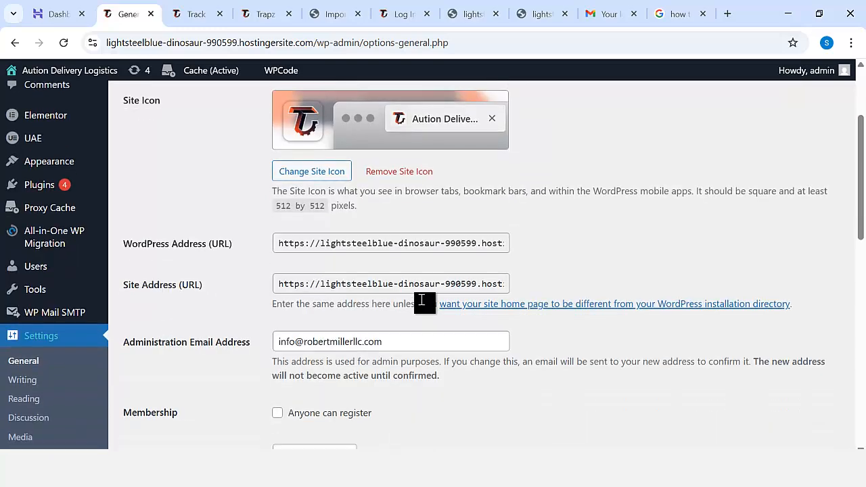
{"action": "scroll", "coordinate": [406, 303], "scroll_direction": "down", "scroll_amount": 8}
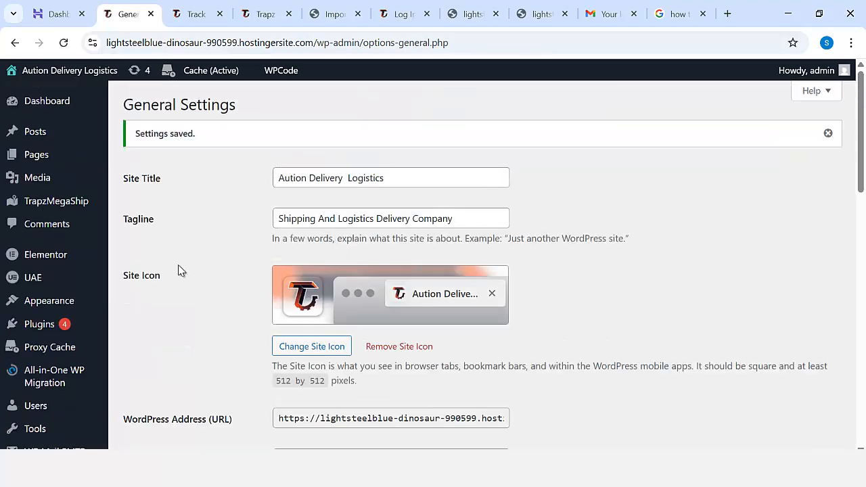
Visit the live site in a new browser tab and examine the homepage header and hero section.
{"action": "mouse_move", "coordinate": [92, 76]}
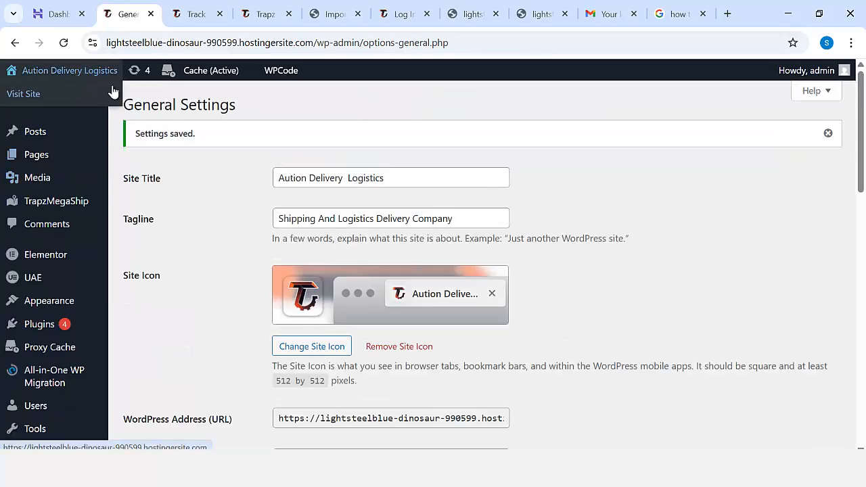
{"action": "middle_click", "coordinate": [65, 98]}
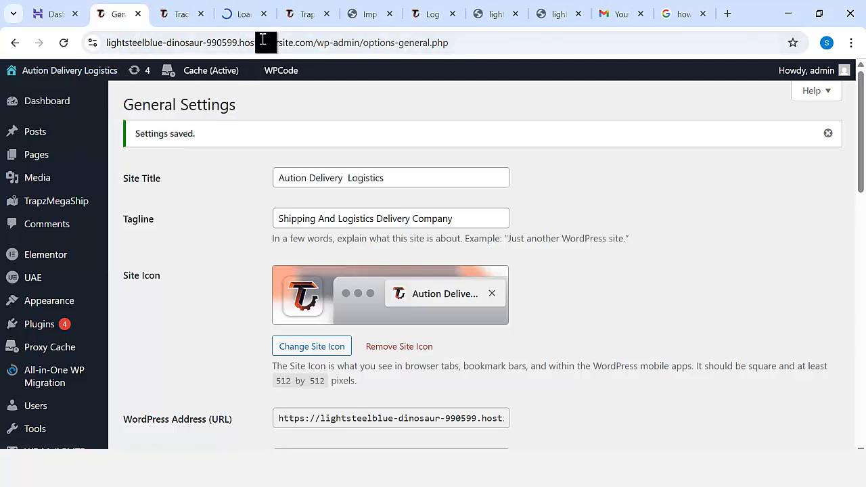
{"action": "left_click", "coordinate": [238, 18]}
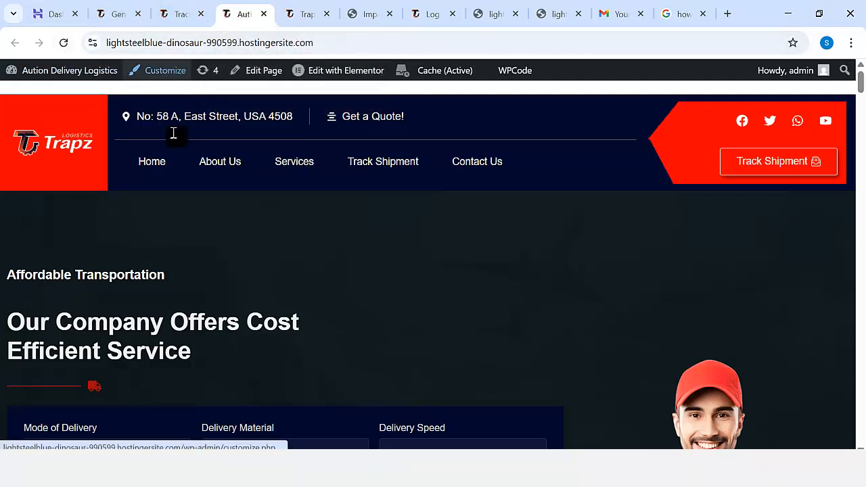
{"action": "scroll", "coordinate": [294, 254], "scroll_direction": "down", "scroll_amount": 1}
{"action": "scroll", "coordinate": [248, 220], "scroll_direction": "up", "scroll_amount": 1}
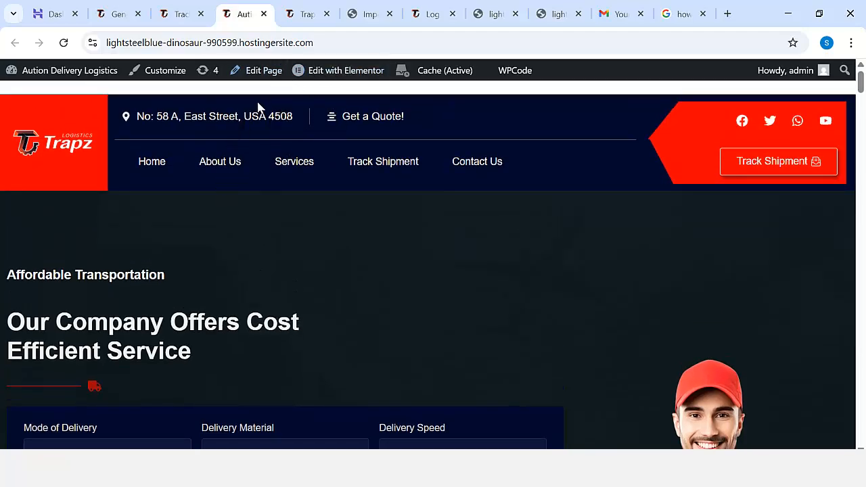
{"action": "scroll", "coordinate": [365, 273], "scroll_direction": "down", "scroll_amount": 1}
{"action": "scroll", "coordinate": [394, 200], "scroll_direction": "up", "scroll_amount": 1}
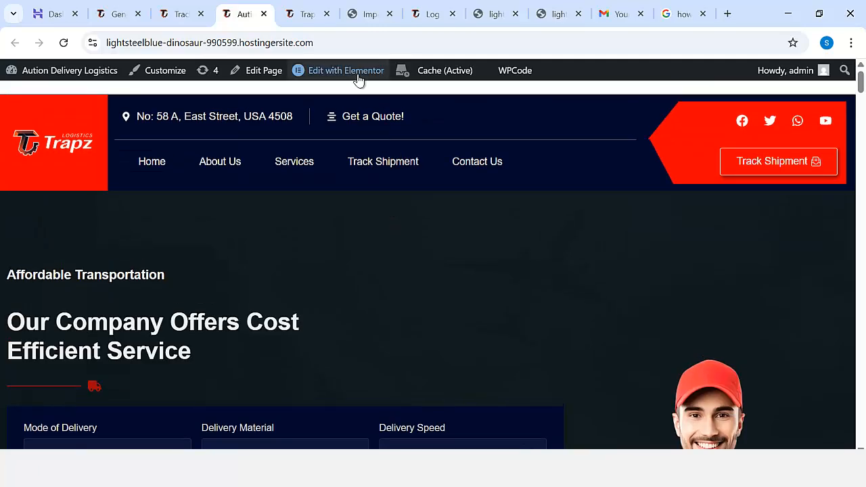
Edit the homepage with Elementor, append "and Delivery" to the "Our Company Offers Cost Efficient Service" heading, and publish the page.
{"action": "left_click", "coordinate": [358, 75]}
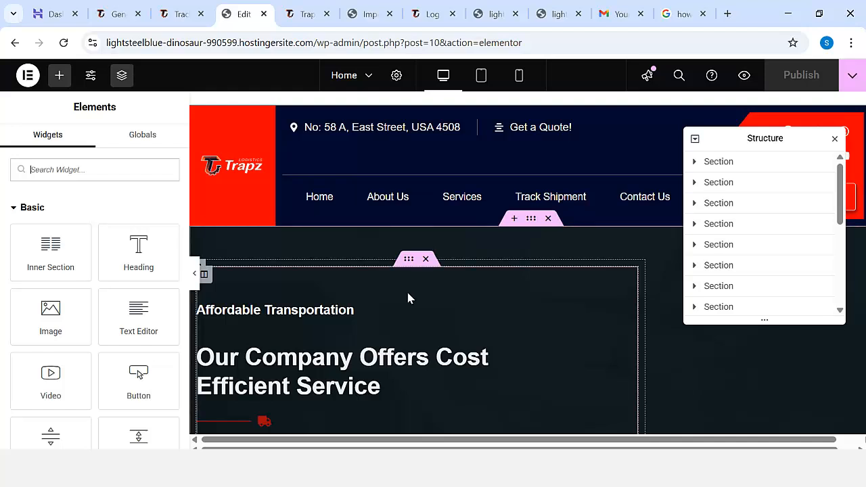
{"action": "scroll", "coordinate": [593, 241], "scroll_direction": "down", "scroll_amount": 3}
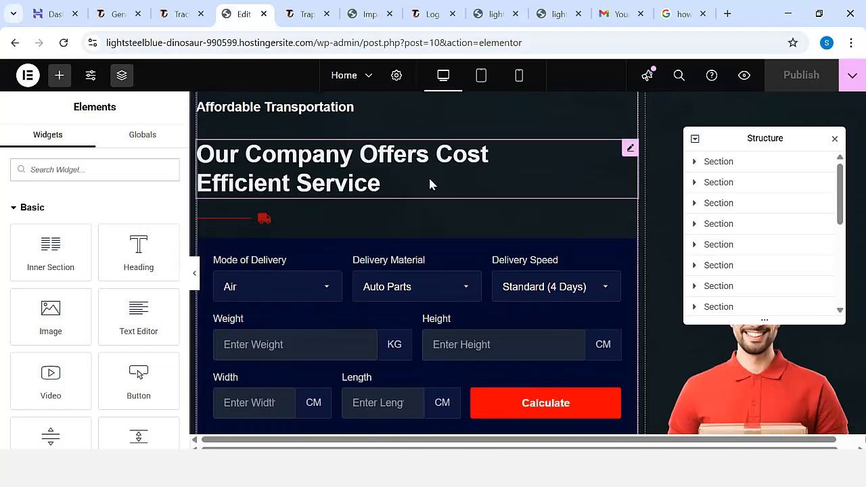
{"action": "left_click", "coordinate": [430, 184]}
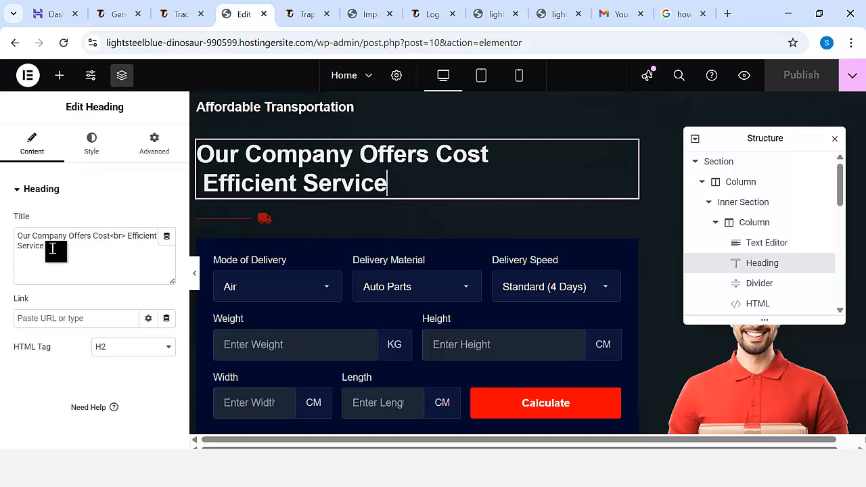
{"action": "left_click", "coordinate": [52, 248]}
{"action": "type", "text": "and Del"}
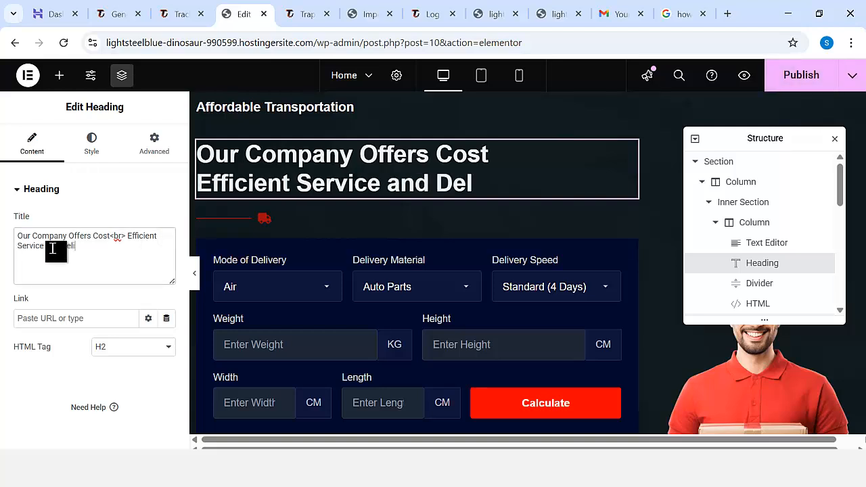
{"action": "type", "text": "ivery"}
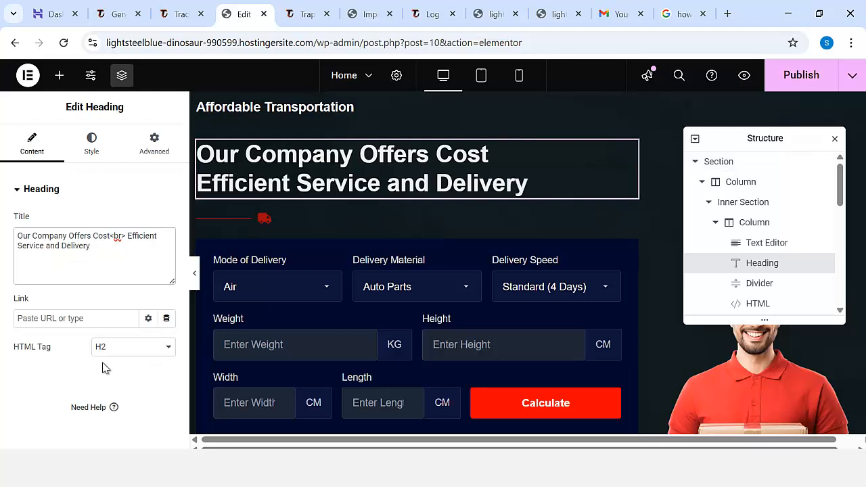
{"action": "left_click", "coordinate": [792, 83]}
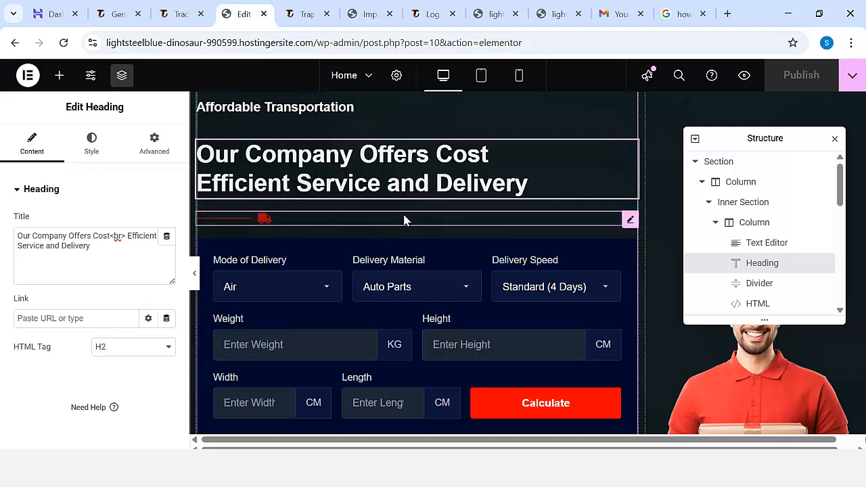
Reload the live homepage and check the hero heading and the delivery cost calculator beneath it.
{"action": "left_click", "coordinate": [302, 15]}
{"action": "left_click", "coordinate": [63, 43]}
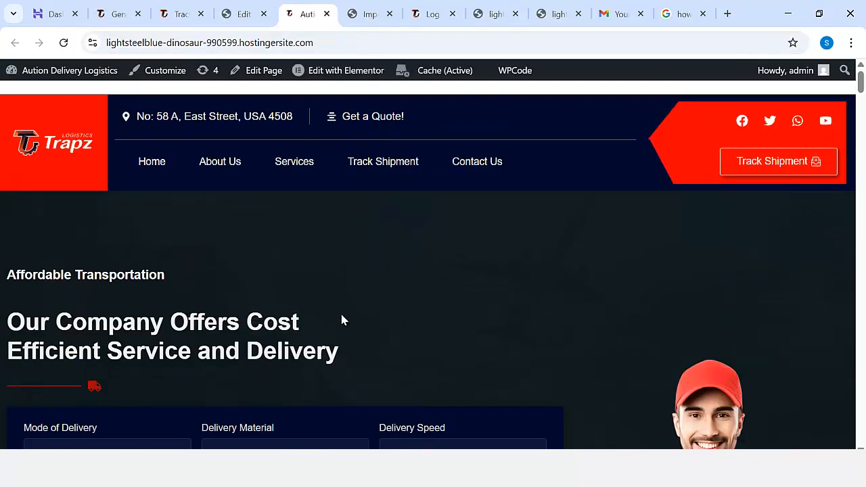
{"action": "scroll", "coordinate": [338, 353], "scroll_direction": "down", "scroll_amount": 2}
{"action": "scroll", "coordinate": [378, 351], "scroll_direction": "up", "scroll_amount": 2}
{"action": "scroll", "coordinate": [453, 256], "scroll_direction": "down", "scroll_amount": 6}
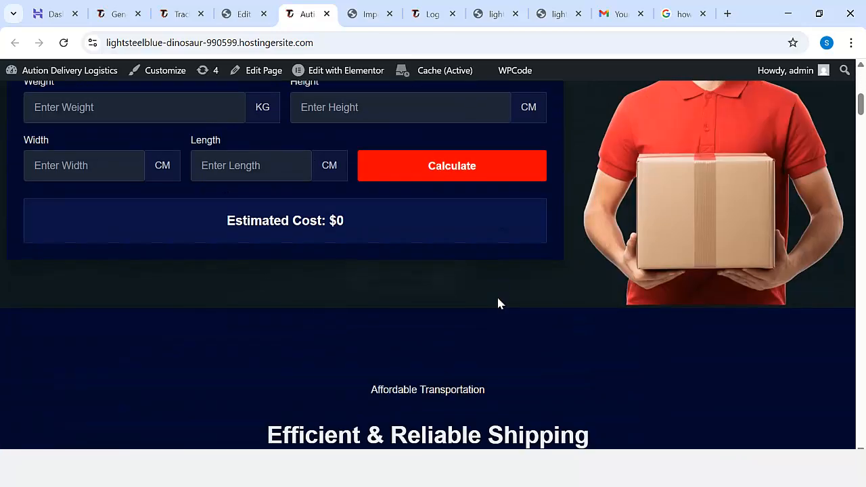
{"action": "scroll", "coordinate": [498, 303], "scroll_direction": "up", "scroll_amount": 2}
{"action": "scroll", "coordinate": [575, 298], "scroll_direction": "down", "scroll_amount": 2}
{"action": "scroll", "coordinate": [512, 257], "scroll_direction": "up", "scroll_amount": 4}
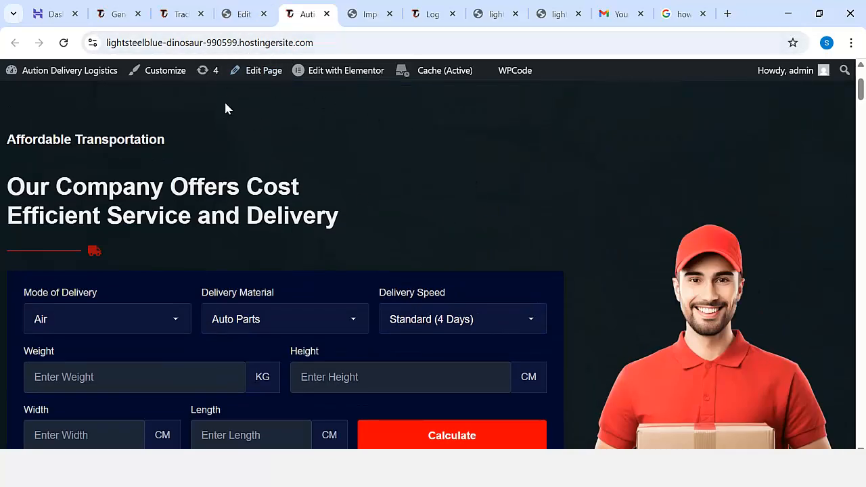
Open the WordPress dashboard from the live site and review the visitor analytics, device breakdown and traffic sources.
{"action": "mouse_move", "coordinate": [61, 70]}
{"action": "left_click", "coordinate": [20, 94]}
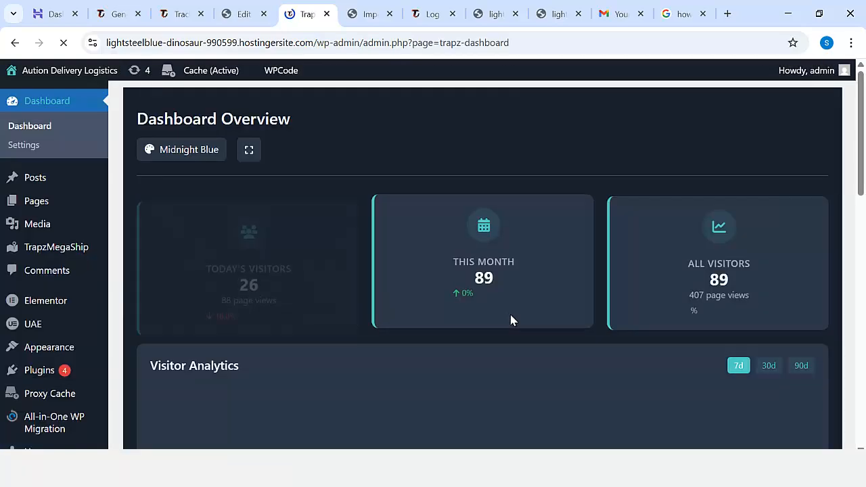
{"action": "scroll", "coordinate": [516, 329], "scroll_direction": "down", "scroll_amount": 4}
{"action": "scroll", "coordinate": [528, 338], "scroll_direction": "down", "scroll_amount": 8}
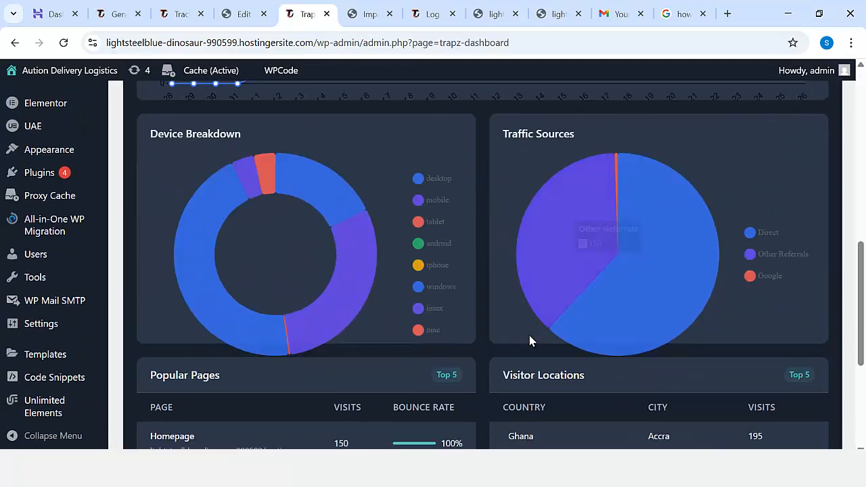
{"action": "scroll", "coordinate": [559, 335], "scroll_direction": "up", "scroll_amount": 7}
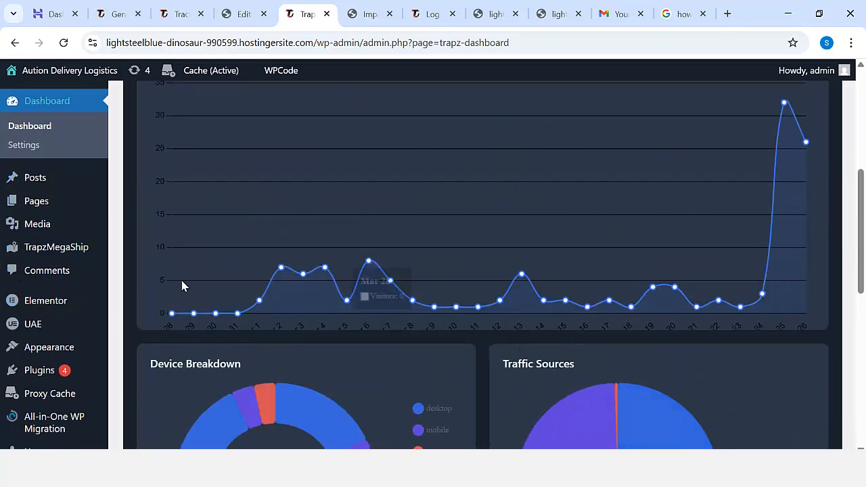
Open the WP Mail SMTP settings and set the From Name to "Auction Delivery".
{"action": "scroll", "coordinate": [101, 372], "scroll_direction": "down", "scroll_amount": 3}
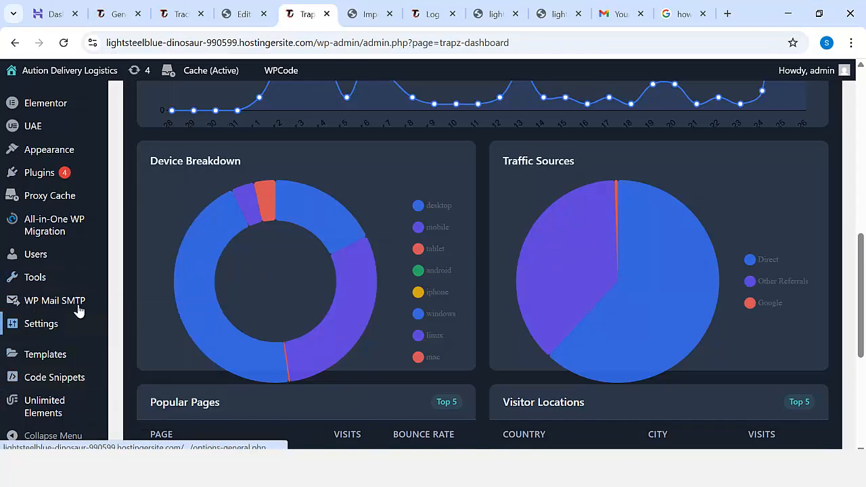
{"action": "mouse_move", "coordinate": [55, 305]}
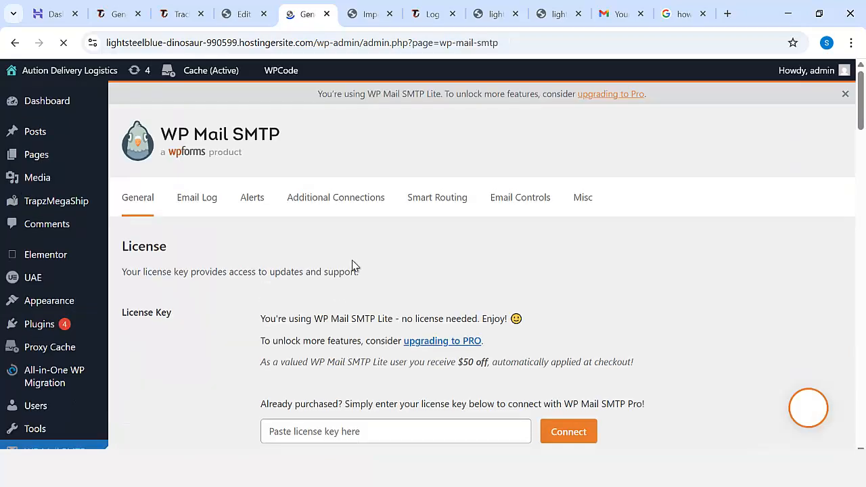
{"action": "scroll", "coordinate": [358, 268], "scroll_direction": "down", "scroll_amount": 4}
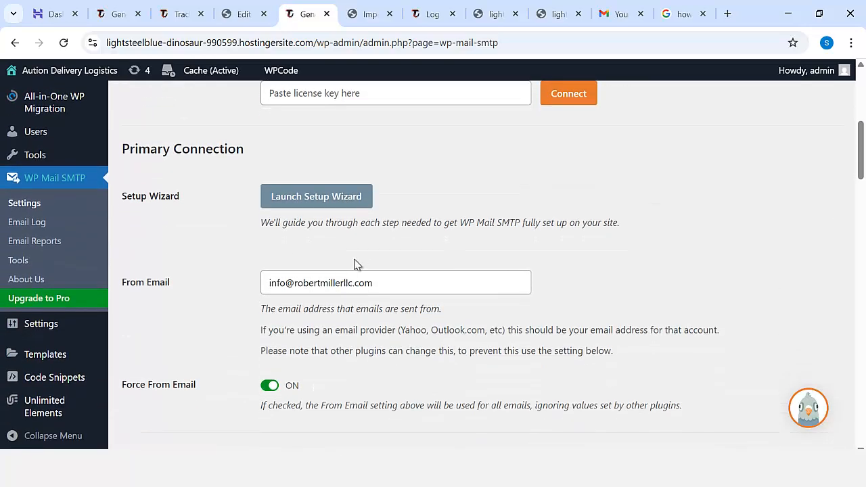
{"action": "scroll", "coordinate": [359, 243], "scroll_direction": "down", "scroll_amount": 1}
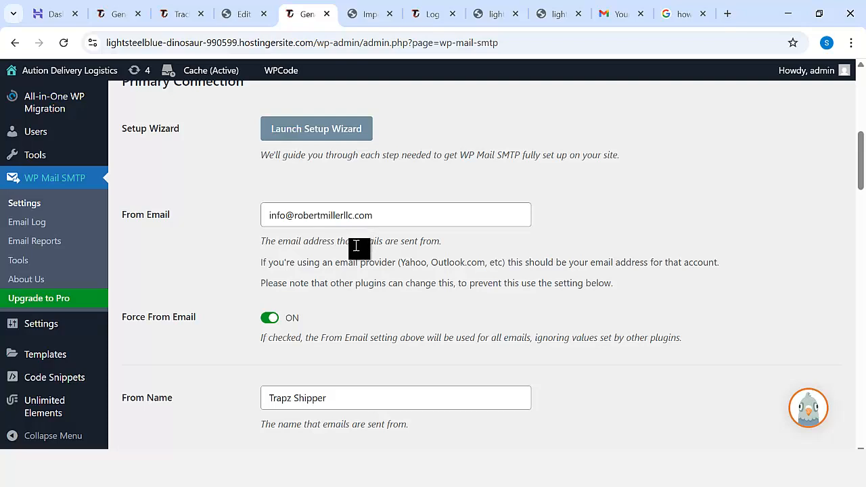
{"action": "scroll", "coordinate": [356, 246], "scroll_direction": "down", "scroll_amount": 2}
{"action": "left_click_drag", "start_coordinate": [340, 268], "coordinate": [276, 268]}
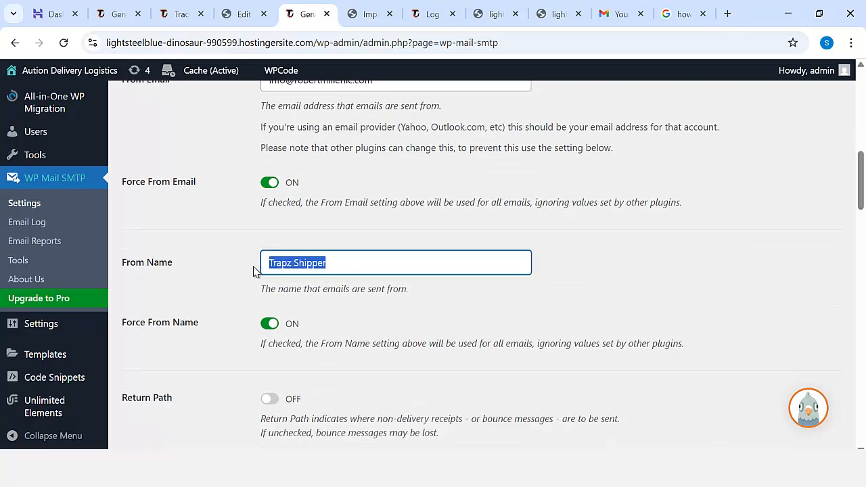
{"action": "scroll", "coordinate": [369, 287], "scroll_direction": "down", "scroll_amount": 1}
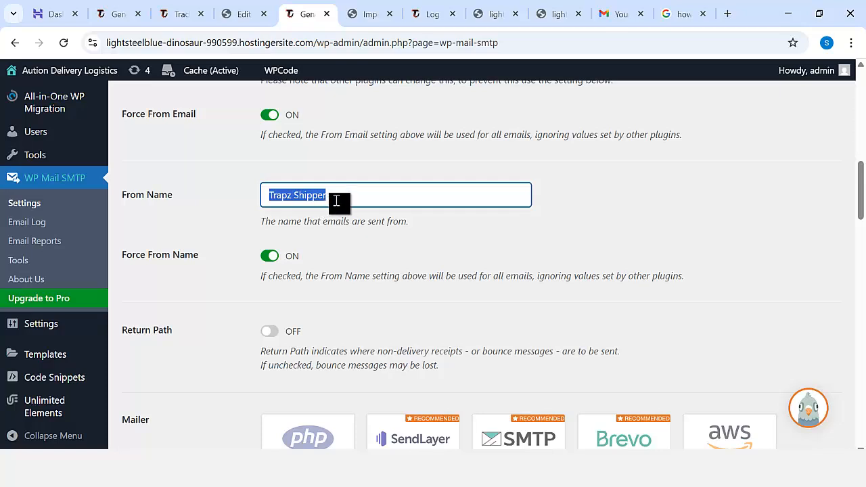
{"action": "type", "text": "Auction Delivery"}
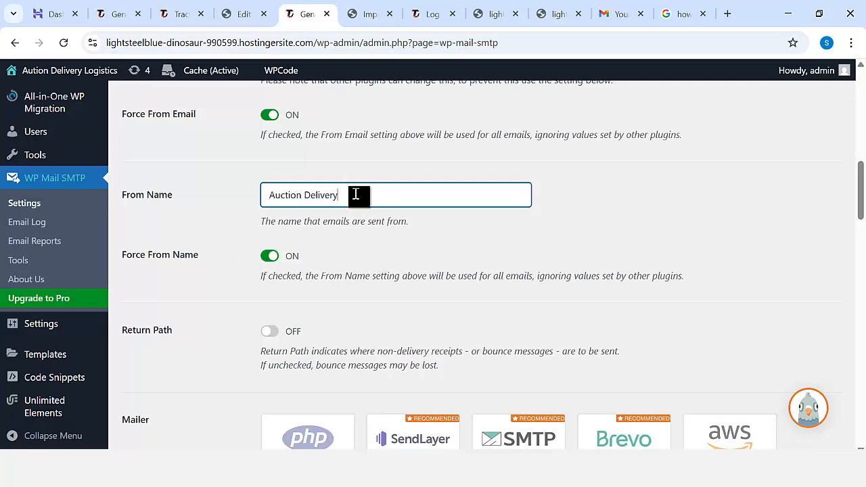
Examine the selected mailer and the Other SMTP host, encryption, port, authentication and login settings.
{"action": "scroll", "coordinate": [426, 251], "scroll_direction": "down", "scroll_amount": 2}
{"action": "scroll", "coordinate": [426, 252], "scroll_direction": "down", "scroll_amount": 3}
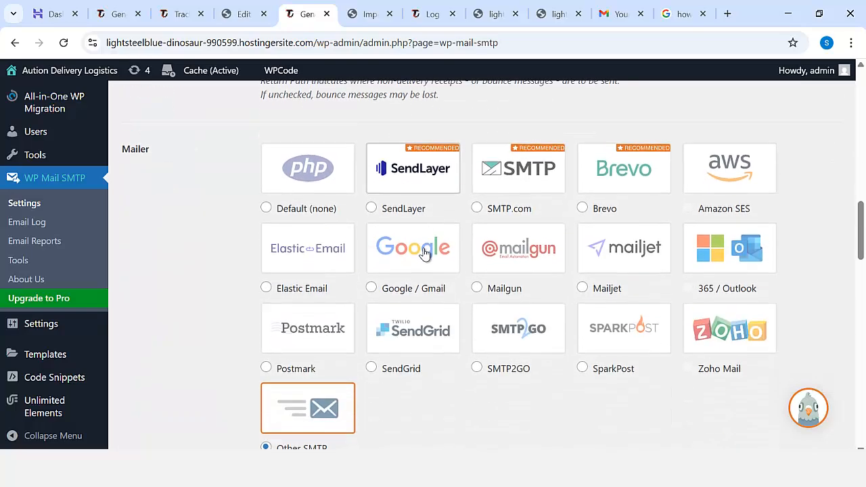
{"action": "scroll", "coordinate": [338, 284], "scroll_direction": "down", "scroll_amount": 2}
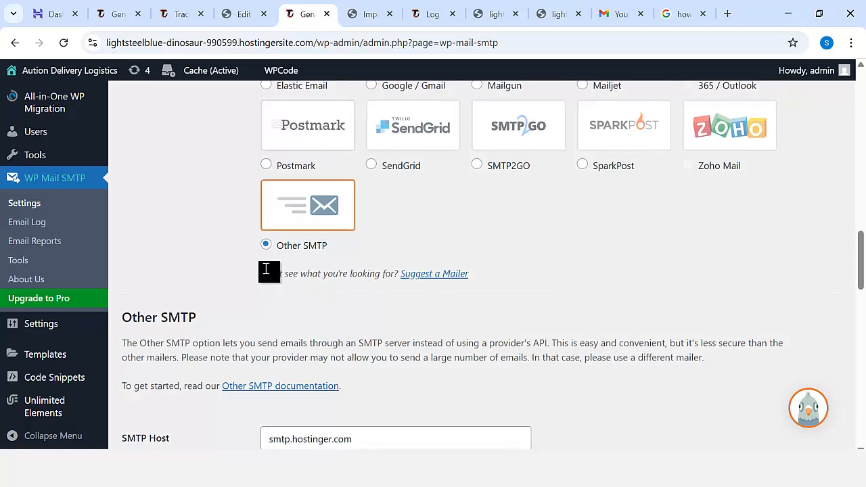
{"action": "scroll", "coordinate": [318, 264], "scroll_direction": "down", "scroll_amount": 2}
{"action": "scroll", "coordinate": [325, 266], "scroll_direction": "down", "scroll_amount": 1}
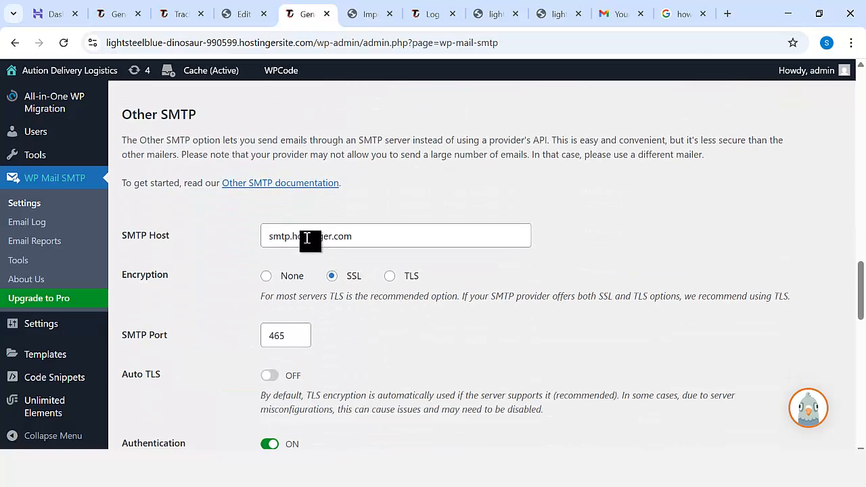
{"action": "left_click", "coordinate": [362, 237]}
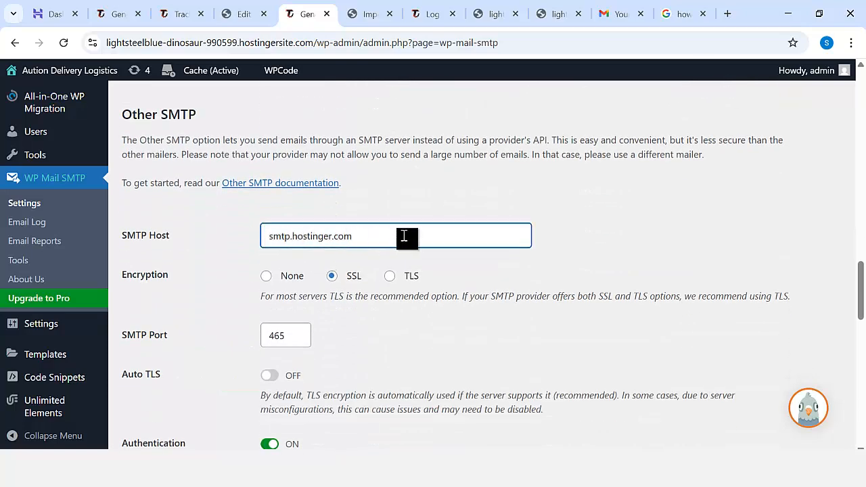
{"action": "scroll", "coordinate": [404, 239], "scroll_direction": "down", "scroll_amount": 2}
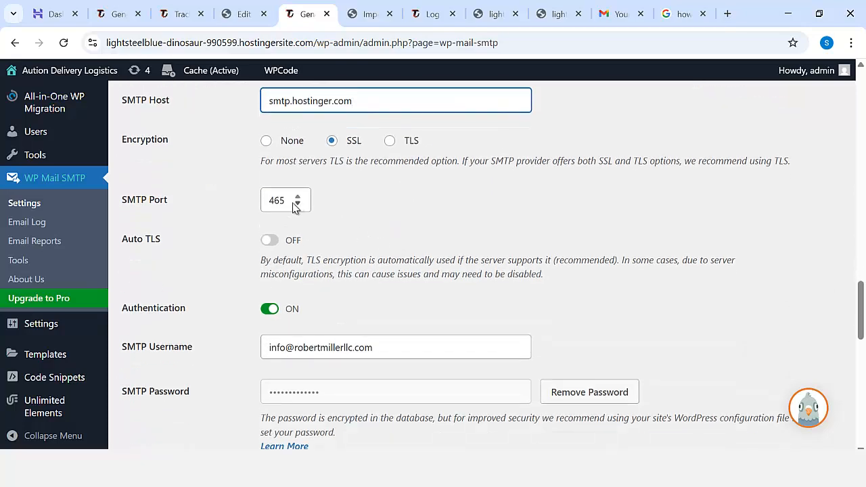
{"action": "scroll", "coordinate": [318, 267], "scroll_direction": "down", "scroll_amount": 1}
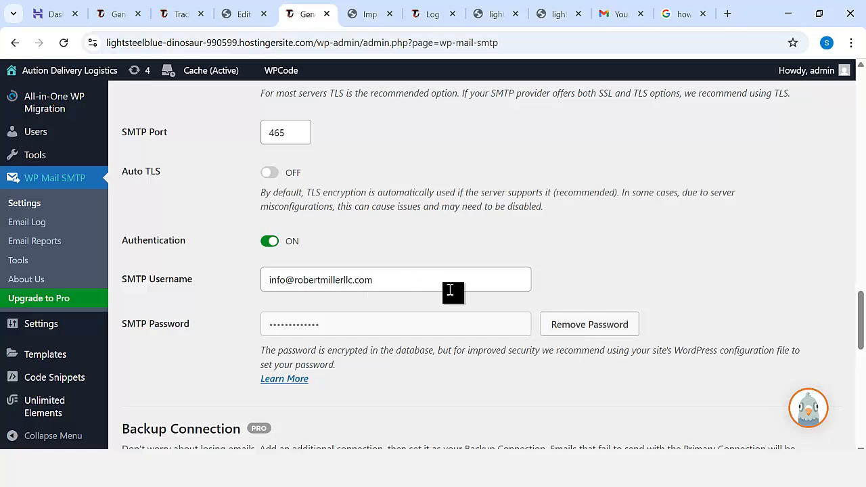
{"action": "scroll", "coordinate": [450, 291], "scroll_direction": "down", "scroll_amount": 1}
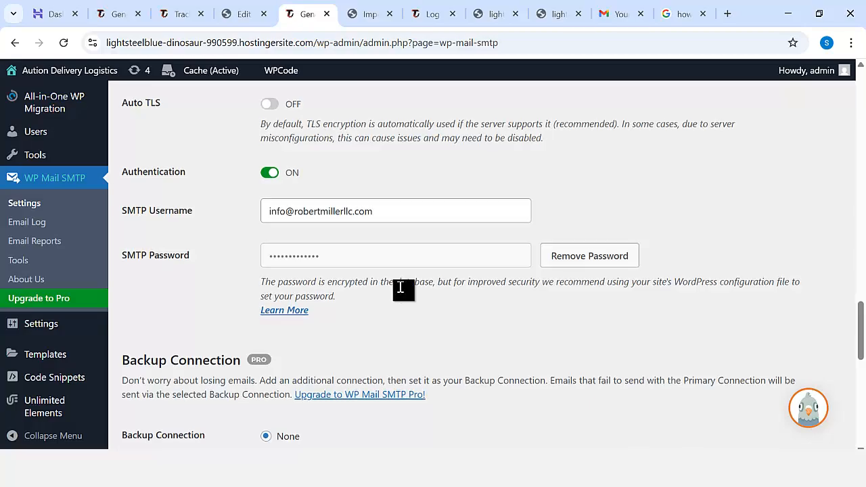
Save the WP Mail SMTP settings.
{"action": "scroll", "coordinate": [402, 289], "scroll_direction": "down", "scroll_amount": 2}
{"action": "scroll", "coordinate": [369, 261], "scroll_direction": "up", "scroll_amount": 2}
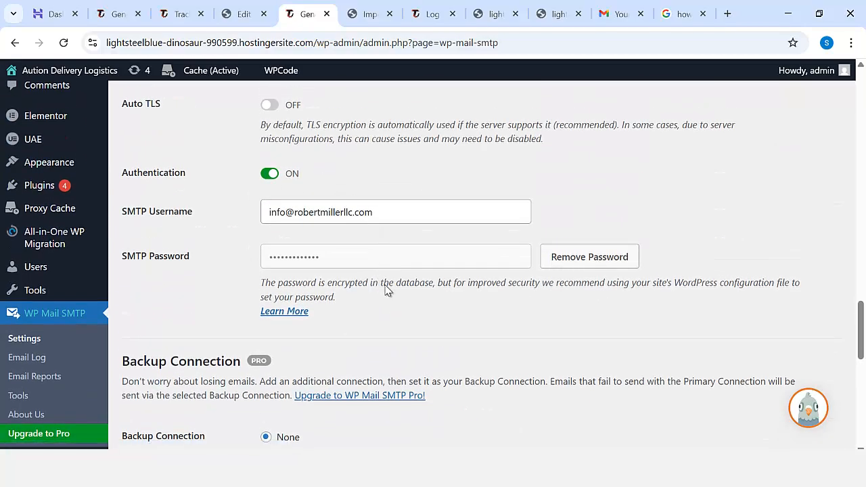
{"action": "scroll", "coordinate": [387, 291], "scroll_direction": "down", "scroll_amount": 4}
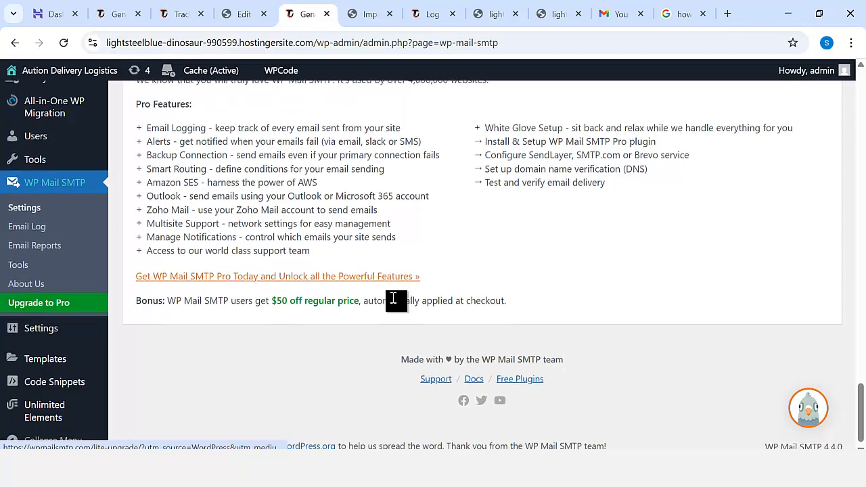
{"action": "scroll", "coordinate": [392, 302], "scroll_direction": "up", "scroll_amount": 15}
{"action": "scroll", "coordinate": [392, 302], "scroll_direction": "up", "scroll_amount": 15}
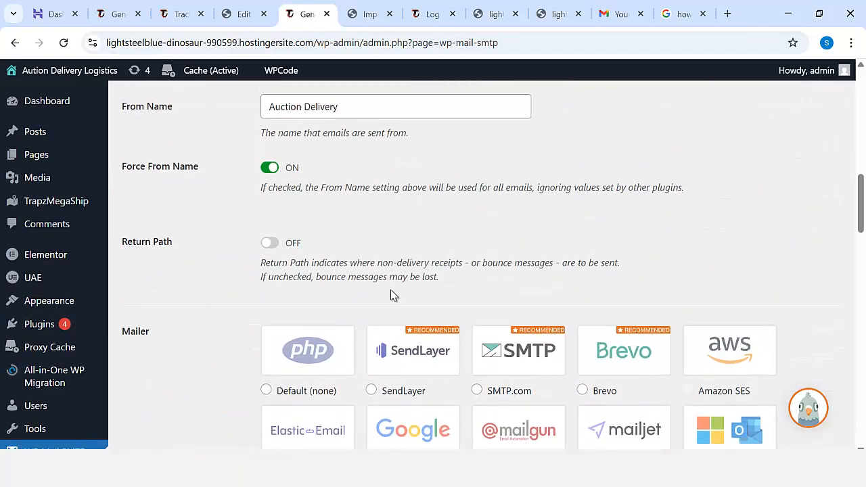
{"action": "scroll", "coordinate": [390, 284], "scroll_direction": "up", "scroll_amount": 1}
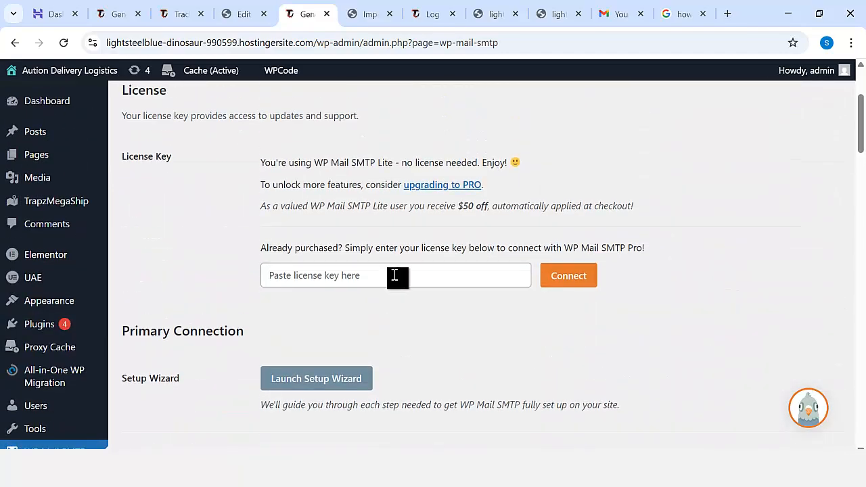
{"action": "scroll", "coordinate": [394, 274], "scroll_direction": "down", "scroll_amount": 15}
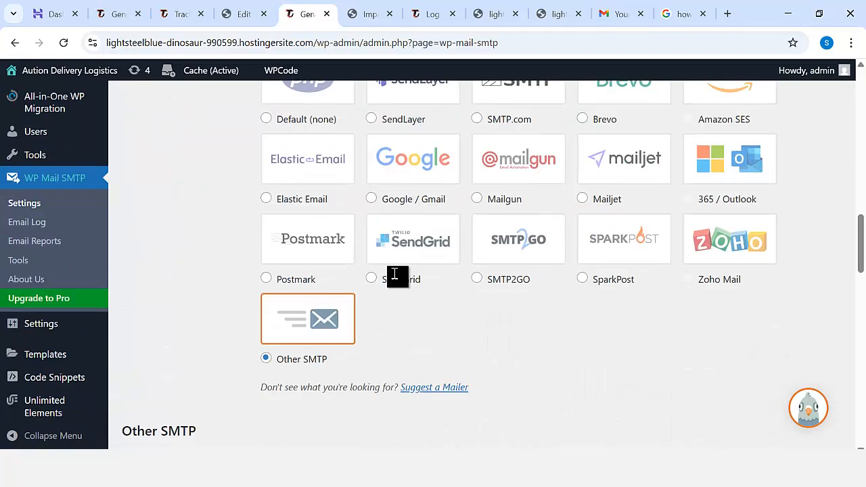
{"action": "scroll", "coordinate": [395, 274], "scroll_direction": "down", "scroll_amount": 15}
{"action": "scroll", "coordinate": [226, 296], "scroll_direction": "up", "scroll_amount": 5}
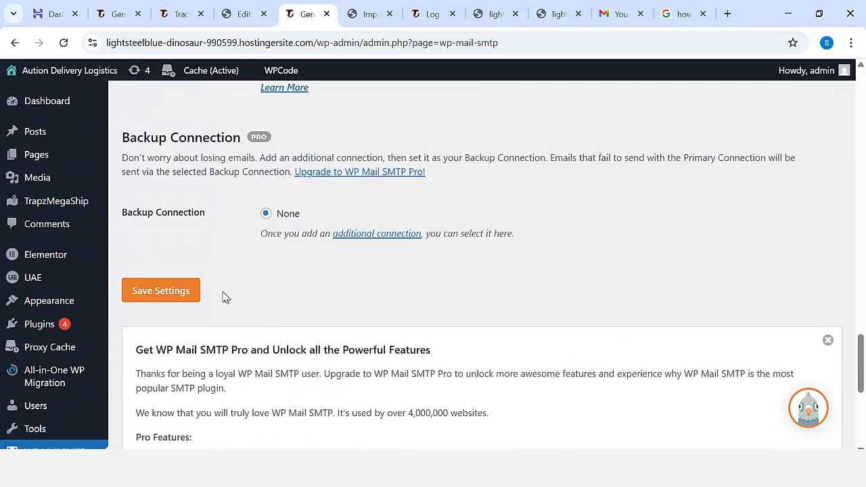
{"action": "left_click", "coordinate": [157, 301]}
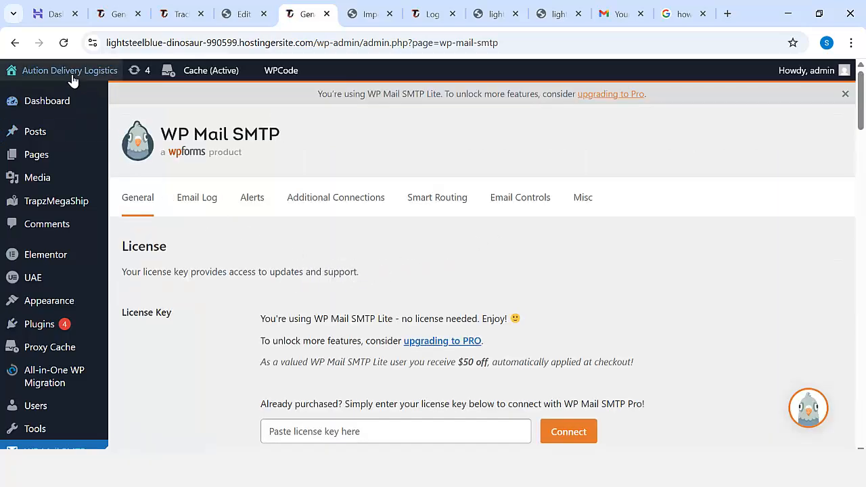
Open the live site in a new browser tab and view its homepage.
{"action": "mouse_move", "coordinate": [64, 81]}
{"action": "right_click", "coordinate": [35, 100]}
{"action": "left_click", "coordinate": [68, 112]}
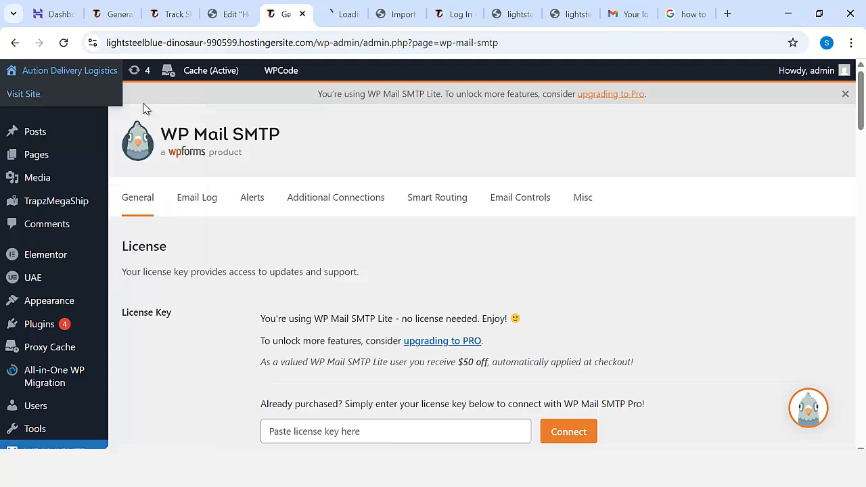
{"action": "left_click", "coordinate": [341, 14]}
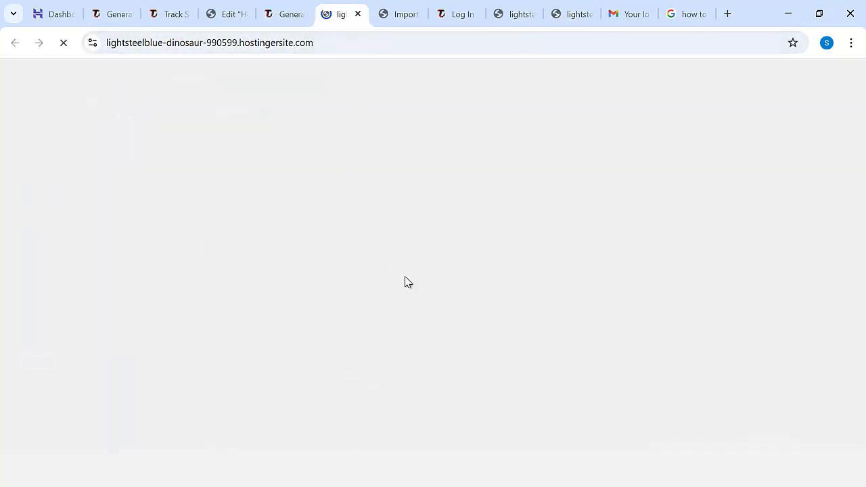
{"action": "scroll", "coordinate": [534, 290], "scroll_direction": "down", "scroll_amount": 2}
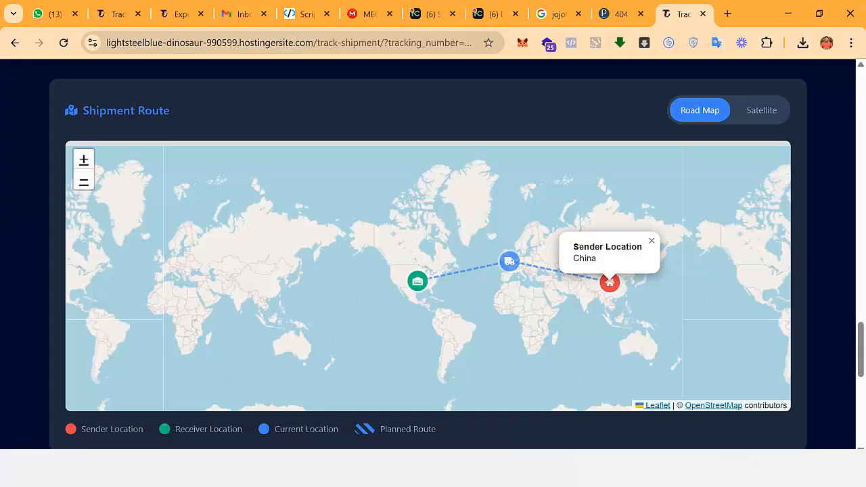
Reload the shipment tracking page, and download and open the shipment's PDF tracking report.
{"action": "left_click", "coordinate": [63, 43]}
{"action": "scroll", "coordinate": [836, 221], "scroll_direction": "up", "scroll_amount": 15}
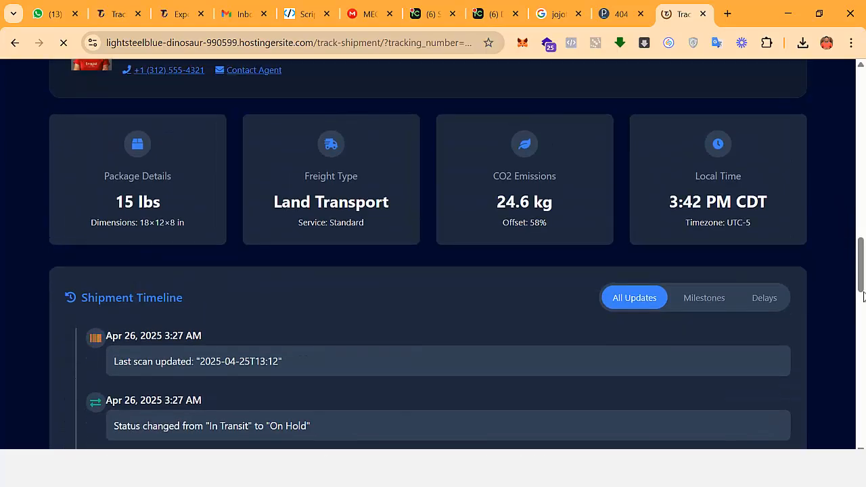
{"action": "scroll", "coordinate": [862, 292], "scroll_direction": "up", "scroll_amount": 10}
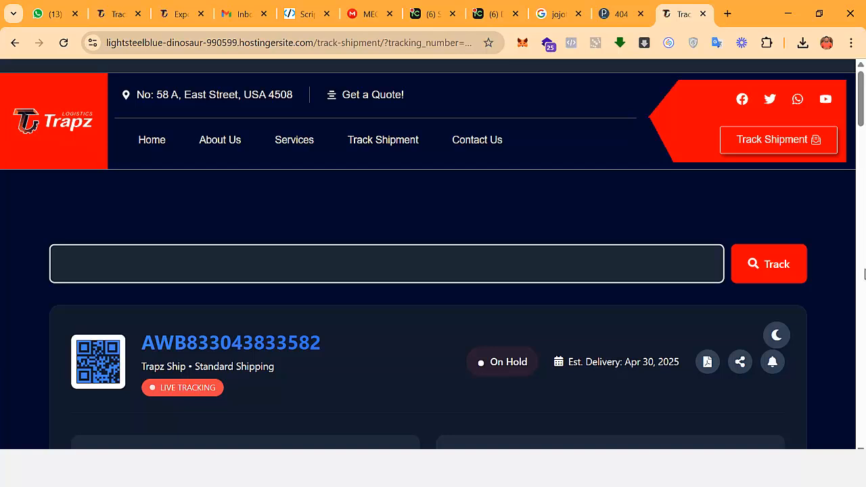
{"action": "scroll", "coordinate": [514, 209], "scroll_direction": "down", "scroll_amount": 3}
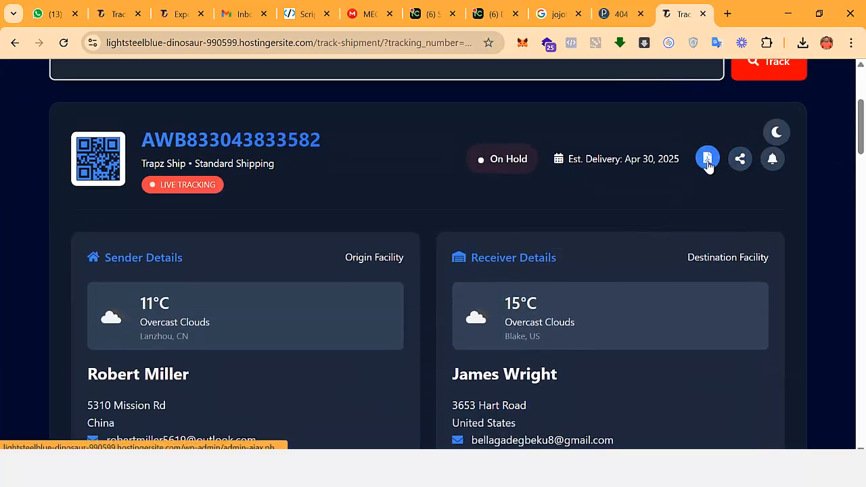
{"action": "left_click", "coordinate": [707, 162]}
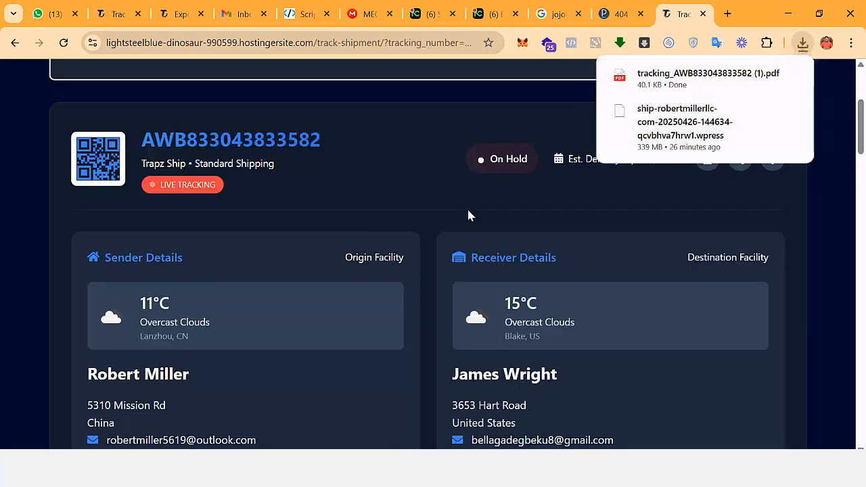
{"action": "left_click", "coordinate": [686, 88]}
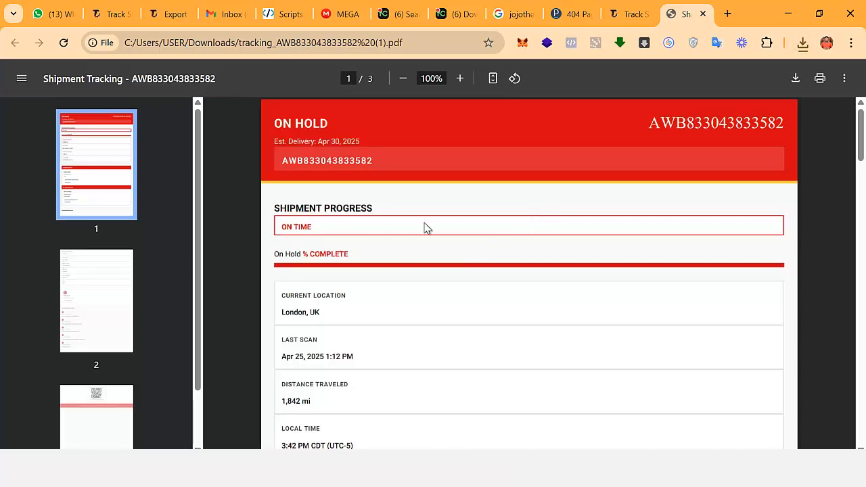
Examine the PDF report's shipment progress, sender and receiver details, package details, delivery agent and timeline.
{"action": "scroll", "coordinate": [404, 210], "scroll_direction": "down", "scroll_amount": 3}
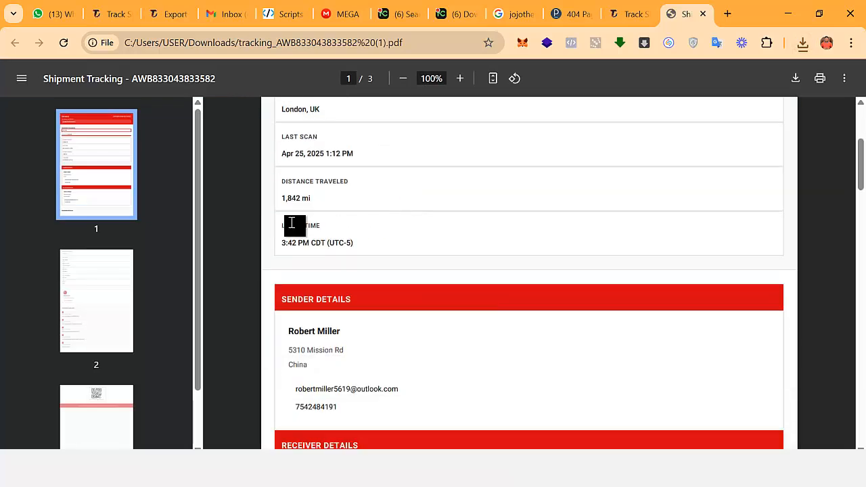
{"action": "scroll", "coordinate": [284, 195], "scroll_direction": "up", "scroll_amount": 2}
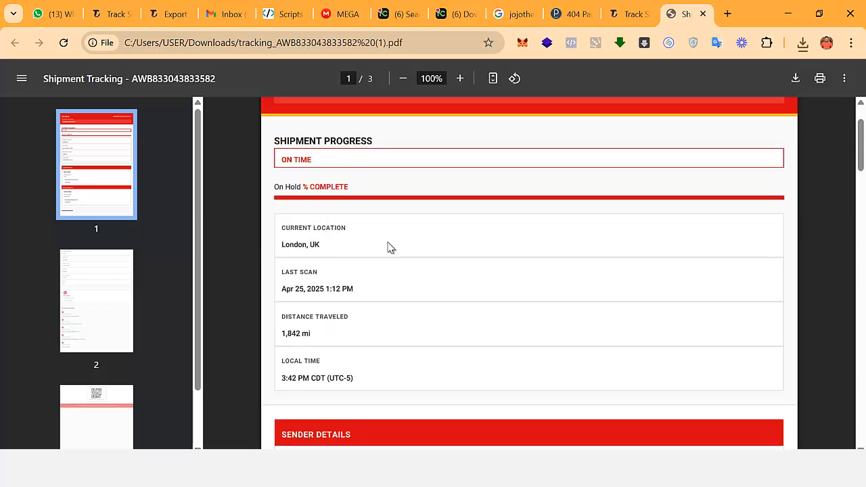
{"action": "scroll", "coordinate": [389, 248], "scroll_direction": "down", "scroll_amount": 3}
{"action": "scroll", "coordinate": [345, 269], "scroll_direction": "down", "scroll_amount": 1}
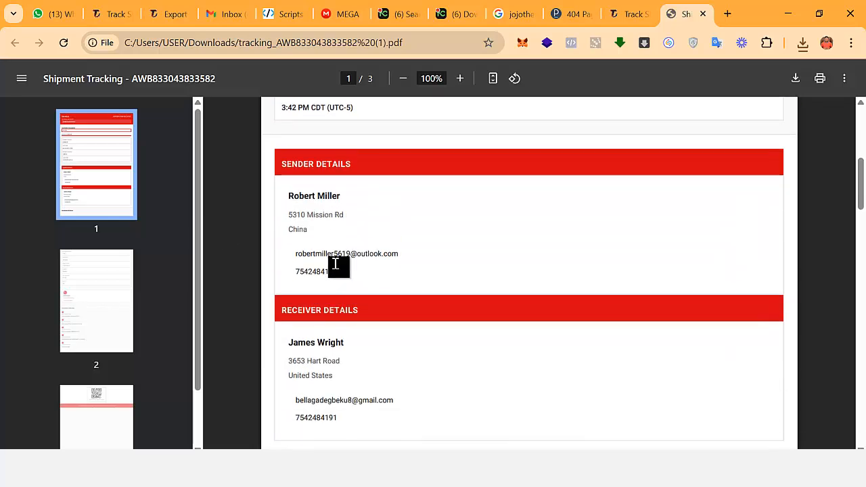
{"action": "scroll", "coordinate": [334, 263], "scroll_direction": "down", "scroll_amount": 2}
{"action": "scroll", "coordinate": [348, 224], "scroll_direction": "down", "scroll_amount": 3}
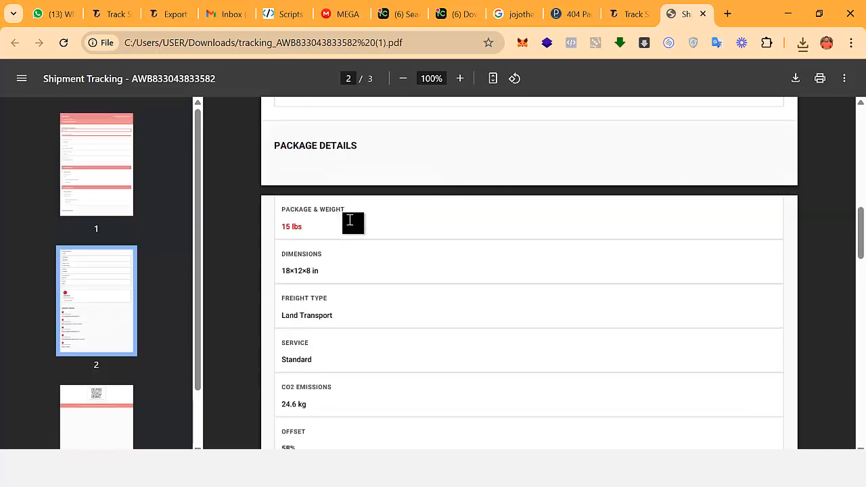
{"action": "scroll", "coordinate": [348, 226], "scroll_direction": "down", "scroll_amount": 2}
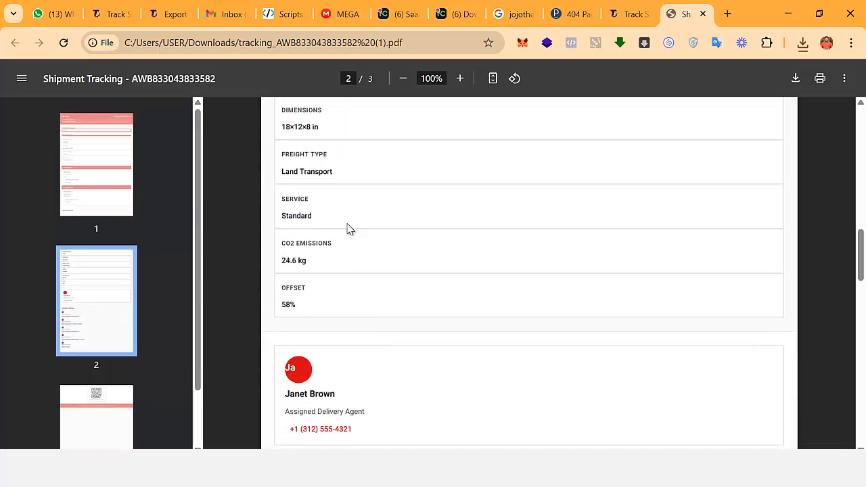
{"action": "scroll", "coordinate": [348, 229], "scroll_direction": "down", "scroll_amount": 2}
{"action": "scroll", "coordinate": [350, 223], "scroll_direction": "down", "scroll_amount": 1}
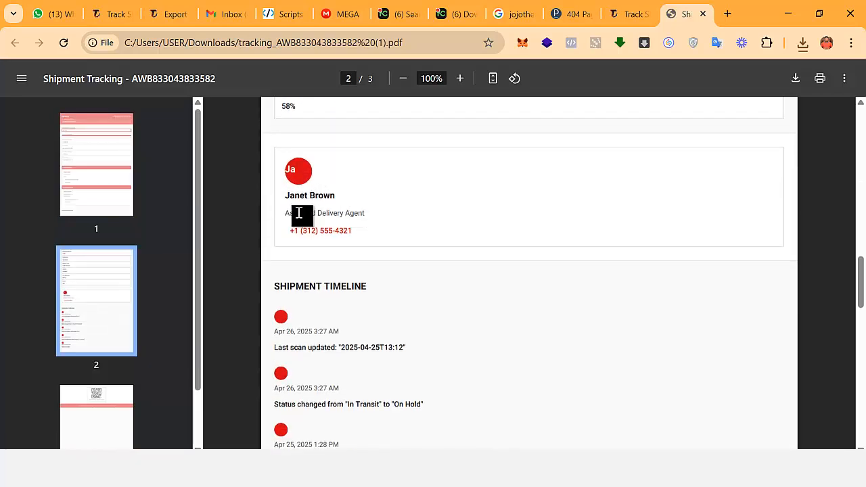
Examine the rest of the PDF report down to its QR code and footer, and return to the shipment tracking page.
{"action": "scroll", "coordinate": [378, 223], "scroll_direction": "down", "scroll_amount": 2}
{"action": "scroll", "coordinate": [325, 201], "scroll_direction": "down", "scroll_amount": 4}
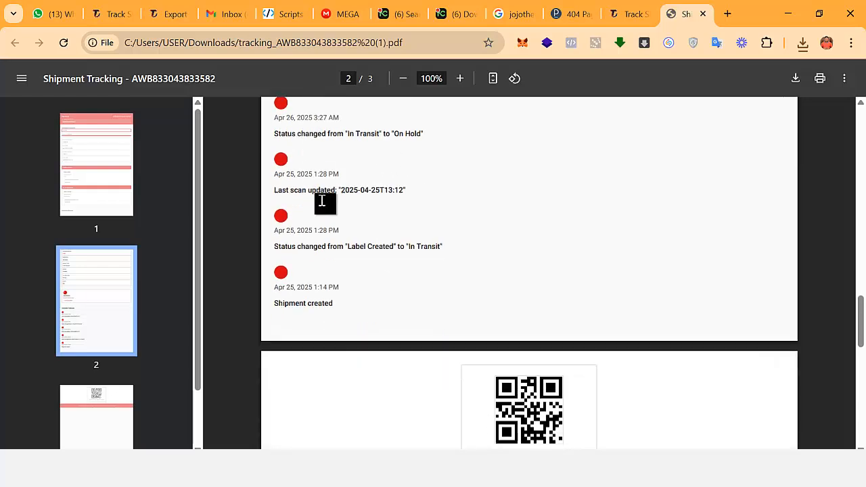
{"action": "scroll", "coordinate": [507, 284], "scroll_direction": "down", "scroll_amount": 4}
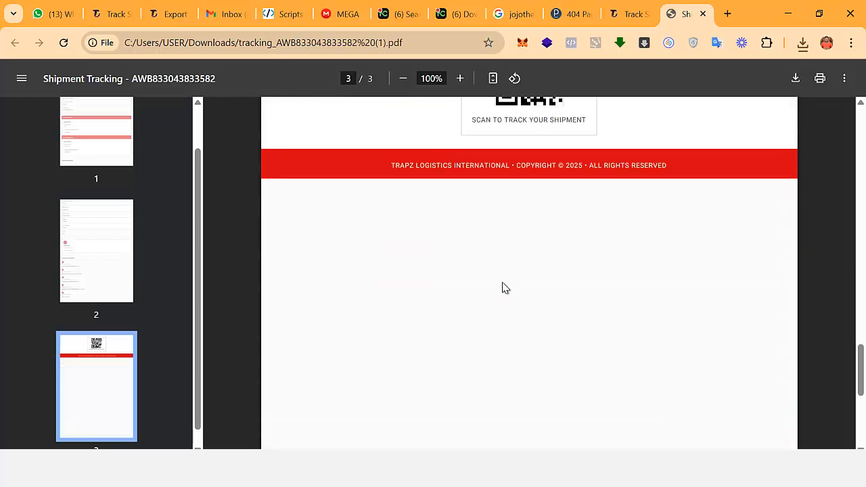
{"action": "scroll", "coordinate": [503, 290], "scroll_direction": "up", "scroll_amount": 2}
{"action": "scroll", "coordinate": [504, 270], "scroll_direction": "up", "scroll_amount": 10}
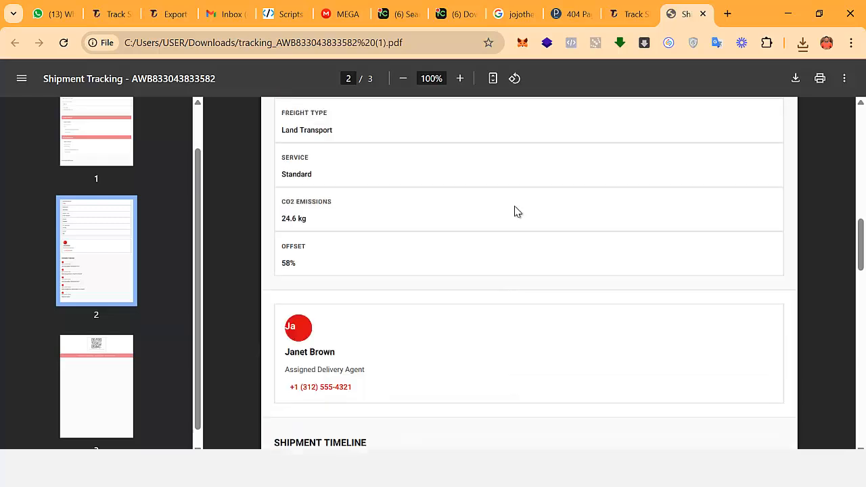
{"action": "left_click", "coordinate": [629, 14]}
{"action": "scroll", "coordinate": [675, 224], "scroll_direction": "up", "scroll_amount": 3}
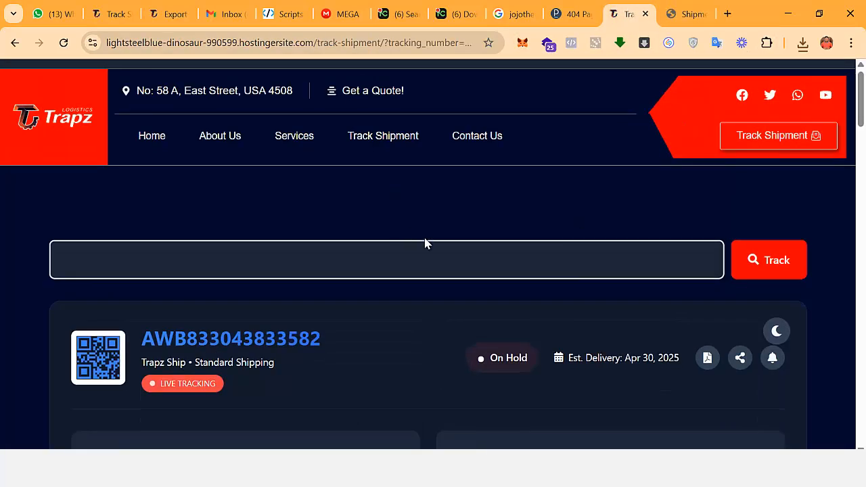
{"action": "scroll", "coordinate": [521, 277], "scroll_direction": "down", "scroll_amount": 3}
{"action": "scroll", "coordinate": [706, 310], "scroll_direction": "up", "scroll_amount": 3}
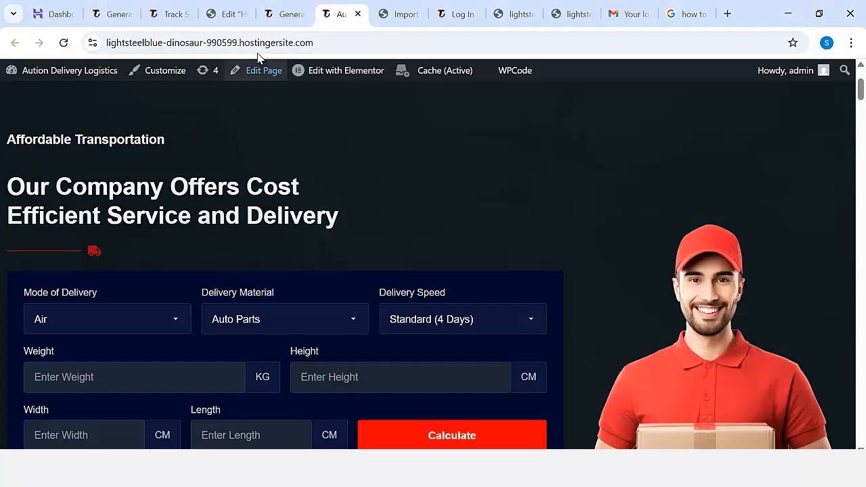
Open the WordPress menu editor and review the main menu's items and display location.
{"action": "left_click", "coordinate": [290, 15]}
{"action": "scroll", "coordinate": [56, 207], "scroll_direction": "down", "scroll_amount": 1}
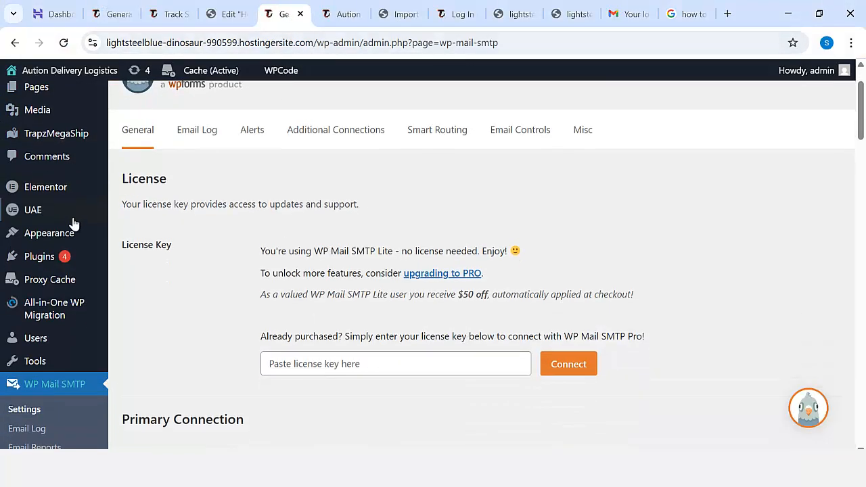
{"action": "mouse_move", "coordinate": [79, 230]}
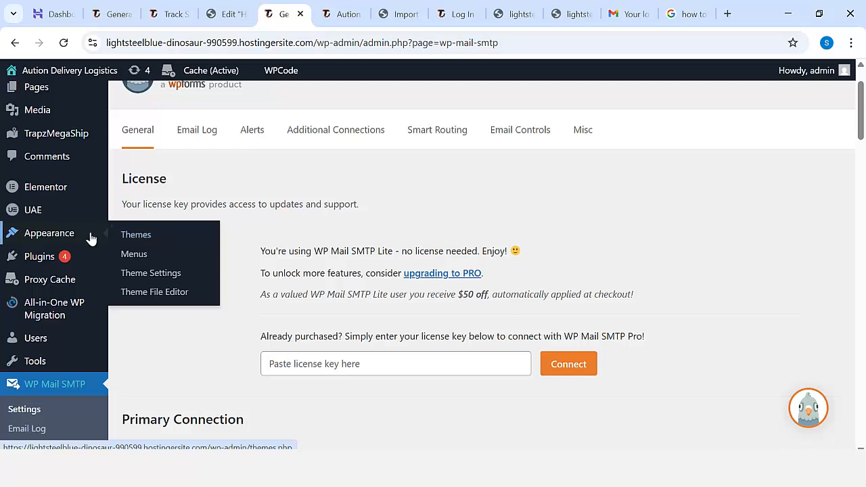
{"action": "left_click", "coordinate": [139, 258]}
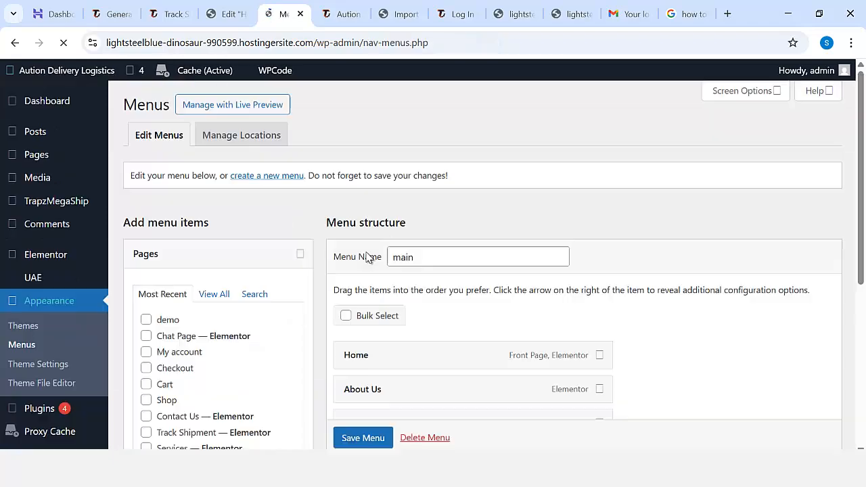
{"action": "scroll", "coordinate": [406, 252], "scroll_direction": "down", "scroll_amount": 3}
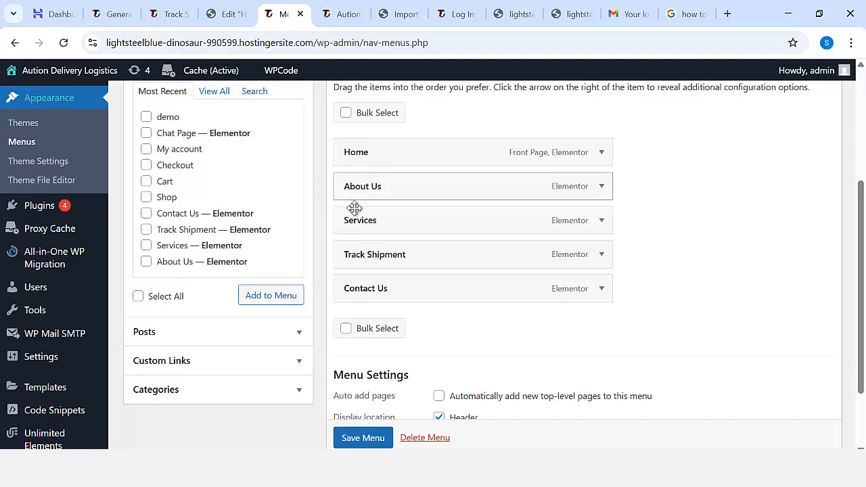
{"action": "scroll", "coordinate": [433, 230], "scroll_direction": "down", "scroll_amount": 2}
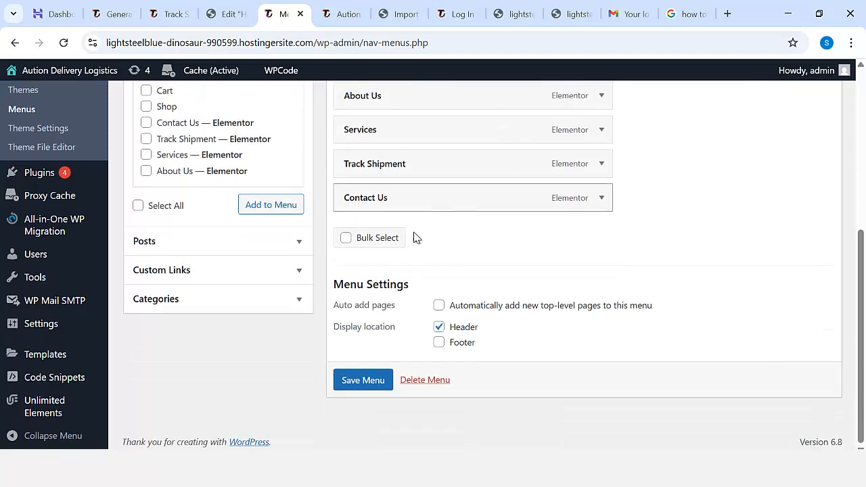
{"action": "scroll", "coordinate": [413, 237], "scroll_direction": "up", "scroll_amount": 1}
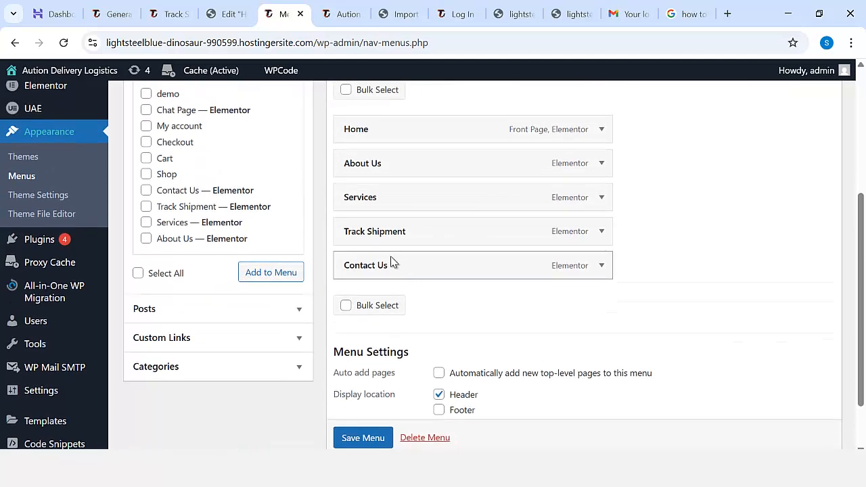
Try placing Contact Us above Track Shipment in the main menu, and move Contact Us back to the end.
{"action": "left_click_drag", "start_coordinate": [391, 246], "coordinate": [389, 226]}
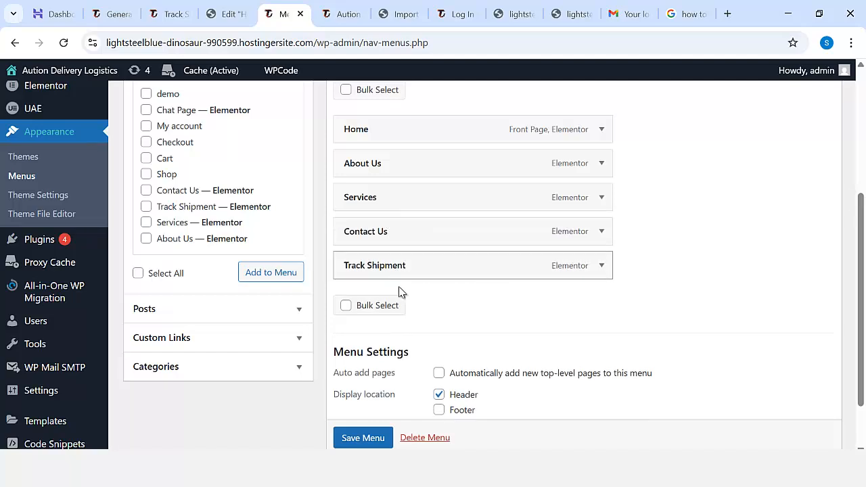
{"action": "scroll", "coordinate": [439, 321], "scroll_direction": "down", "scroll_amount": 1}
{"action": "scroll", "coordinate": [460, 297], "scroll_direction": "up", "scroll_amount": 2}
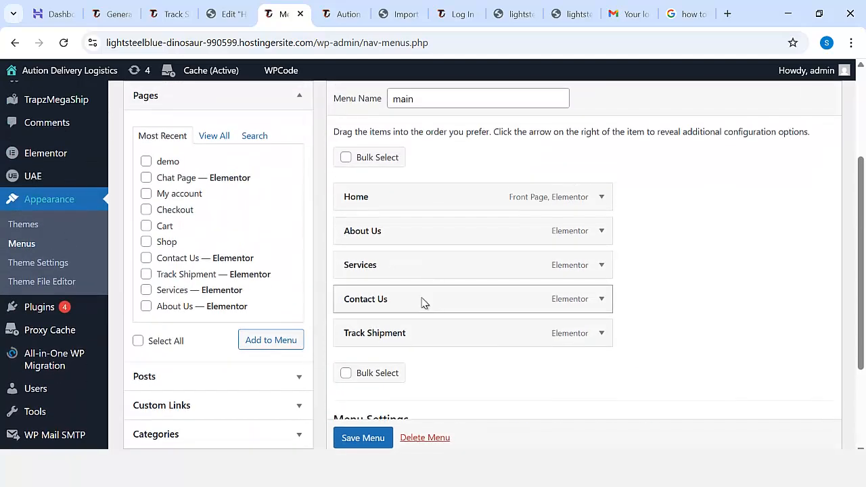
{"action": "left_click_drag", "start_coordinate": [357, 299], "coordinate": [356, 321]}
{"action": "scroll", "coordinate": [277, 264], "scroll_direction": "down", "scroll_amount": 2}
{"action": "scroll", "coordinate": [285, 270], "scroll_direction": "up", "scroll_amount": 4}
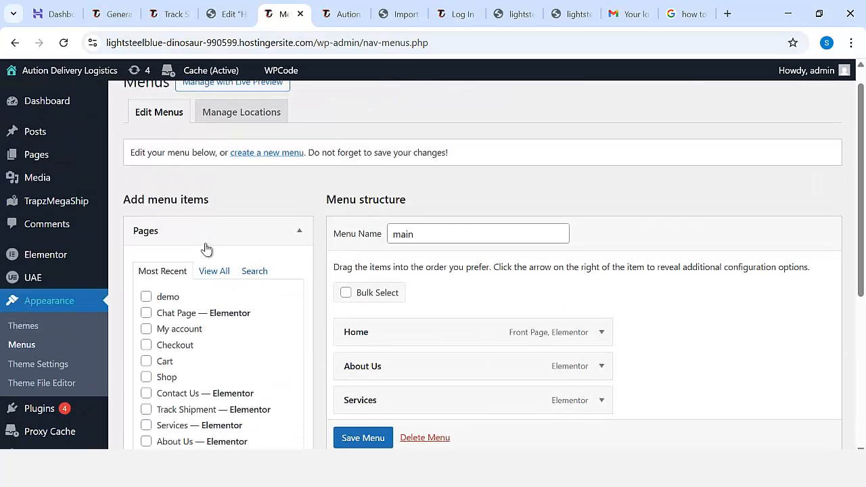
Leave the menu editor without saving, open the Hello theme settings and review the available options.
{"action": "scroll", "coordinate": [65, 259], "scroll_direction": "down", "scroll_amount": 3}
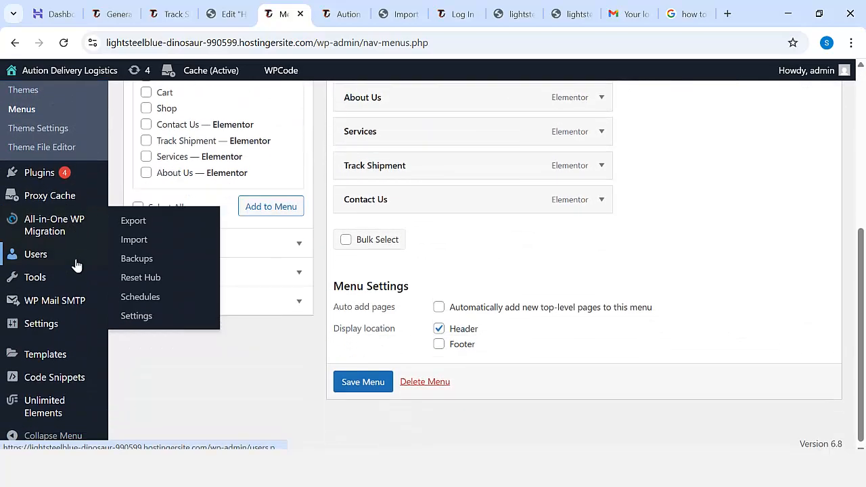
{"action": "mouse_move", "coordinate": [91, 322]}
{"action": "scroll", "coordinate": [88, 305], "scroll_direction": "up", "scroll_amount": 4}
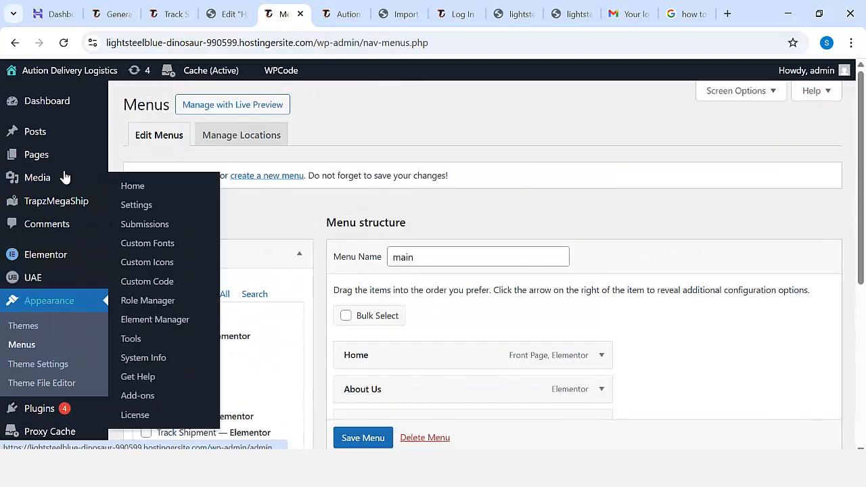
{"action": "mouse_move", "coordinate": [86, 207]}
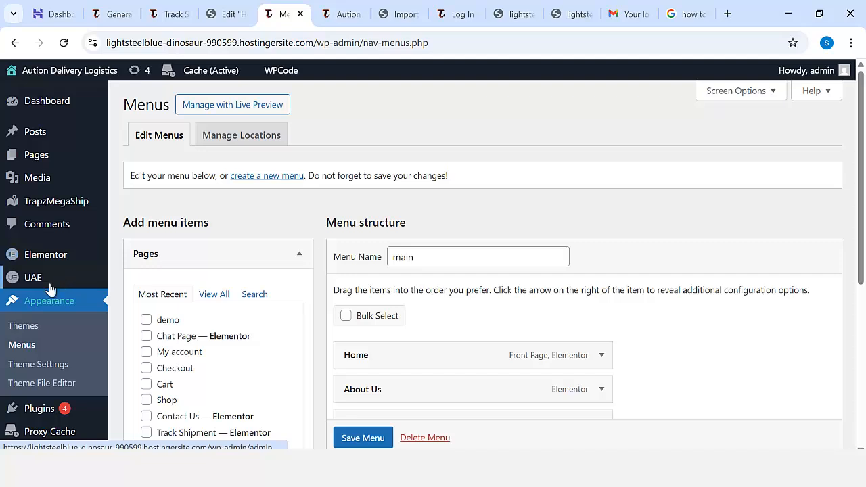
{"action": "left_click", "coordinate": [58, 364]}
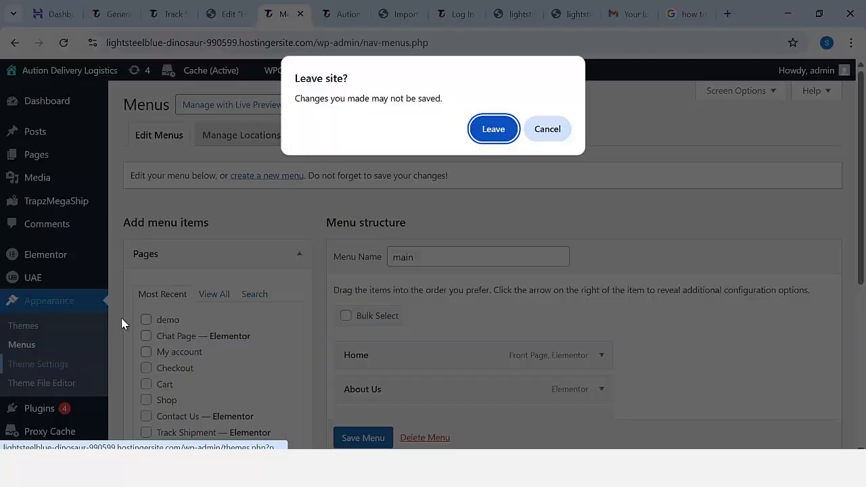
{"action": "left_click", "coordinate": [492, 129]}
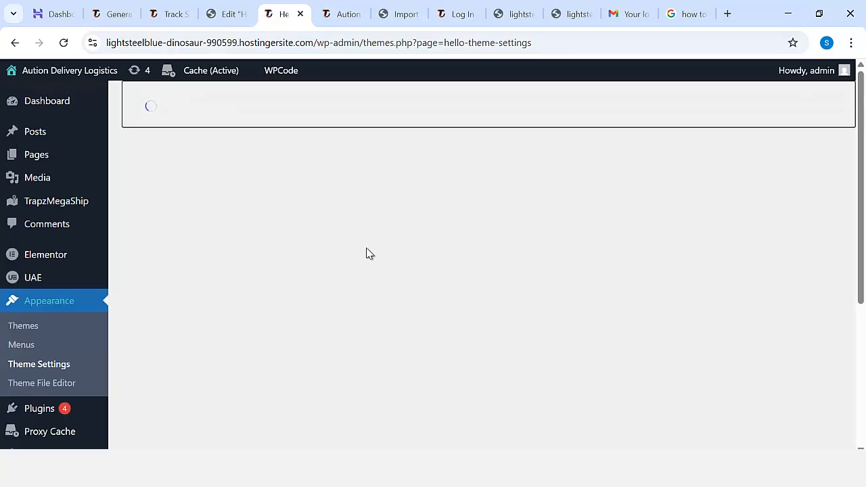
{"action": "scroll", "coordinate": [366, 252], "scroll_direction": "down", "scroll_amount": 6}
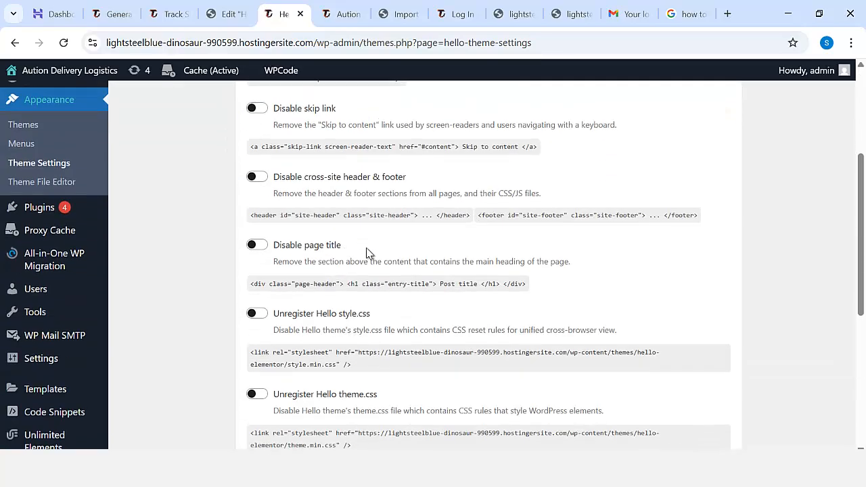
{"action": "scroll", "coordinate": [369, 253], "scroll_direction": "down", "scroll_amount": 3}
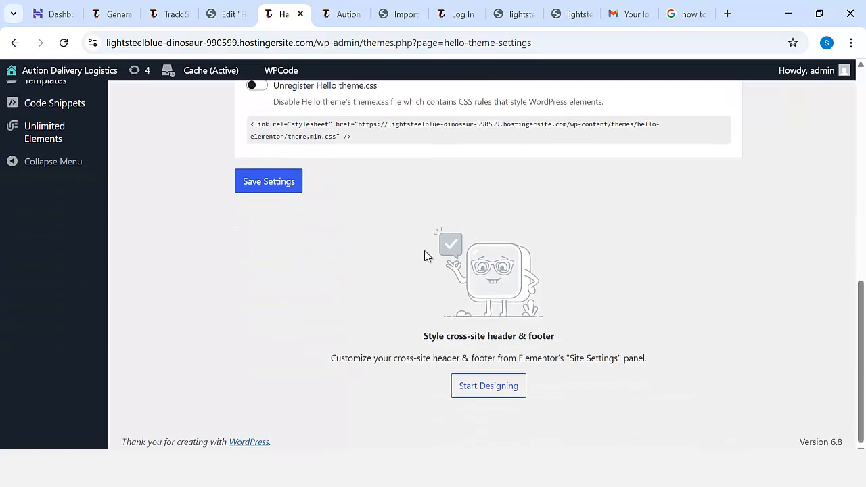
{"action": "scroll", "coordinate": [423, 256], "scroll_direction": "up", "scroll_amount": 10}
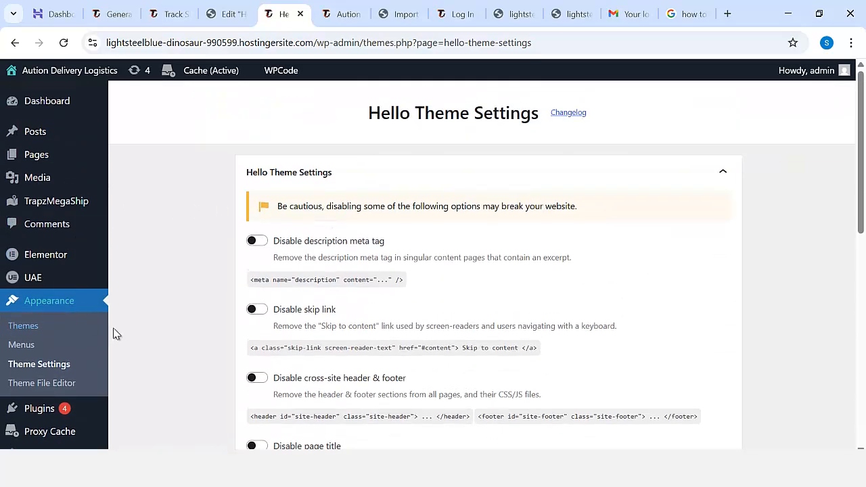
{"action": "scroll", "coordinate": [90, 259], "scroll_direction": "down", "scroll_amount": 2}
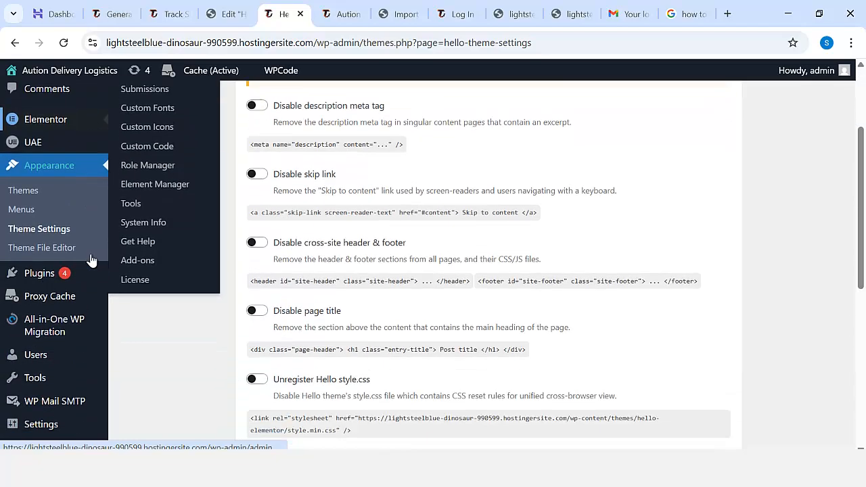
{"action": "scroll", "coordinate": [92, 260], "scroll_direction": "down", "scroll_amount": 1}
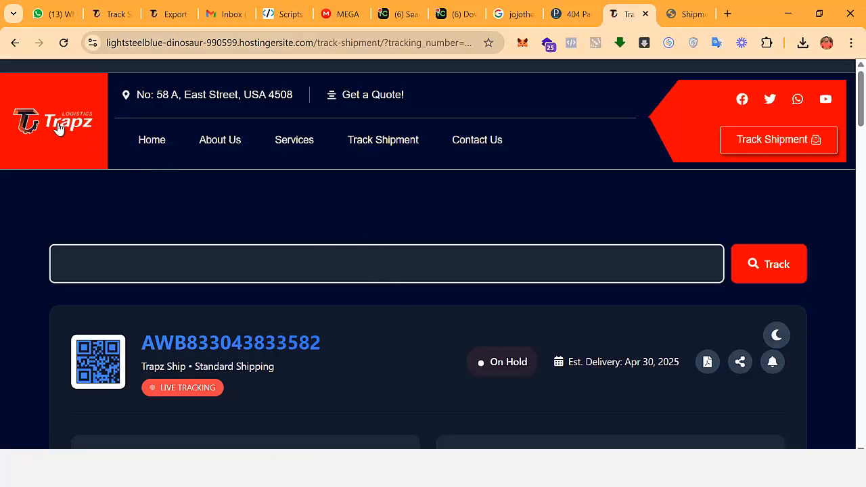
Copy the image address of the Trapz logo on the tracking page and open it in a new browser tab.
{"action": "right_click", "coordinate": [58, 130]}
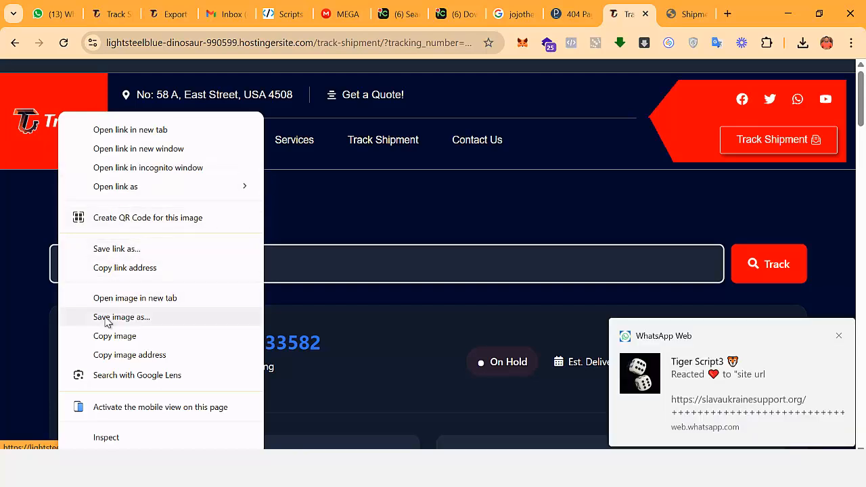
{"action": "left_click", "coordinate": [111, 354]}
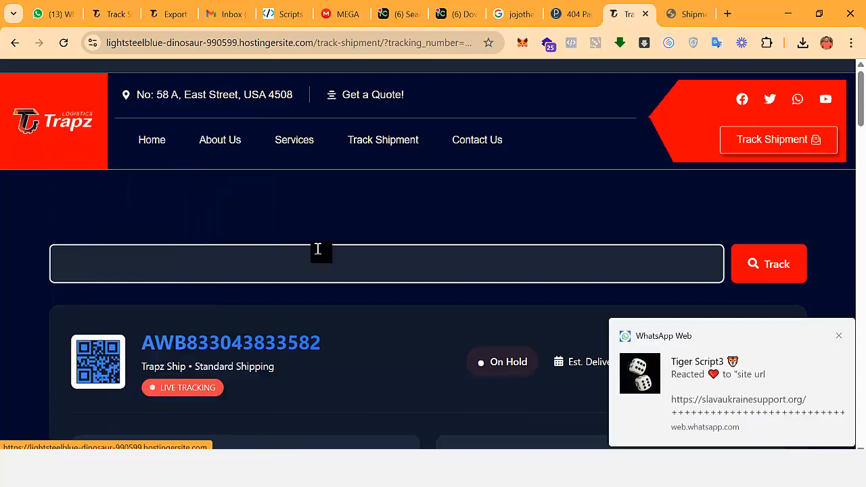
{"action": "left_click", "coordinate": [727, 14]}
{"action": "left_click", "coordinate": [463, 42]}
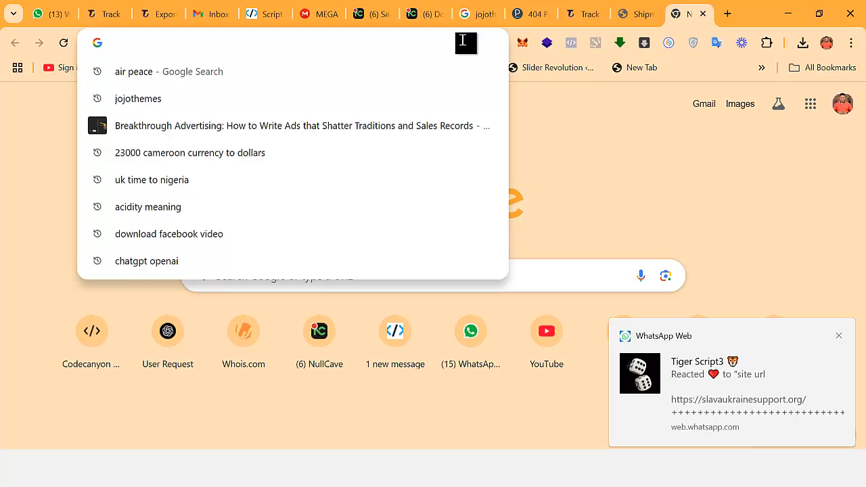
{"action": "key", "text": "ctrl+v"}
{"action": "key", "text": "Return"}
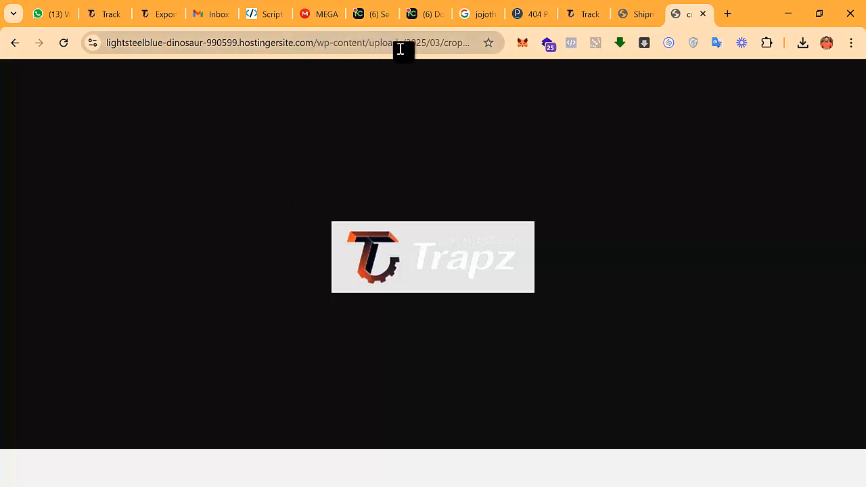
{"action": "left_click", "coordinate": [460, 47]}
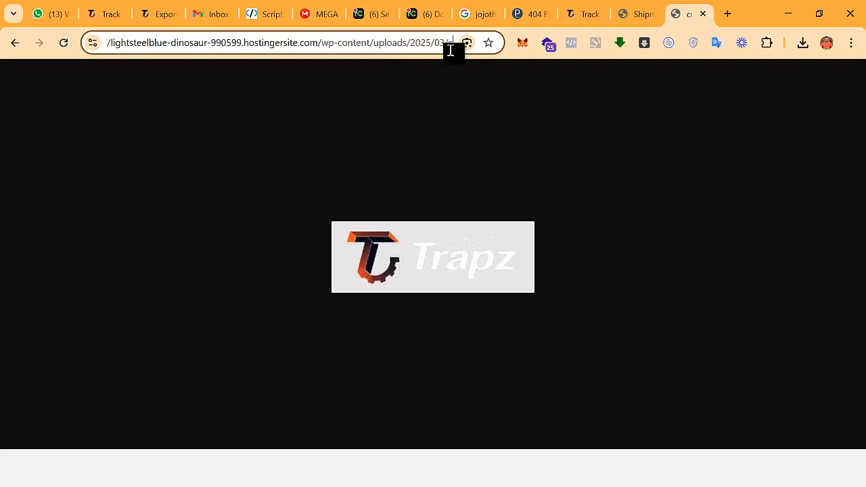
Return to the shipment tracking page and examine its sender and receiver details, package, progress, timeline, route map and footer.
{"action": "left_click", "coordinate": [639, 14]}
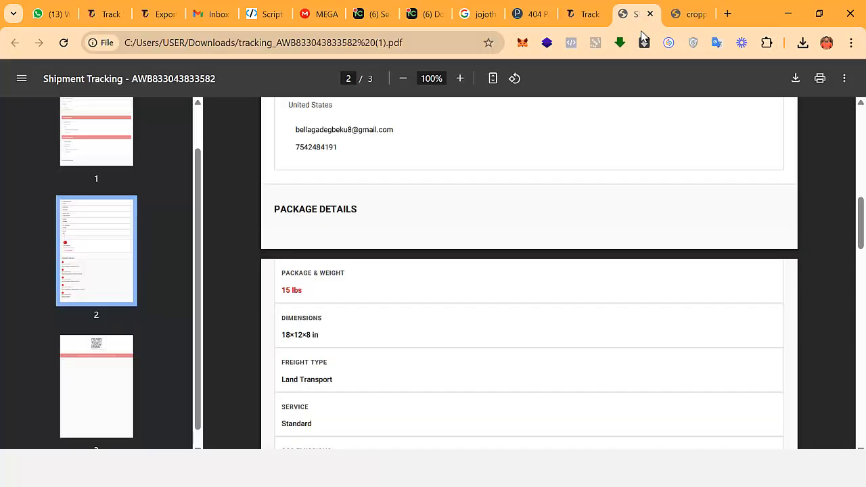
{"action": "left_click", "coordinate": [585, 19]}
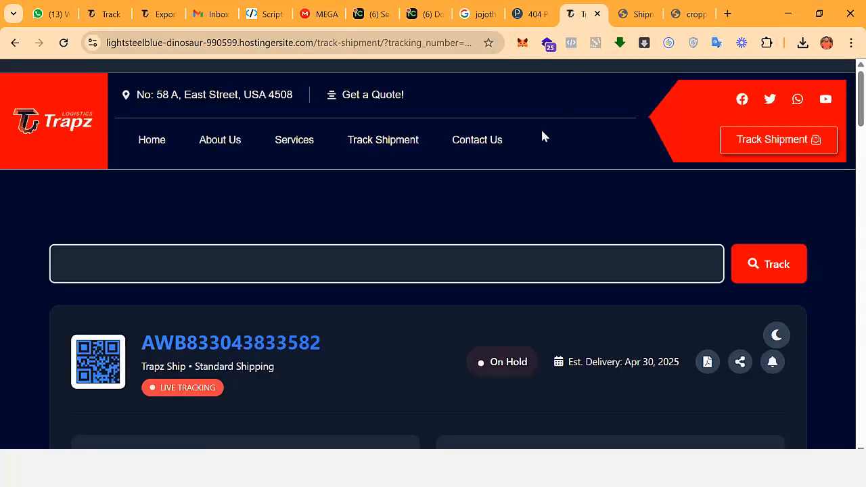
{"action": "scroll", "coordinate": [456, 185], "scroll_direction": "down", "scroll_amount": 7}
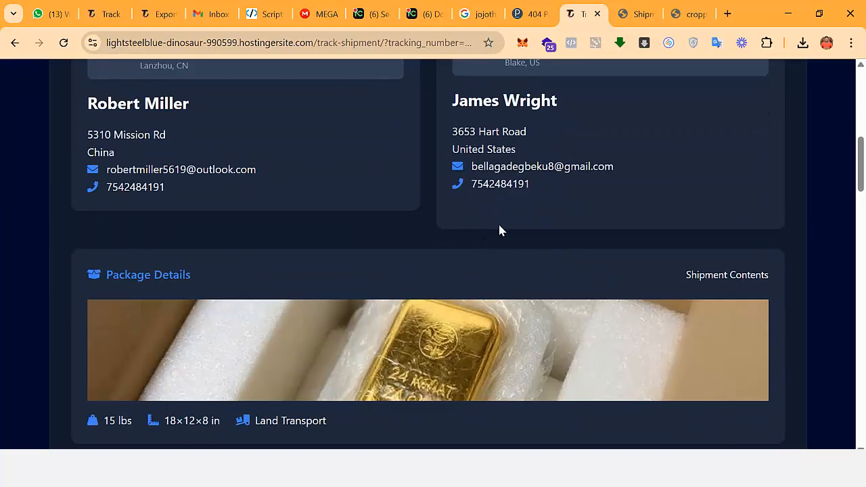
{"action": "scroll", "coordinate": [535, 239], "scroll_direction": "up", "scroll_amount": 8}
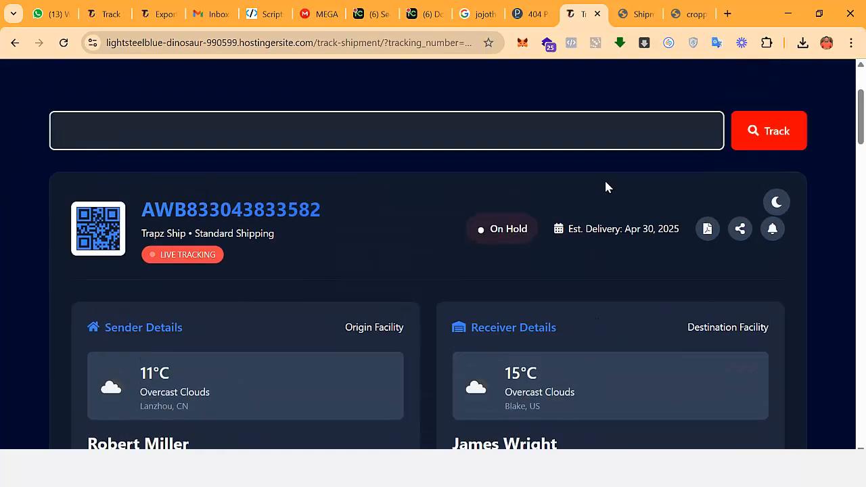
{"action": "scroll", "coordinate": [406, 226], "scroll_direction": "down", "scroll_amount": 3}
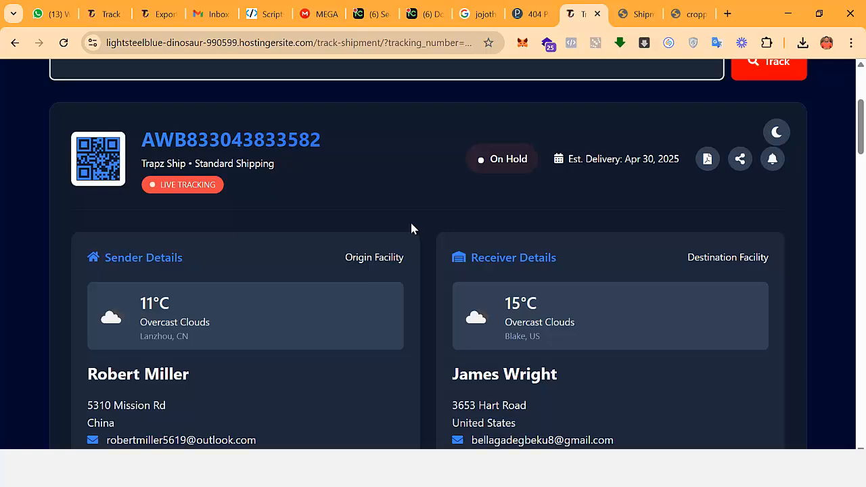
{"action": "scroll", "coordinate": [466, 329], "scroll_direction": "down", "scroll_amount": 8}
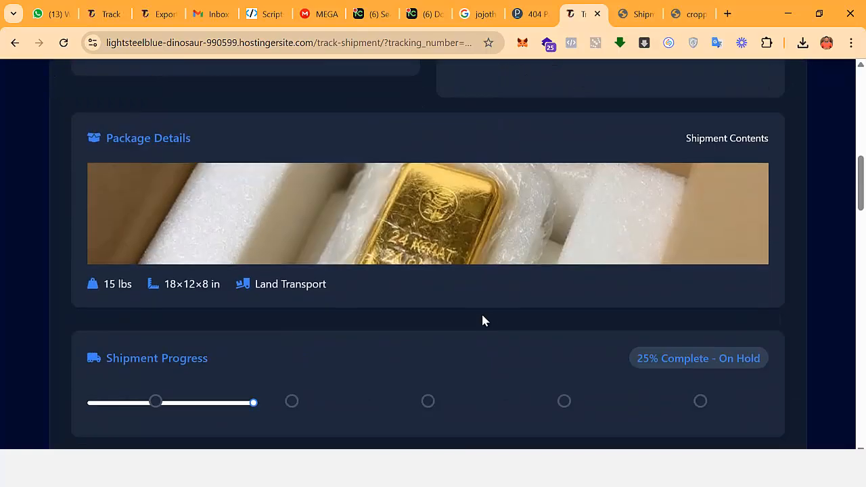
{"action": "scroll", "coordinate": [484, 316], "scroll_direction": "down", "scroll_amount": 15}
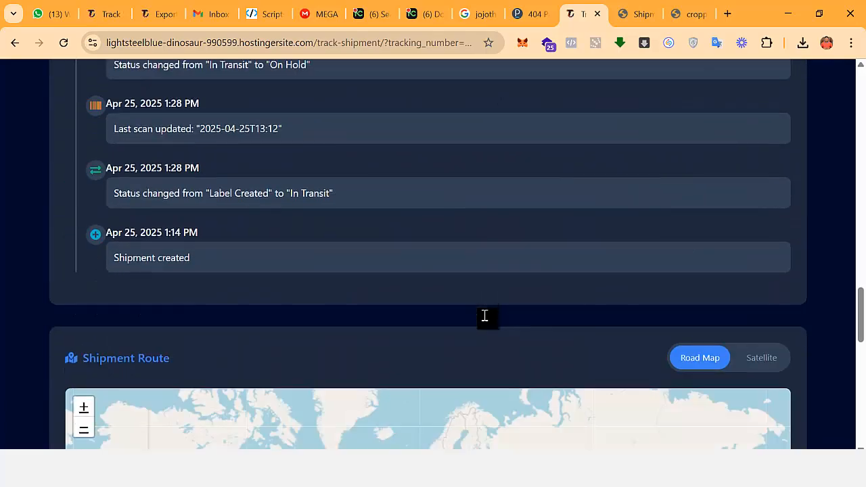
{"action": "scroll", "coordinate": [484, 316], "scroll_direction": "down", "scroll_amount": 4}
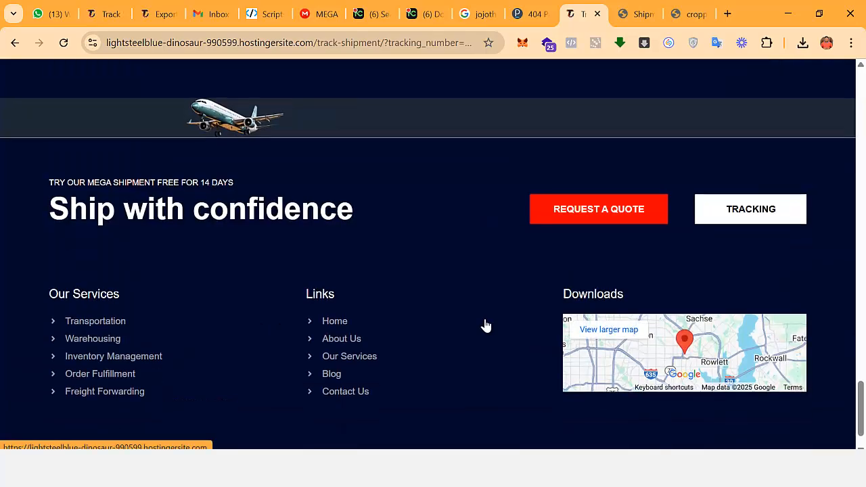
{"action": "scroll", "coordinate": [836, 292], "scroll_direction": "up", "scroll_amount": 5}
{"action": "scroll", "coordinate": [836, 292], "scroll_direction": "up", "scroll_amount": 5}
{"action": "left_click_drag", "start_coordinate": [862, 329], "coordinate": [865, 118]}
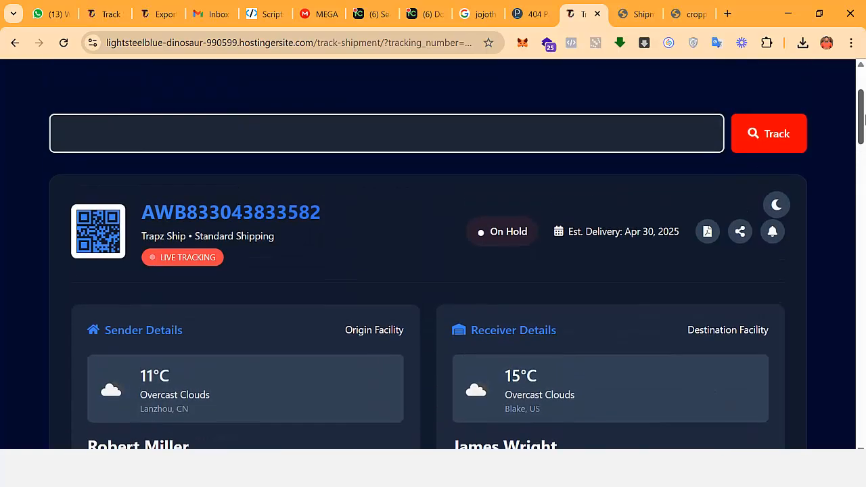
{"action": "scroll", "coordinate": [377, 228], "scroll_direction": "up", "scroll_amount": 2}
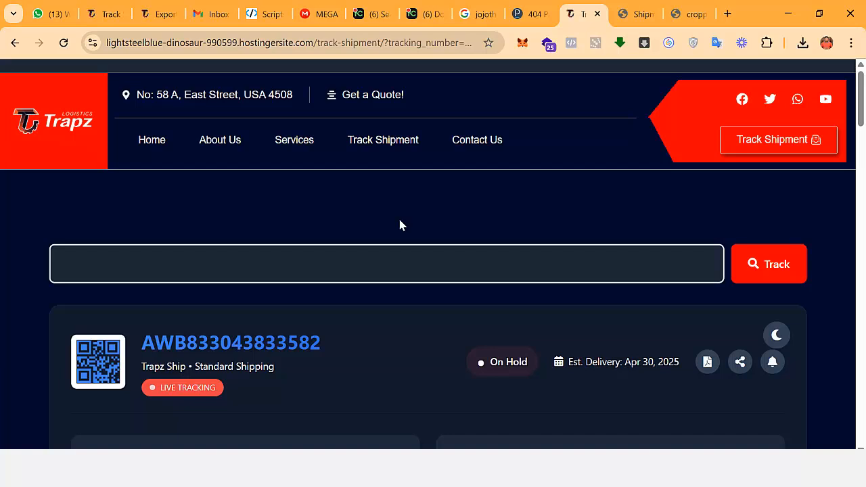
{"action": "scroll", "coordinate": [409, 232], "scroll_direction": "down", "scroll_amount": 1}
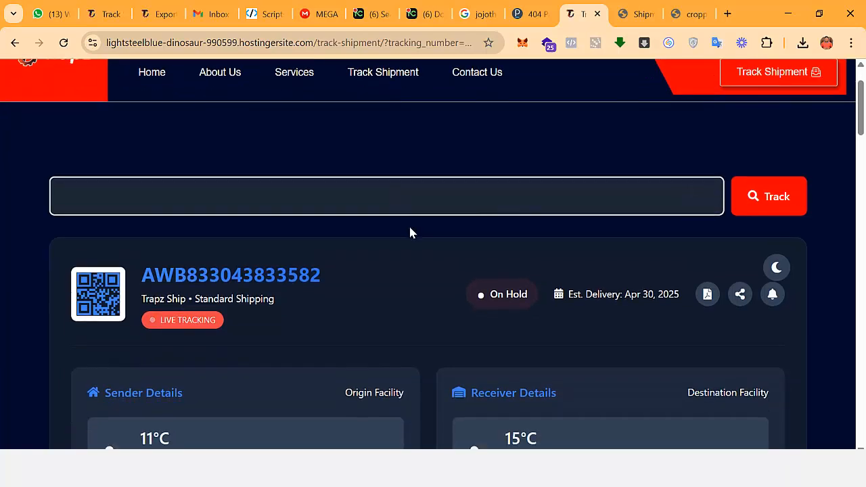